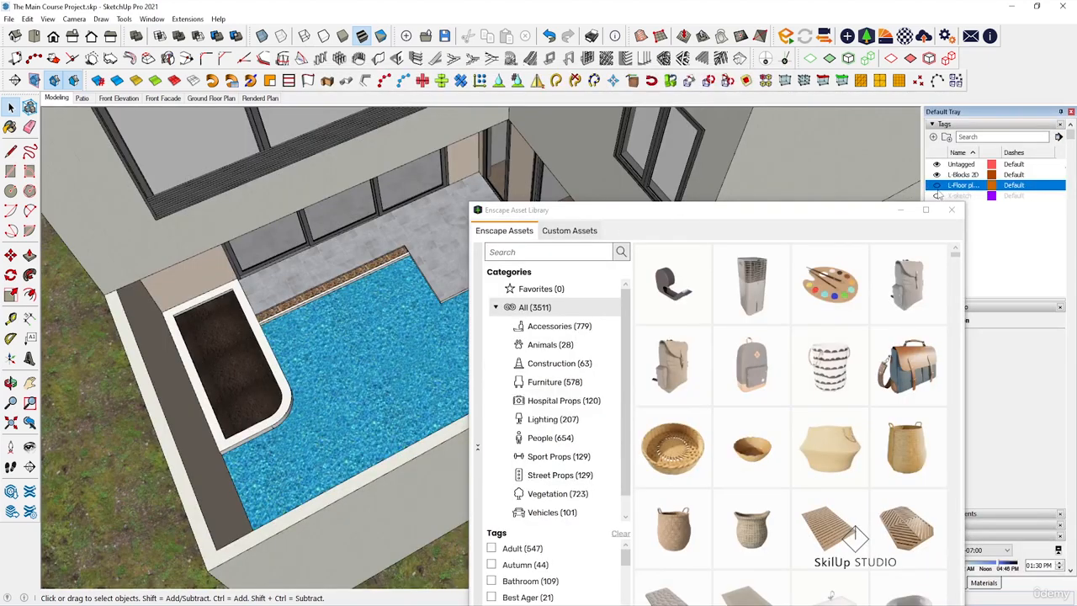
Step: Make the L-Floor plan tag visible so its plant symbols show in the planter beside the pool
click(937, 185)
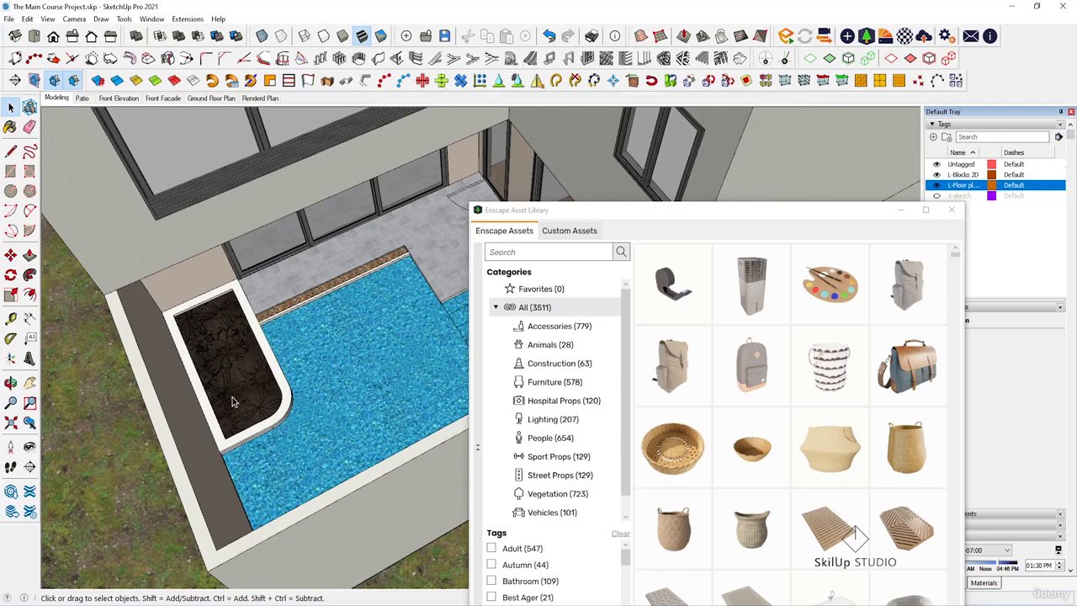
scroll(234, 402, up, 6)
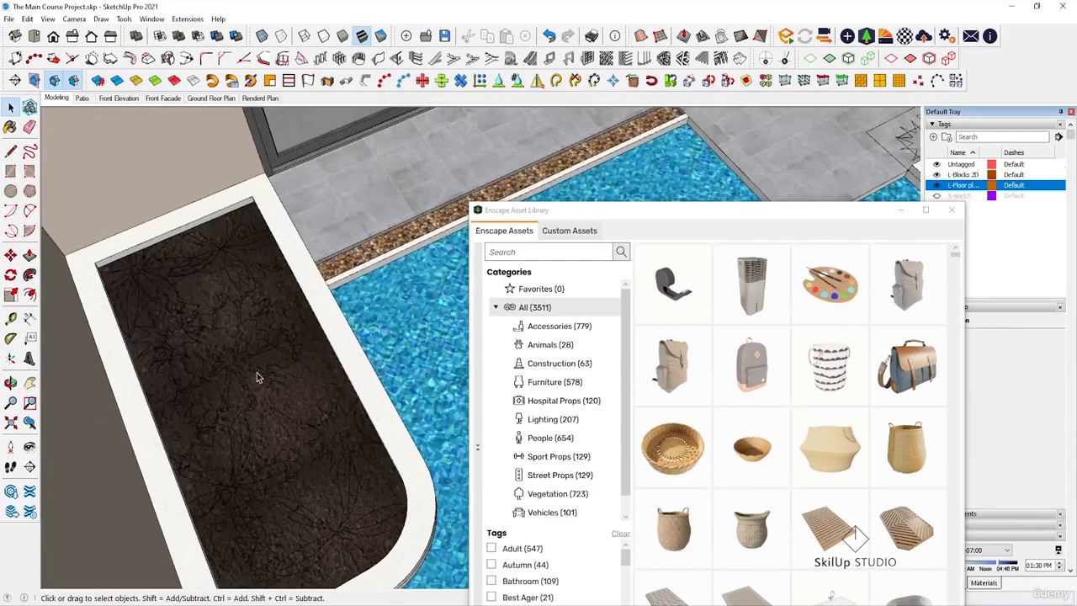
scroll(244, 330, down, 3)
scroll(291, 484, up, 5)
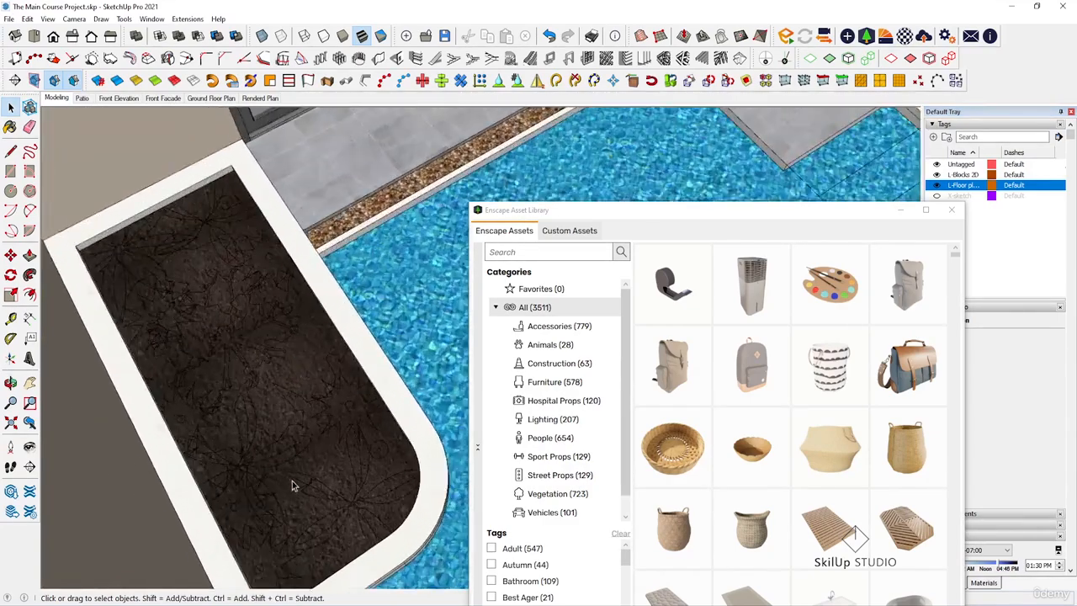
Step: Examine the 2D plant symbols on the soil of the poolside planter from several angles
mouse_move(290, 495)
middle_down()
mouse_move(163, 427)
mouse_move(151, 362)
mouse_move(173, 398)
middle_up()
scroll(168, 341, up, 2)
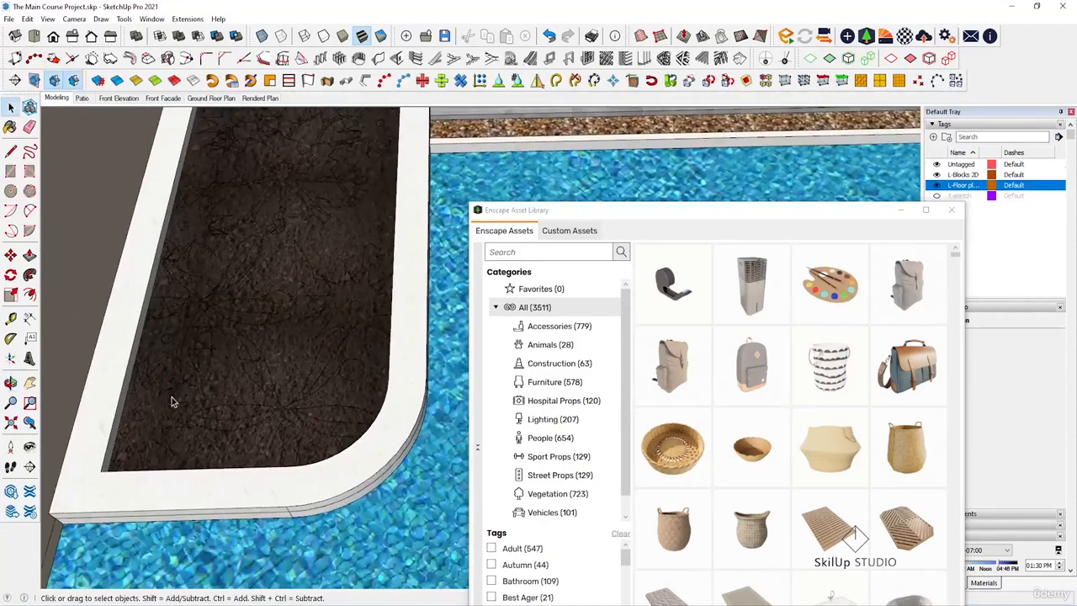
scroll(174, 399, down, 2)
scroll(243, 211, up, 1)
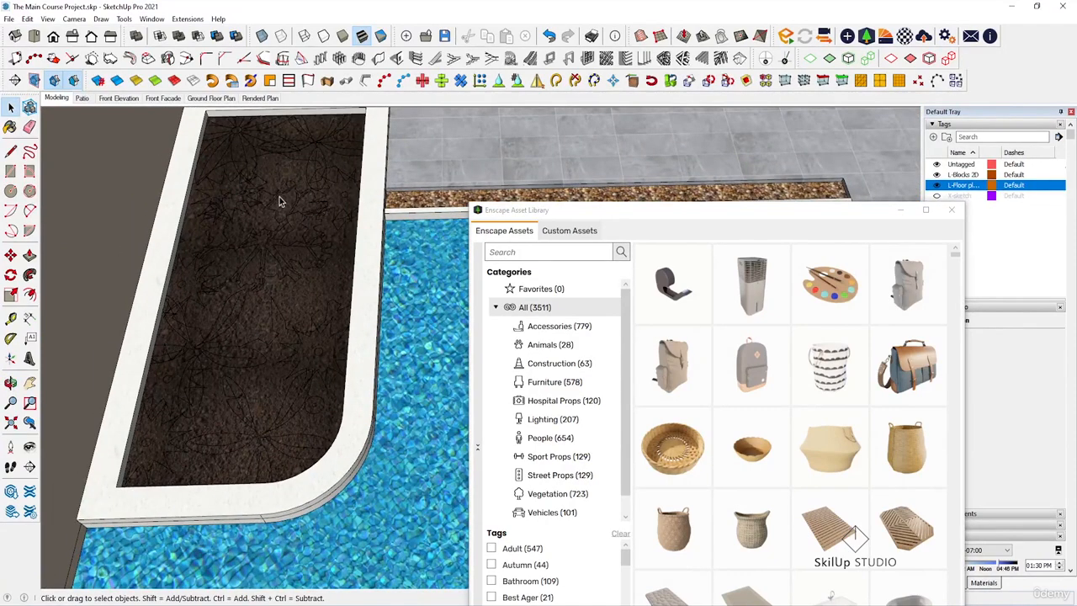
scroll(298, 166, up, 3)
scroll(300, 237, down, 3)
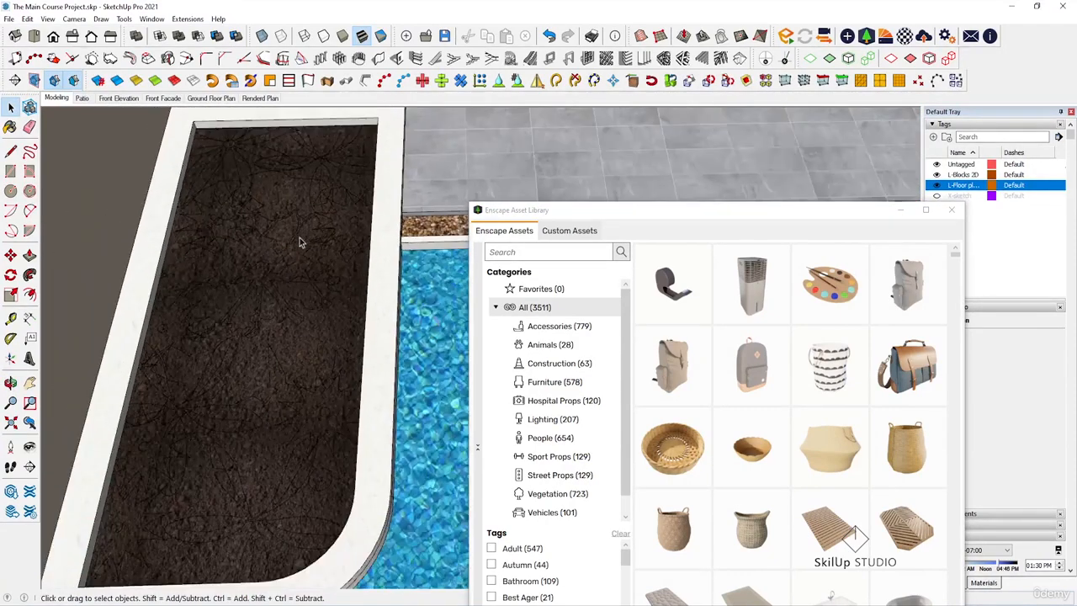
middle_drag(299, 241, 281, 176)
scroll(283, 160, up, 3)
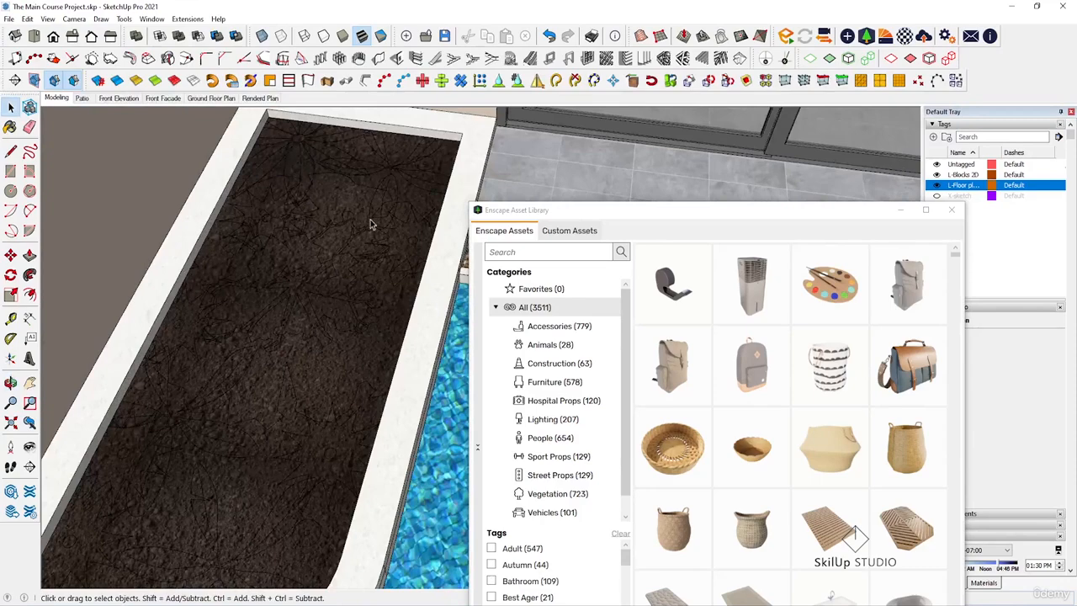
scroll(409, 240, up, 3)
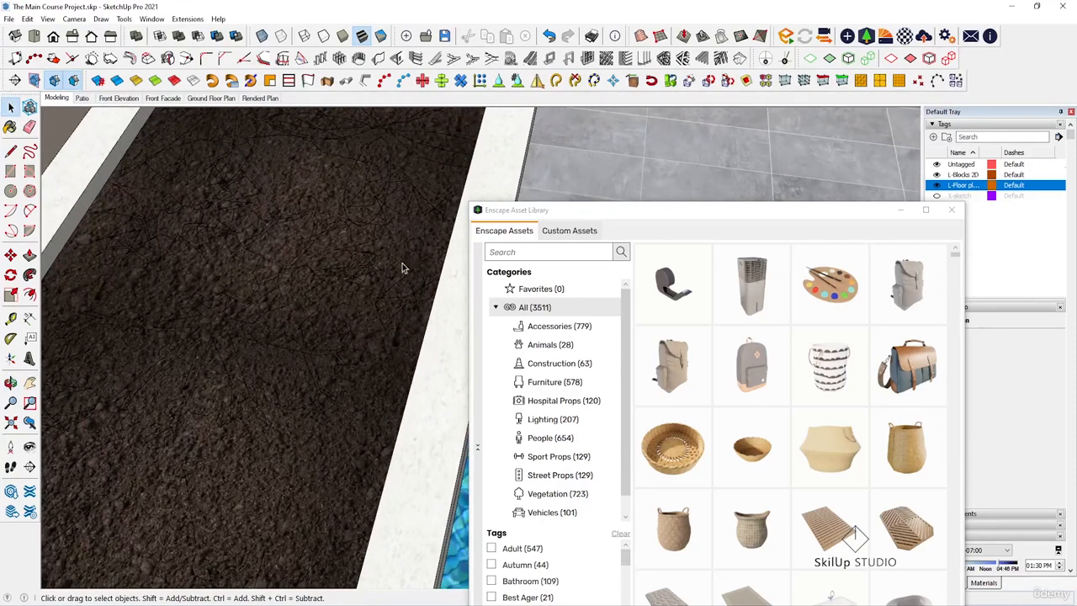
scroll(377, 303, up, 1)
scroll(371, 304, down, 2)
scroll(264, 412, up, 2)
scroll(266, 370, down, 3)
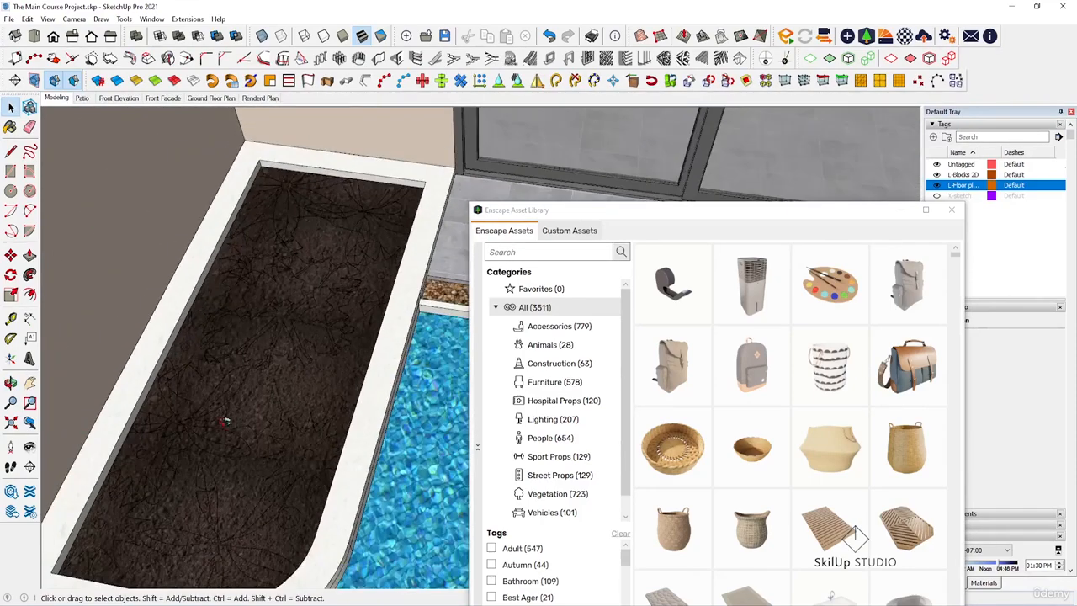
mouse_move(224, 418)
middle_down()
mouse_move(281, 388)
mouse_move(277, 450)
mouse_move(314, 420)
middle_up()
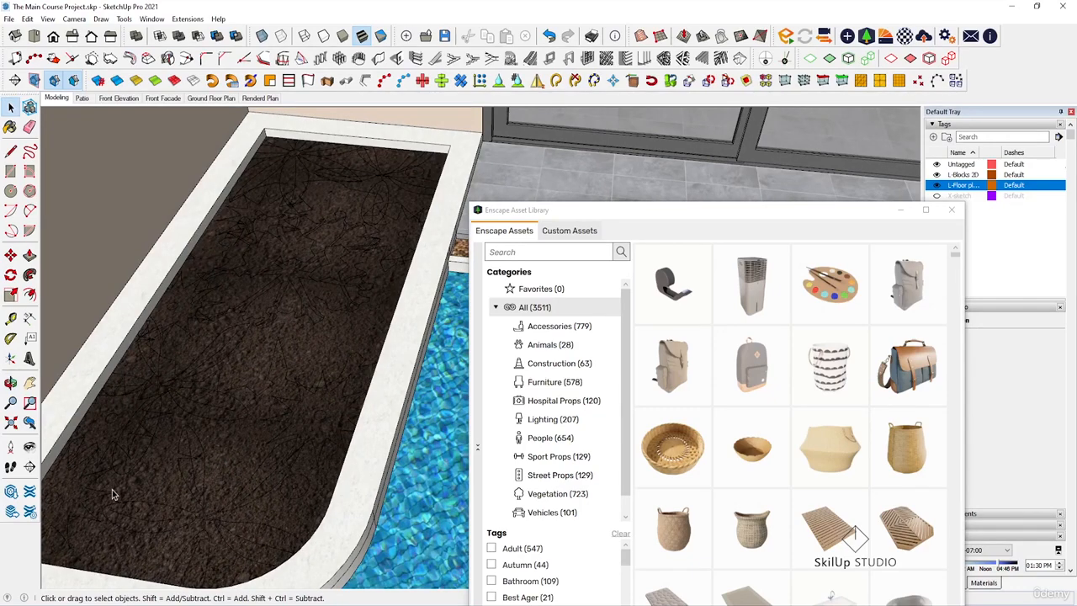
scroll(243, 422, down, 1)
middle_drag(274, 392, 294, 436)
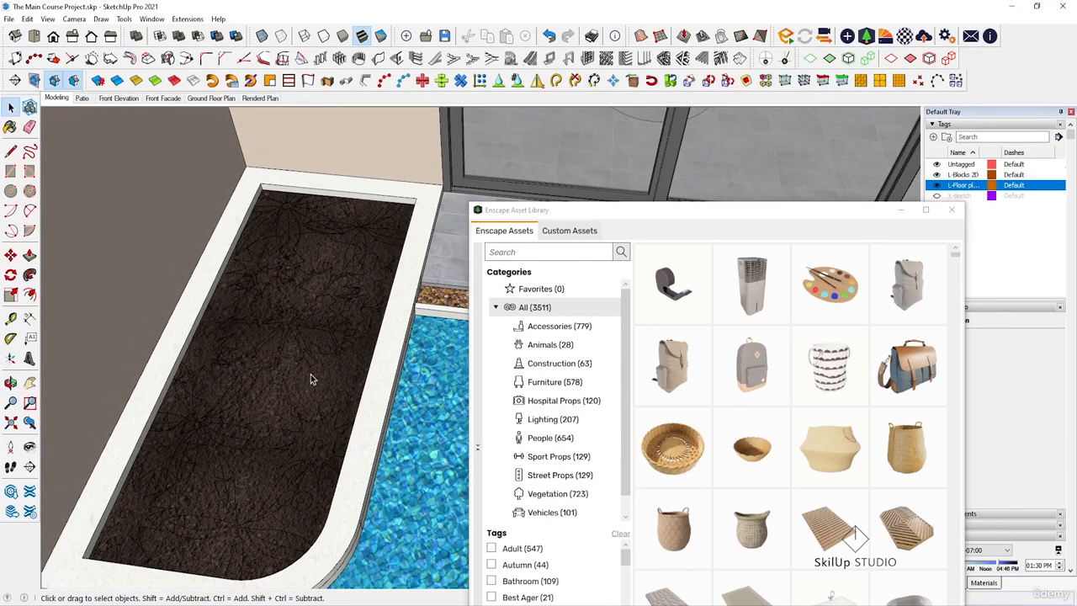
Step: Filter the Enscape assets to the Vegetation category and search for TREE
drag(613, 221, 646, 157)
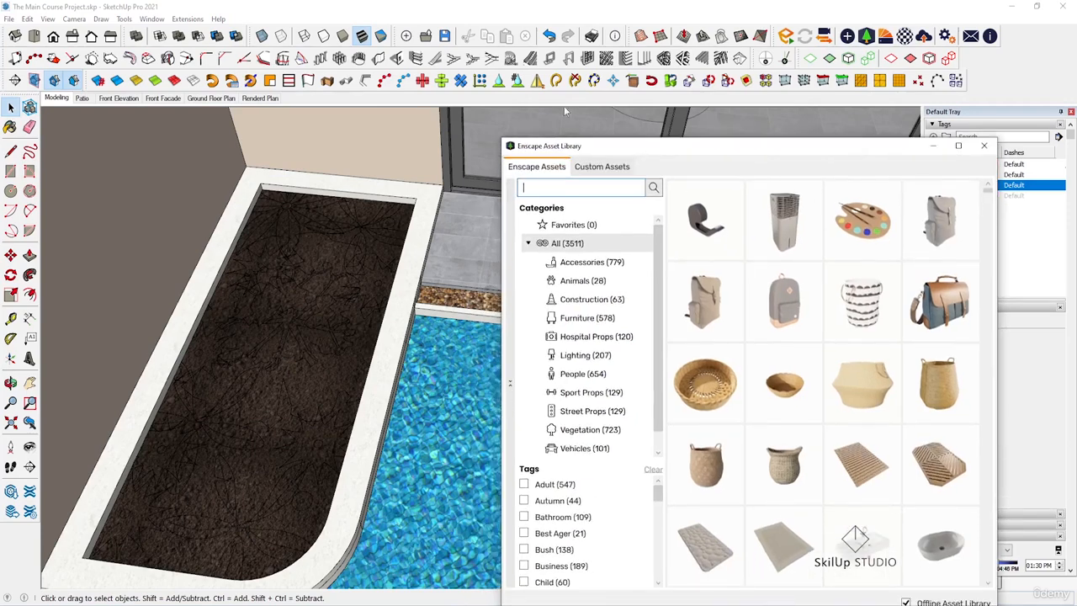
click(578, 430)
drag(647, 152, 650, 104)
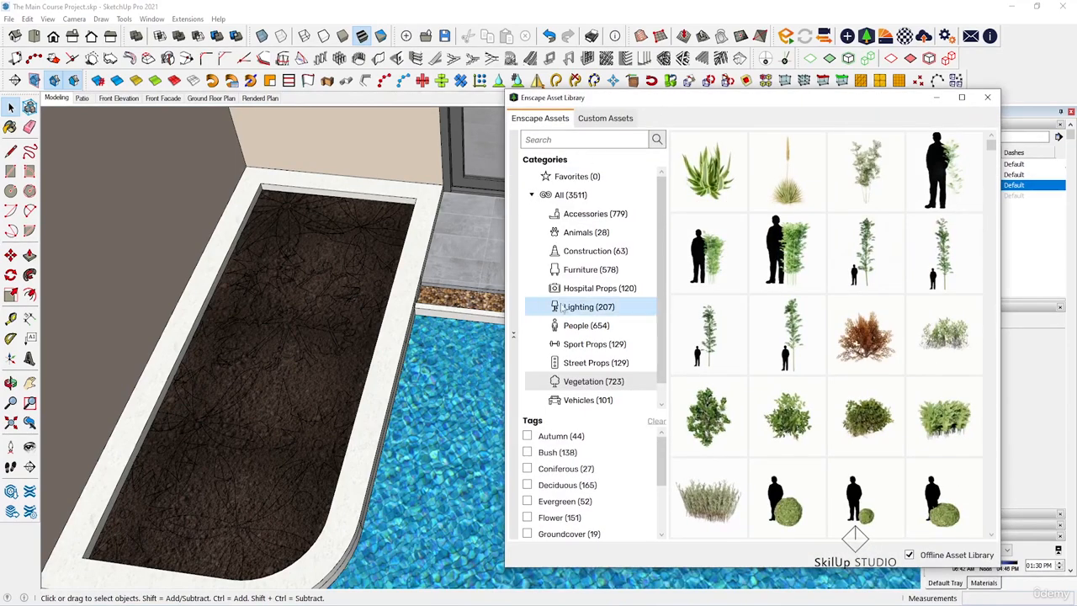
click(541, 140)
text(TREE)
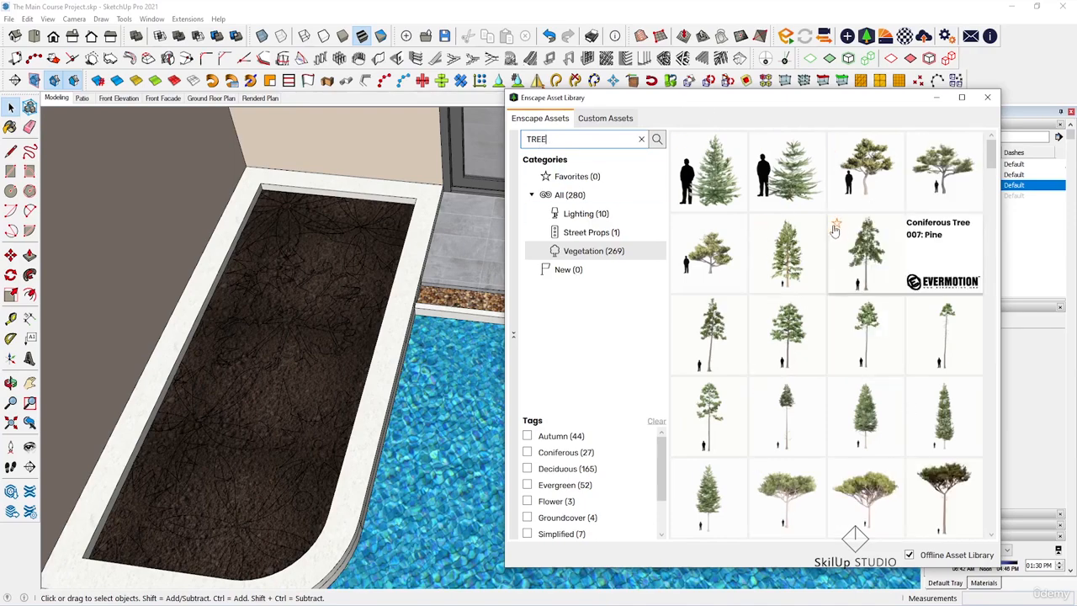
Step: Place one potted tree with the blue pot from the tree assets on the soil near the planter's curved end
scroll(800, 269, down, 5)
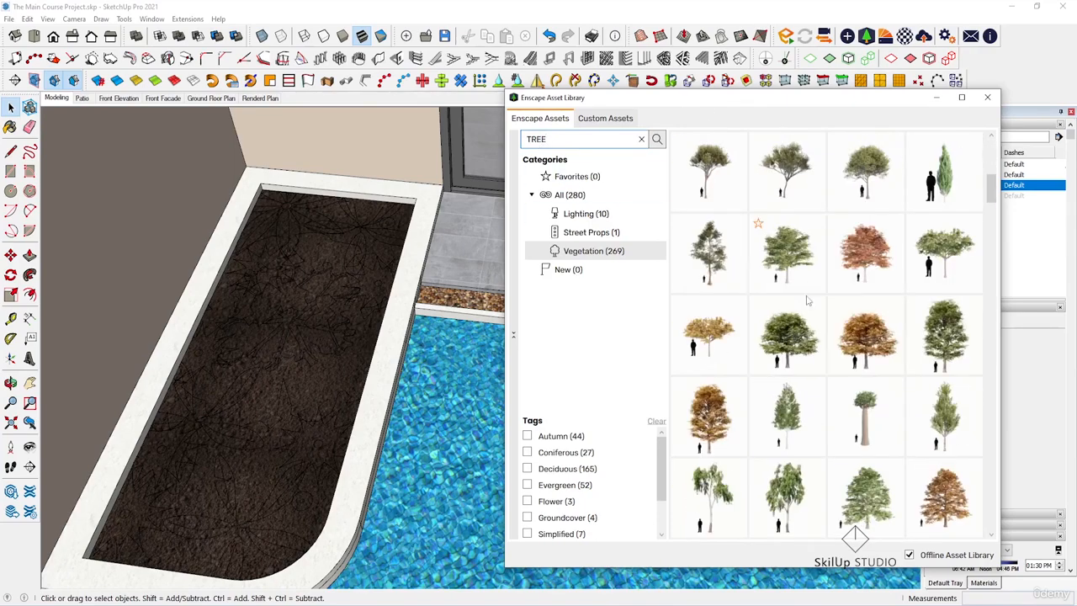
scroll(757, 303, down, 5)
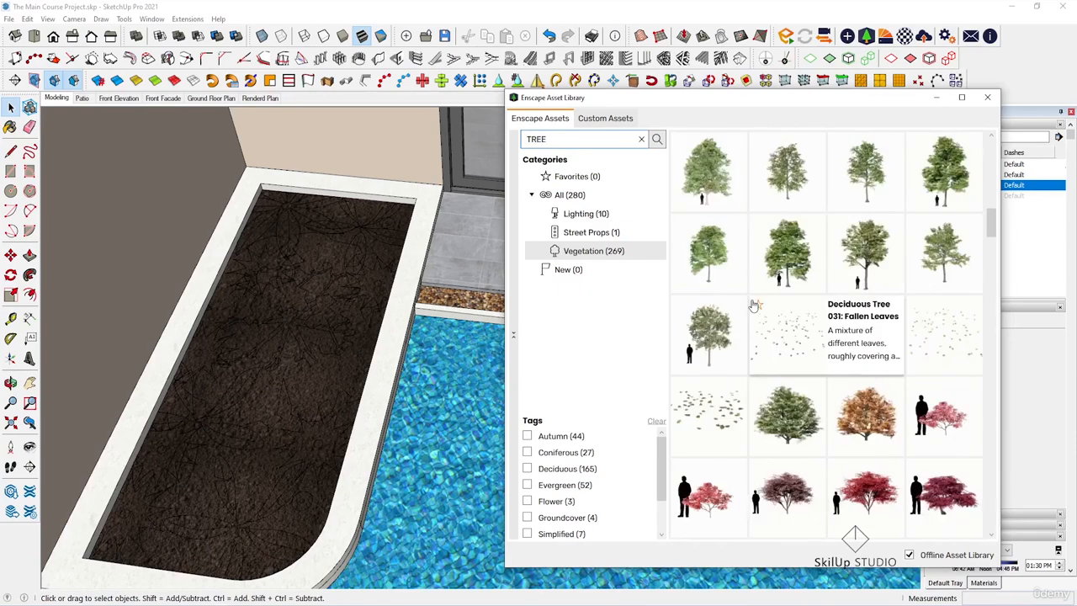
scroll(754, 306, down, 3)
scroll(754, 306, down, 3)
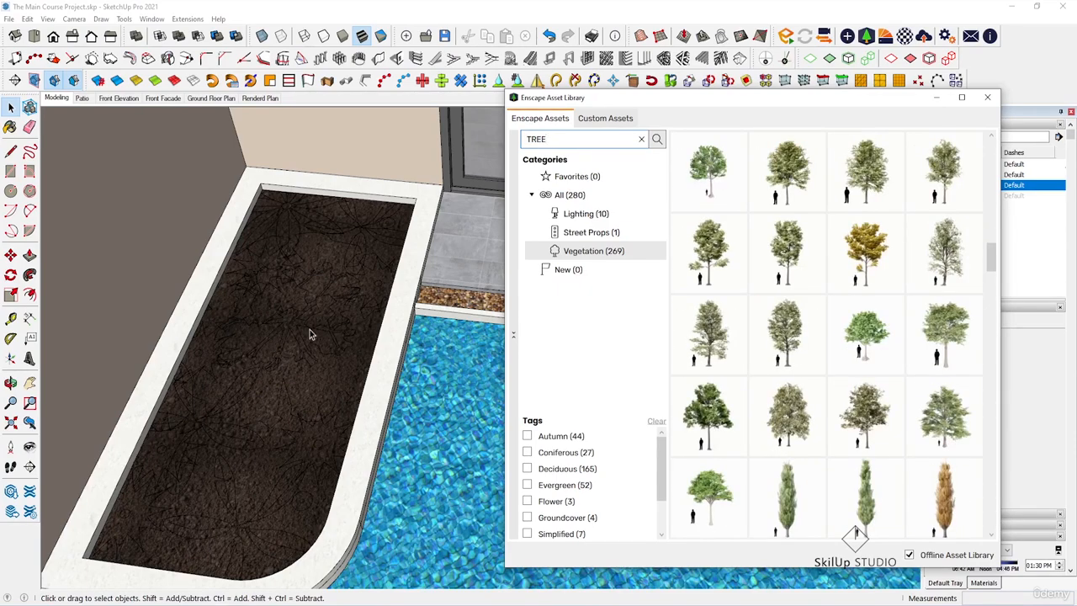
scroll(755, 306, down, 10)
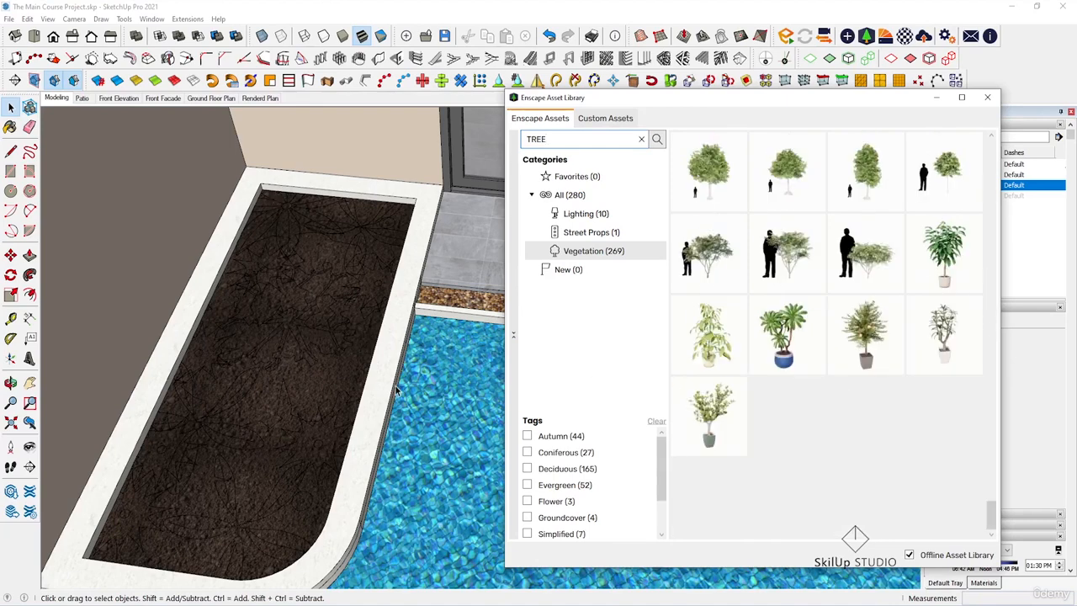
scroll(792, 253, up, 2)
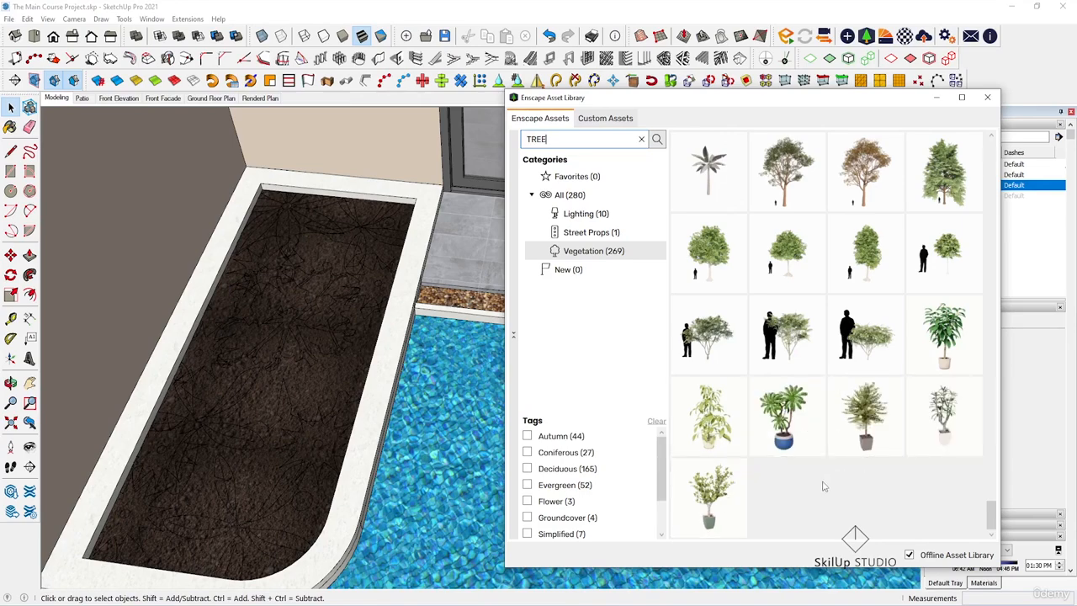
click(790, 431)
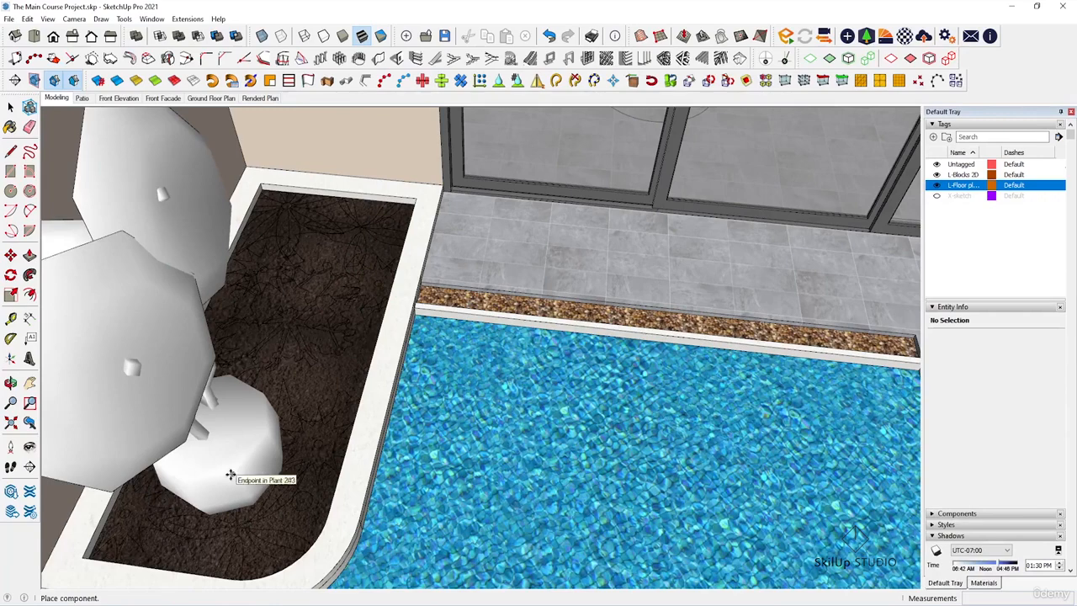
click(231, 475)
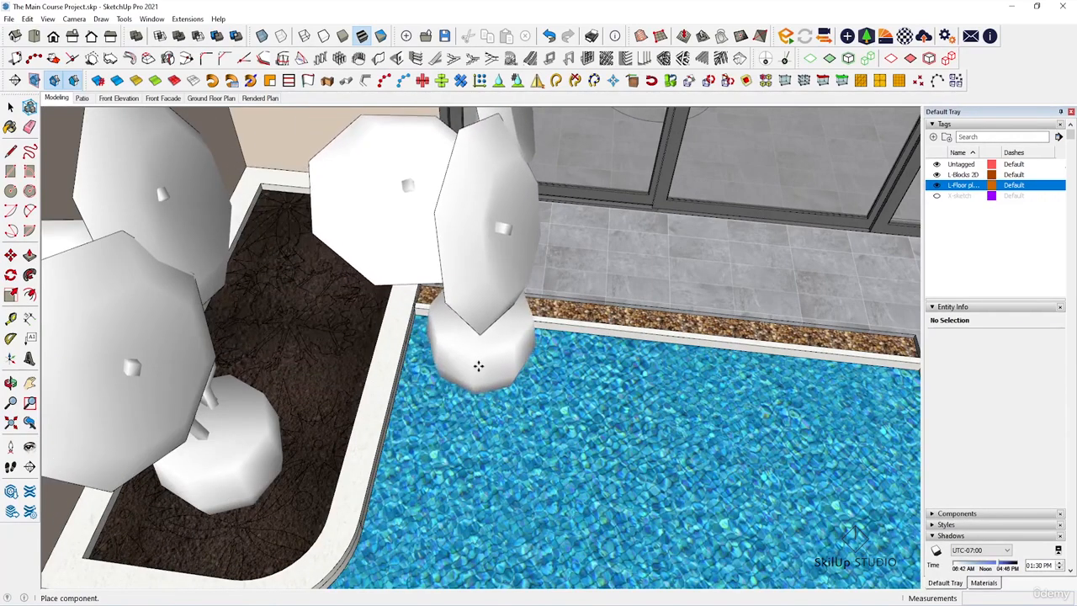
scroll(471, 353, down, 2)
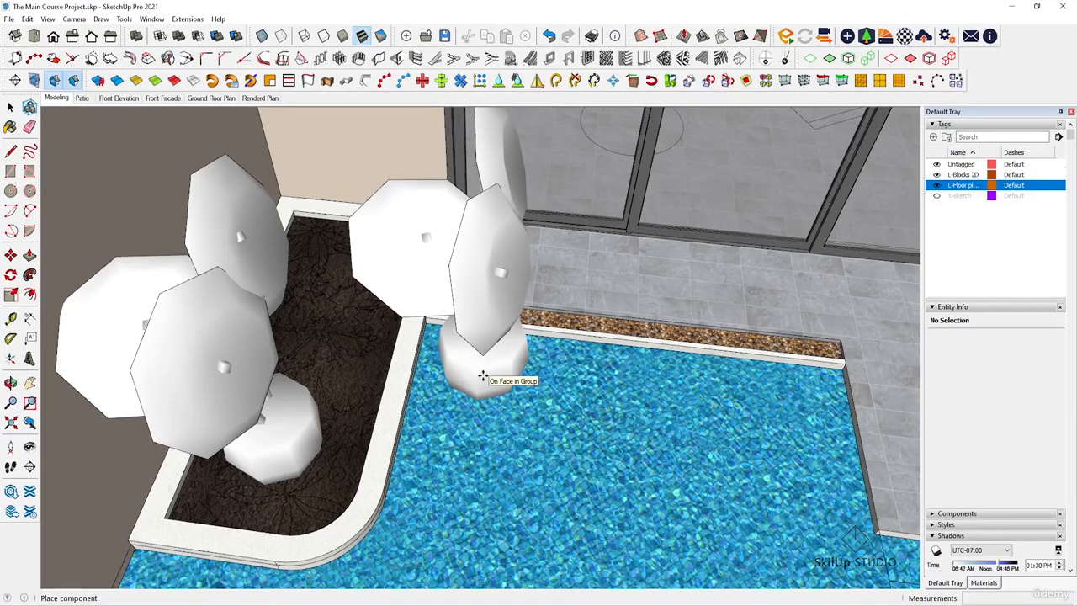
key(Escape)
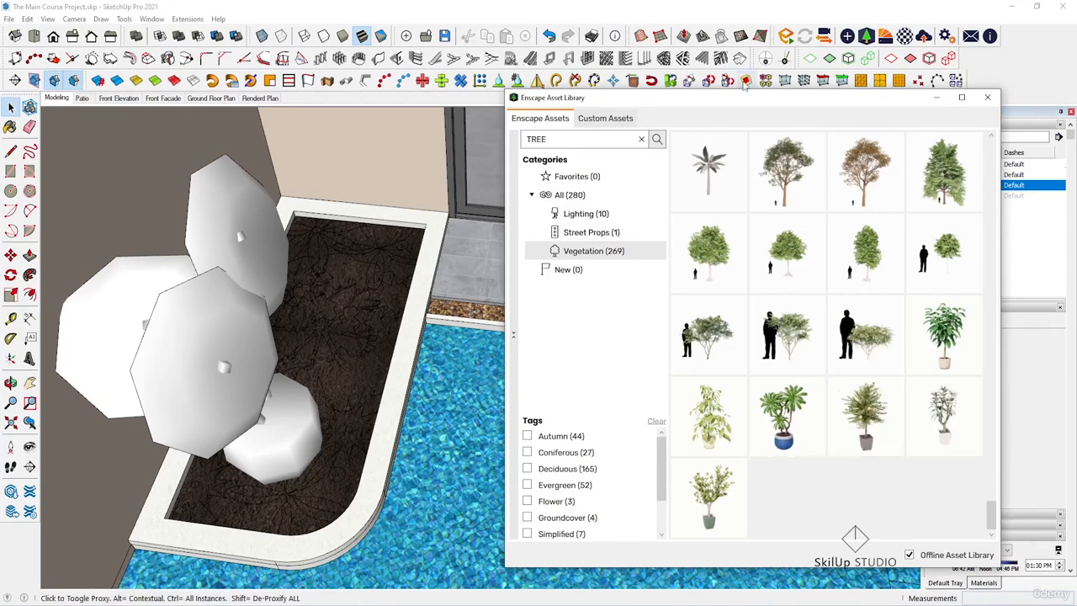
Step: Place Potted Plant 009: Mango Tree on the planter soil, behind the blue-potted tree
drag(735, 98, 667, 98)
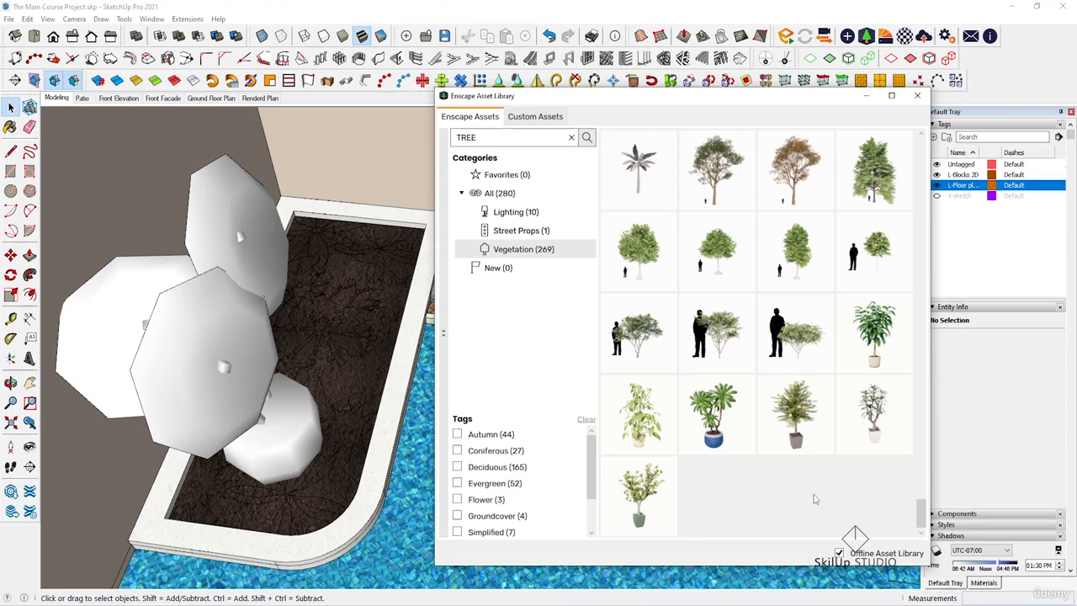
mouse_move(880, 327)
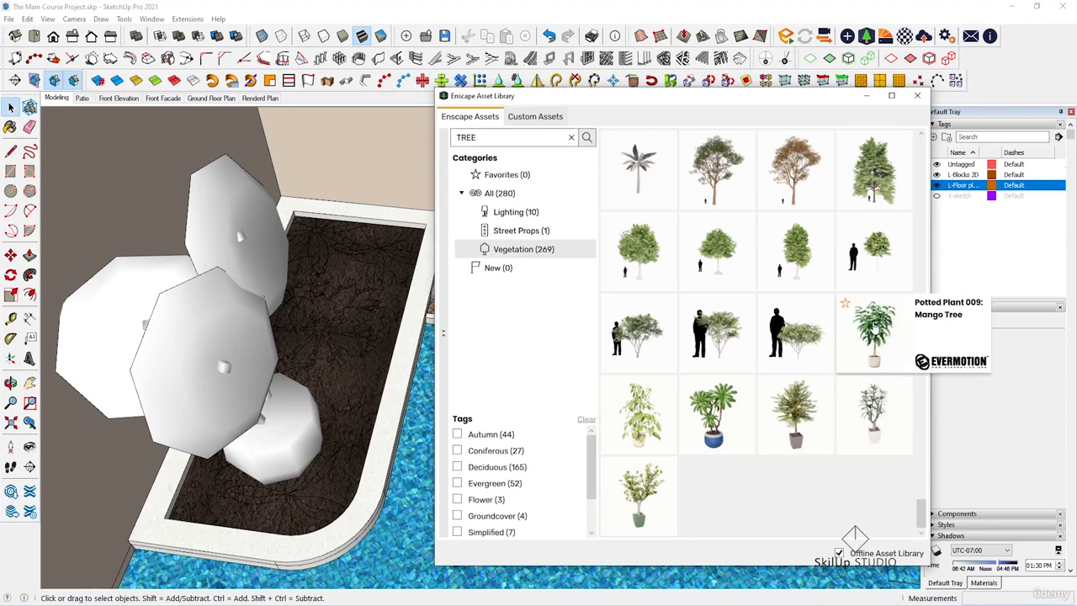
click(875, 329)
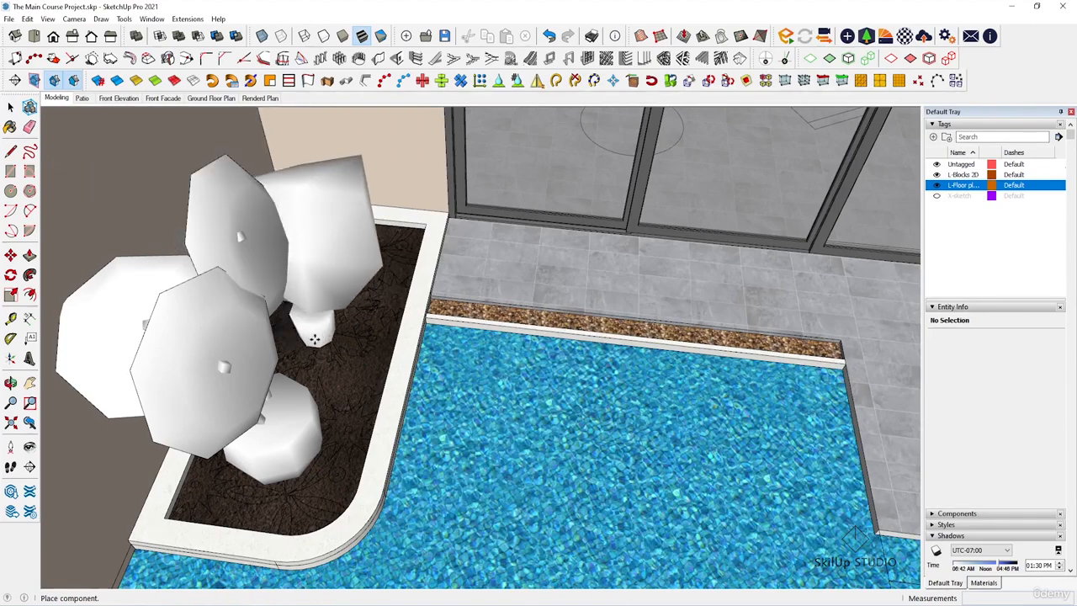
click(321, 343)
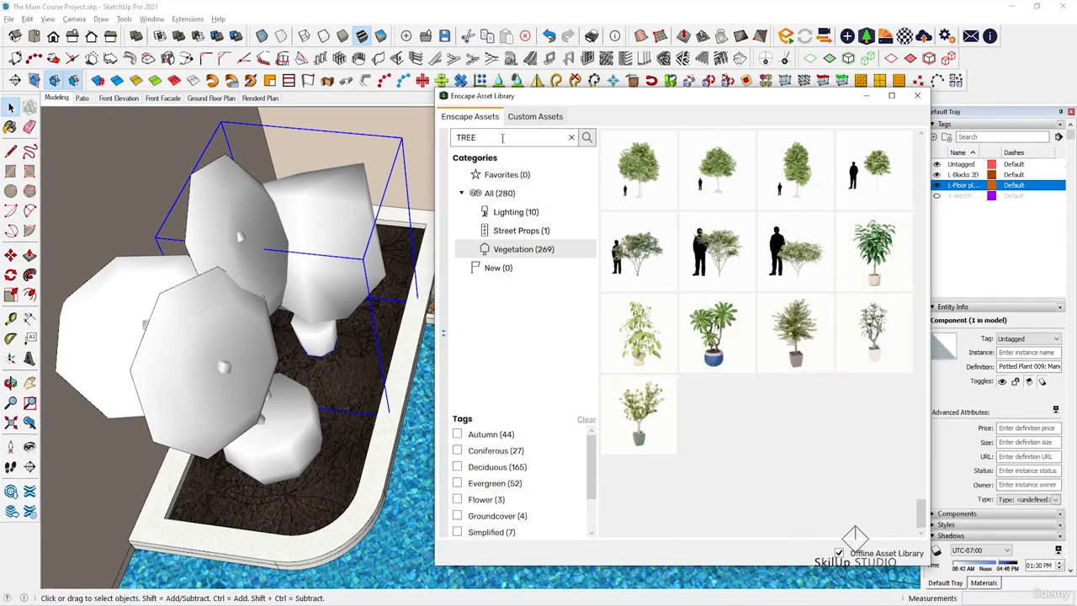
Step: Search the vegetation assets for POTTED and place the round-crowned tree in a white pot beside the mango tree
drag(504, 138, 437, 140)
text(POTTED)
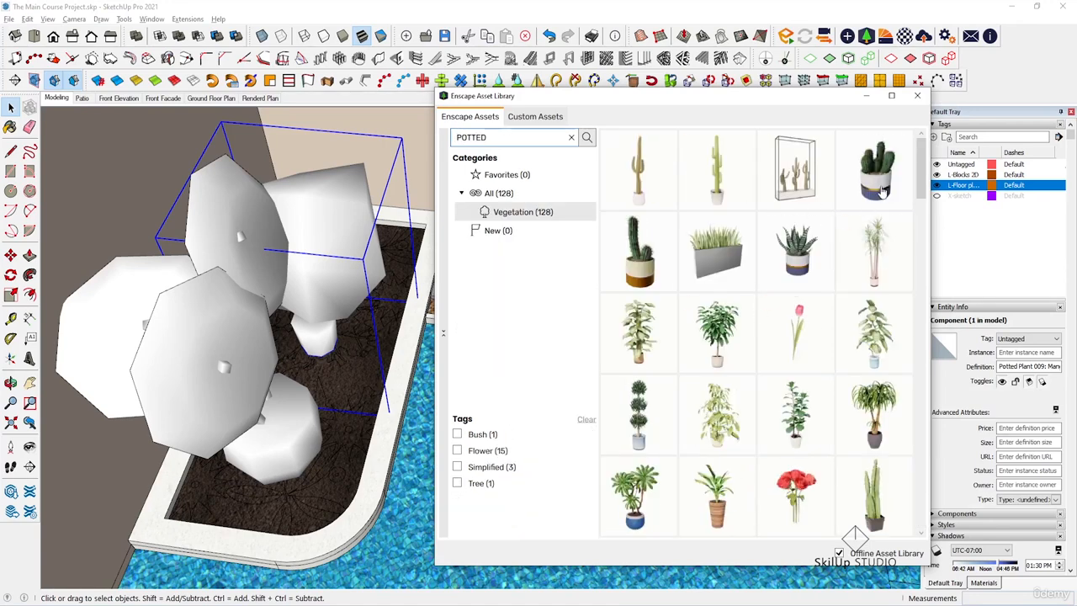
scroll(866, 404, down, 3)
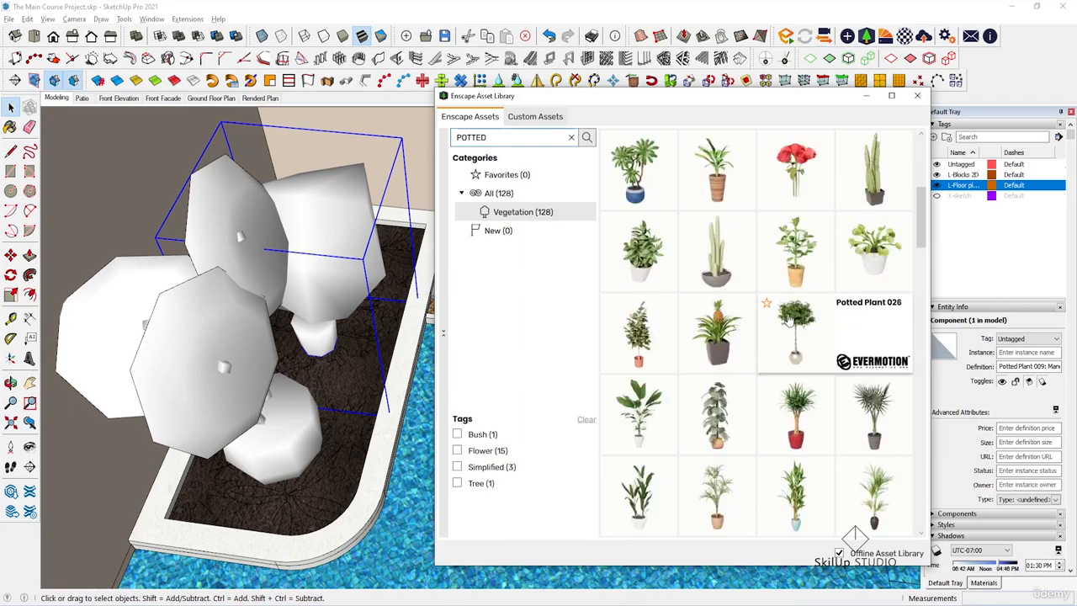
scroll(766, 366, down, 3)
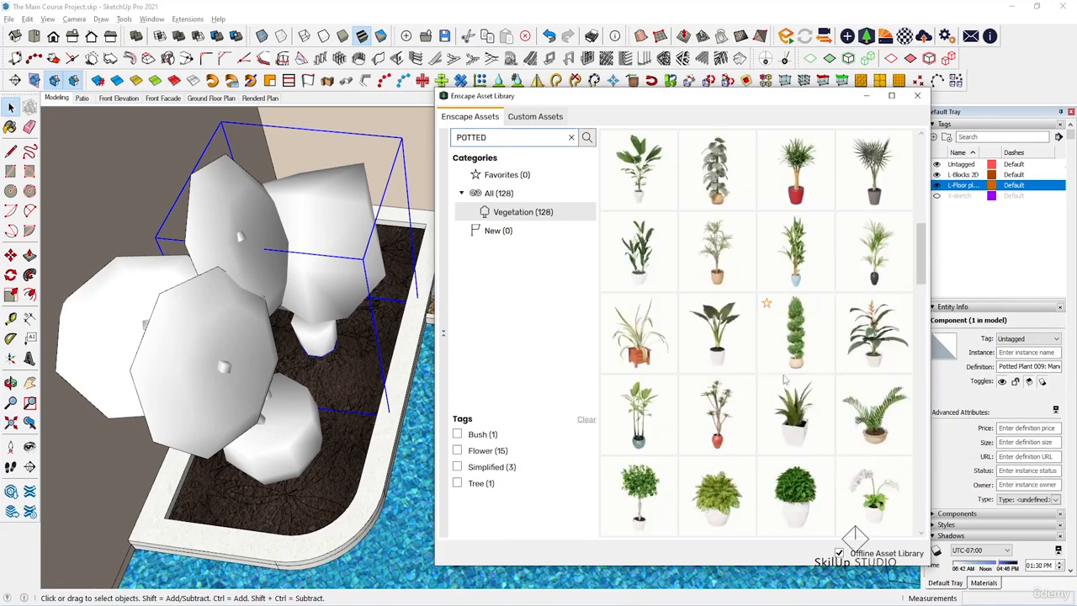
scroll(772, 363, down, 1)
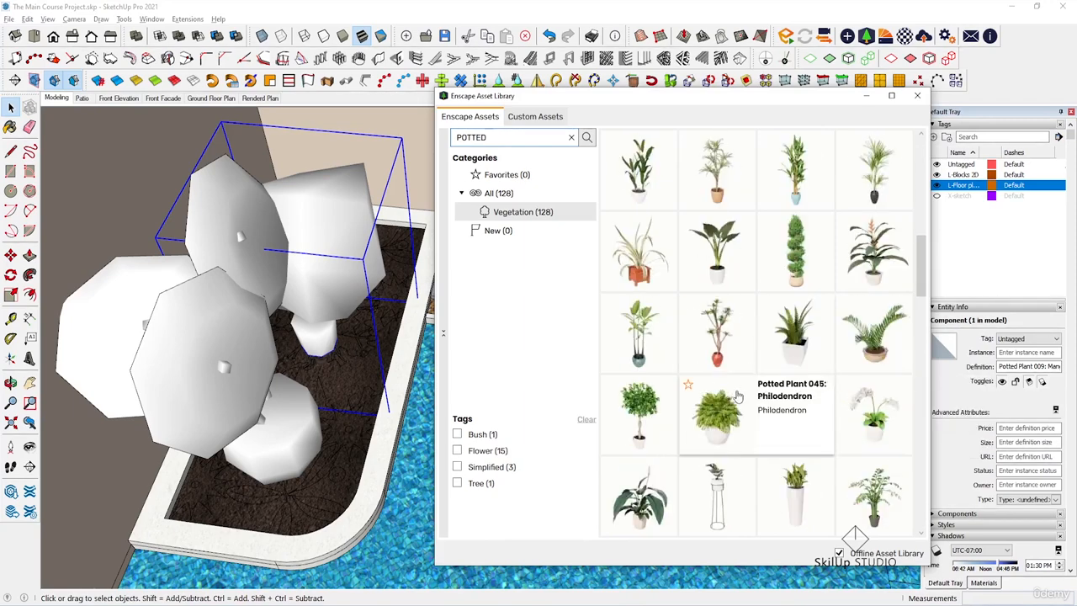
click(641, 435)
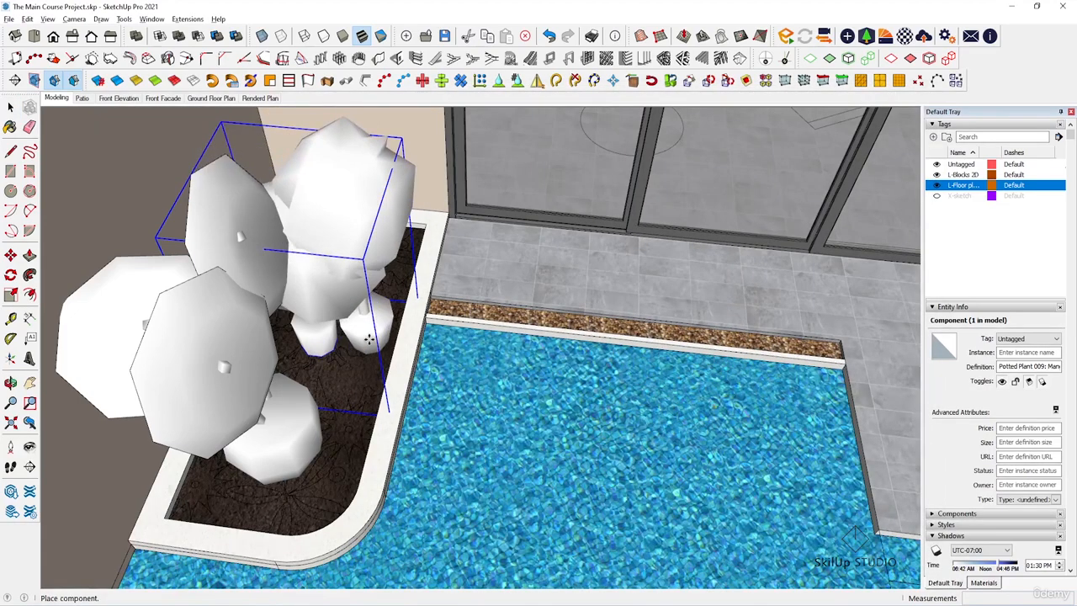
click(368, 340)
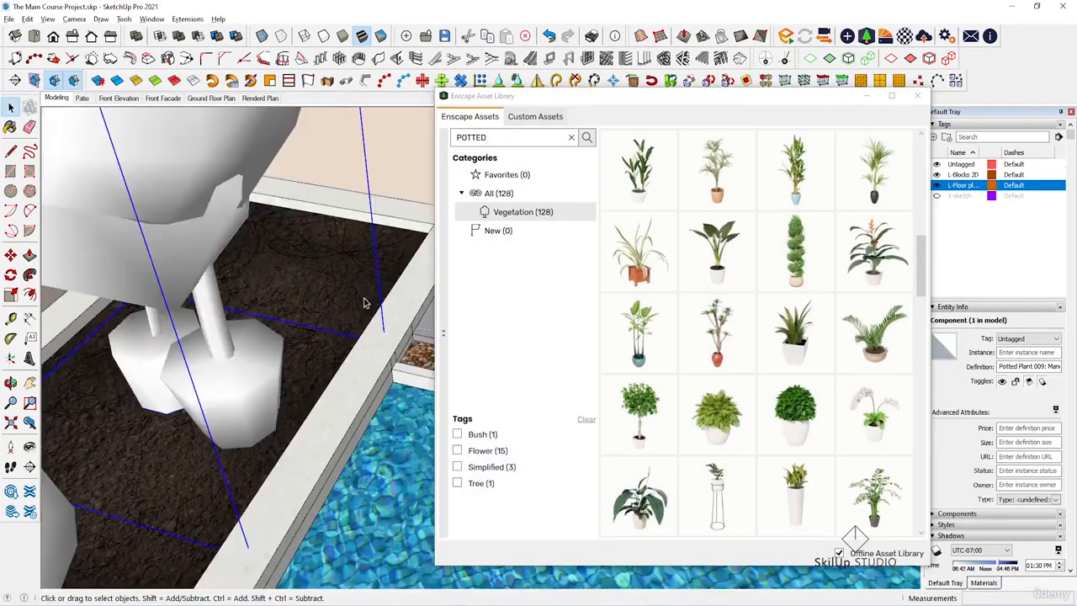
Step: Move the mango tree away from the neighbouring round-crowned tree toward the planter's far end near the house wall
scroll(363, 303, down, 2)
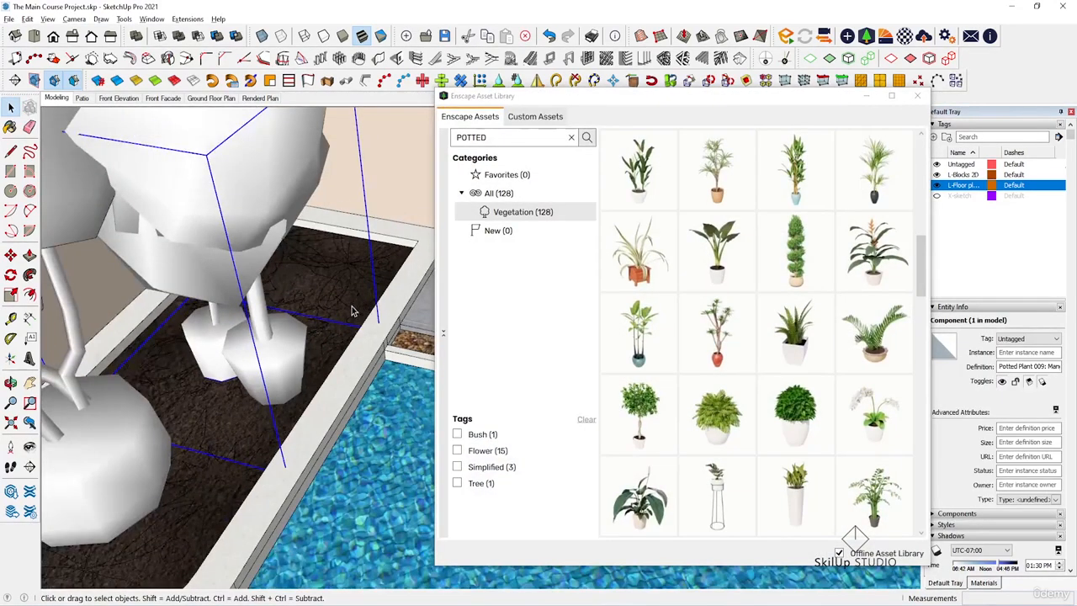
key(m)
scroll(323, 352, up, 2)
click(327, 412)
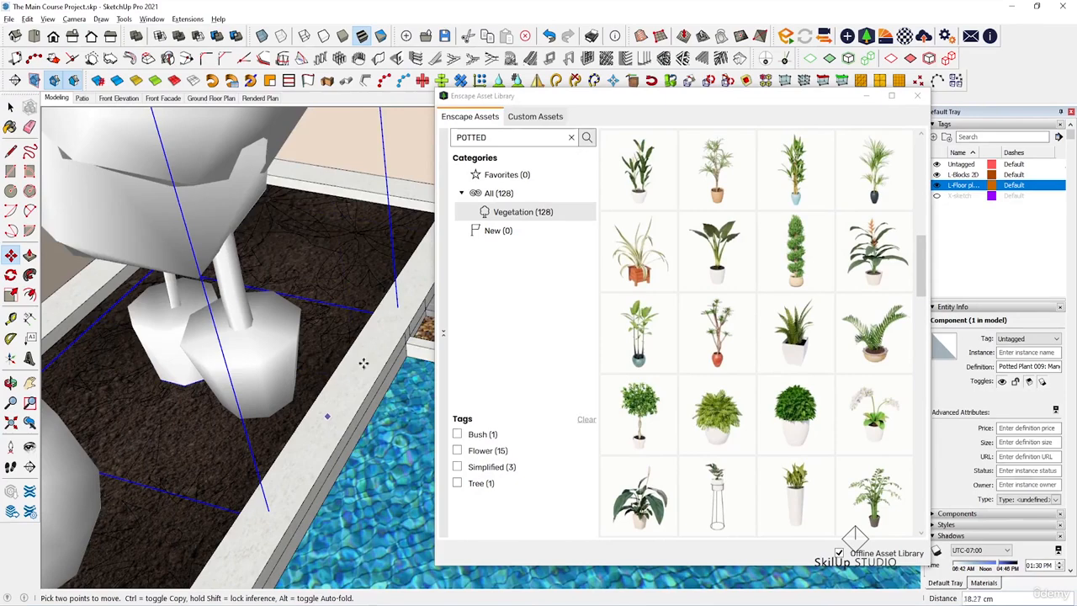
click(420, 270)
key(space)
scroll(422, 275, down, 3)
middle_drag(310, 260, 343, 241)
scroll(367, 214, up, 3)
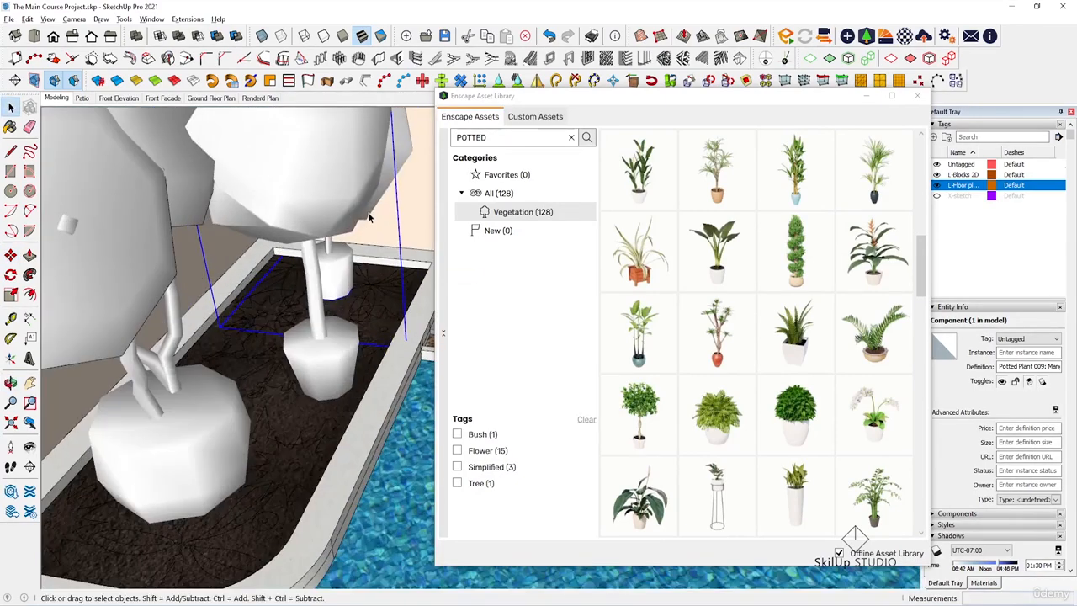
Step: Lower the Potted Plant 044 ficus tree by 28 cm so its pot sinks below the planter soil
scroll(333, 294, up, 2)
scroll(333, 299, down, 2)
middle_drag(332, 299, 290, 292)
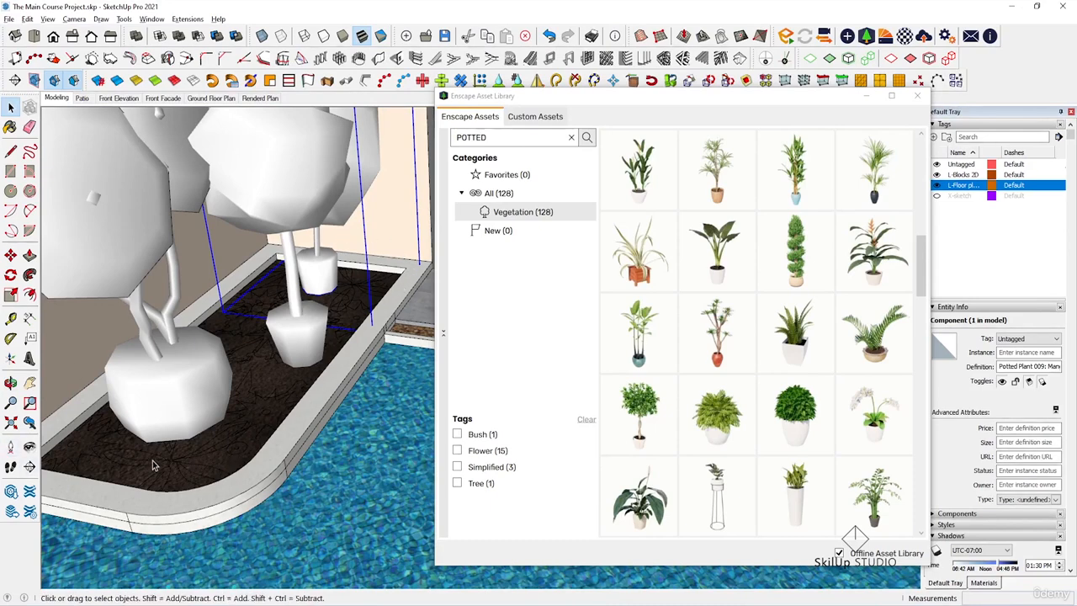
scroll(305, 296, up, 2)
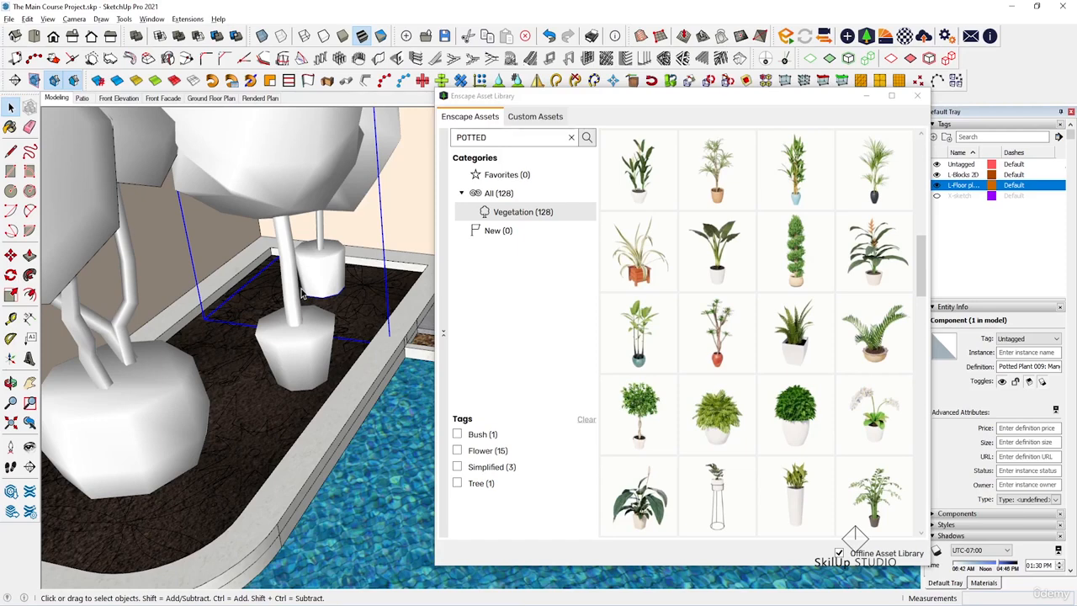
click(312, 346)
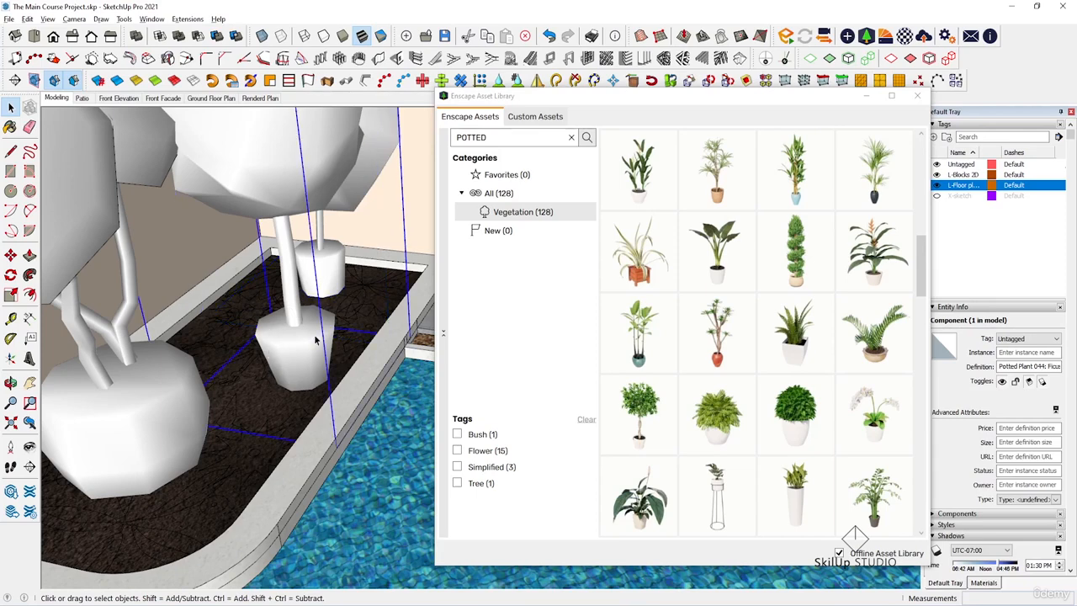
key(m)
click(407, 205)
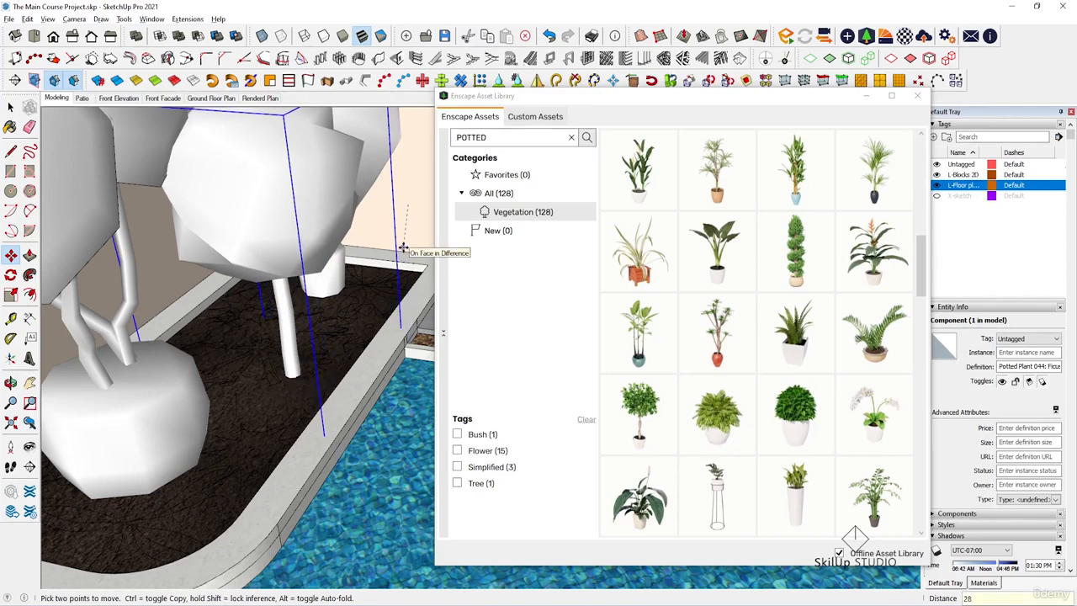
key(space)
Step: Lower the mango tree by 28 cm to bury its pot in the planter soil
click(345, 279)
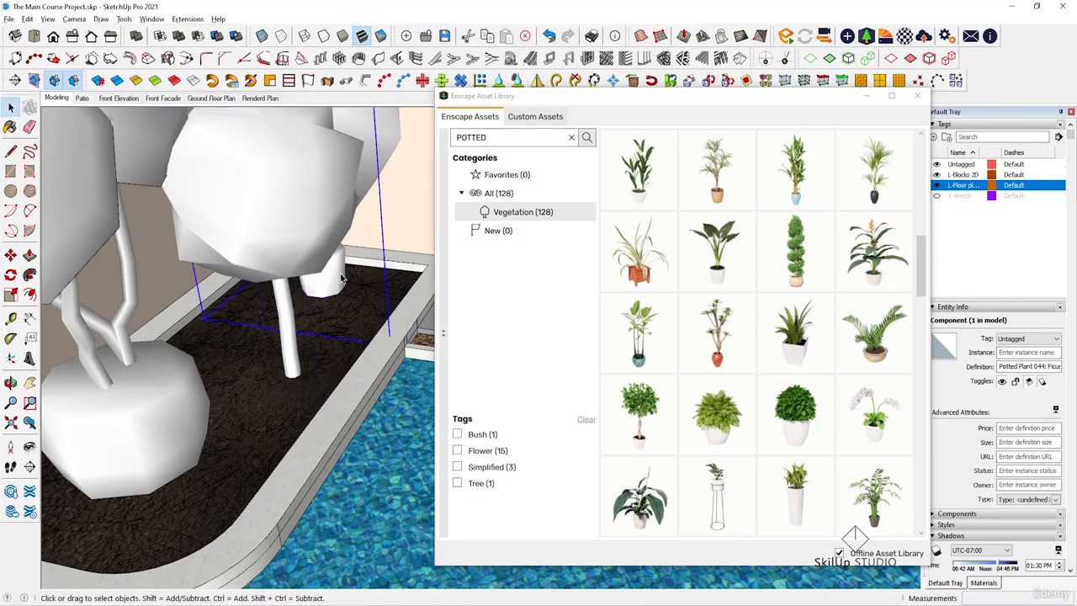
key(m)
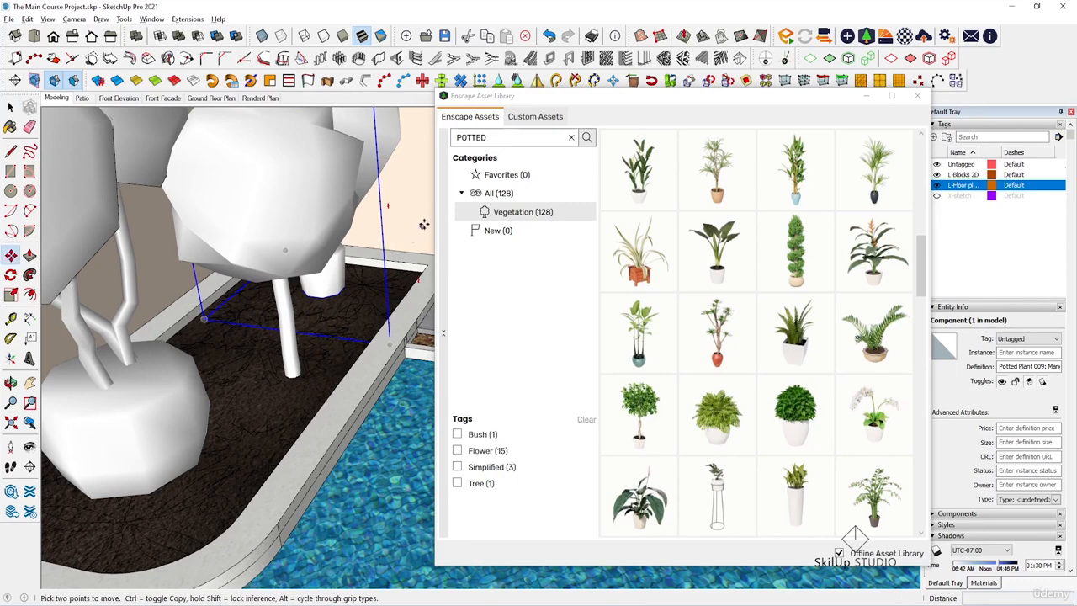
click(415, 194)
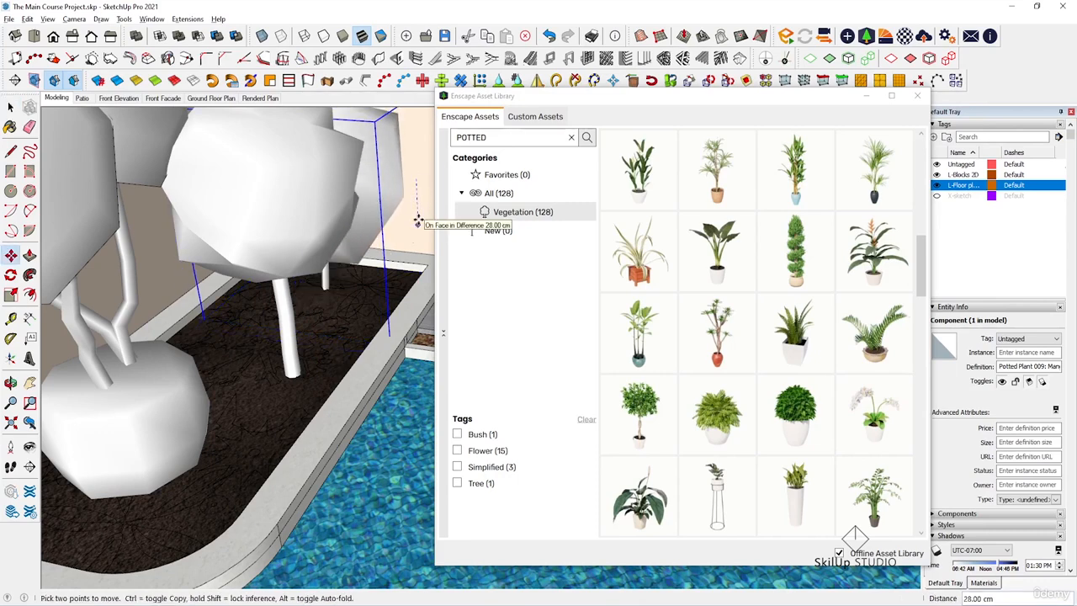
click(418, 221)
key(space)
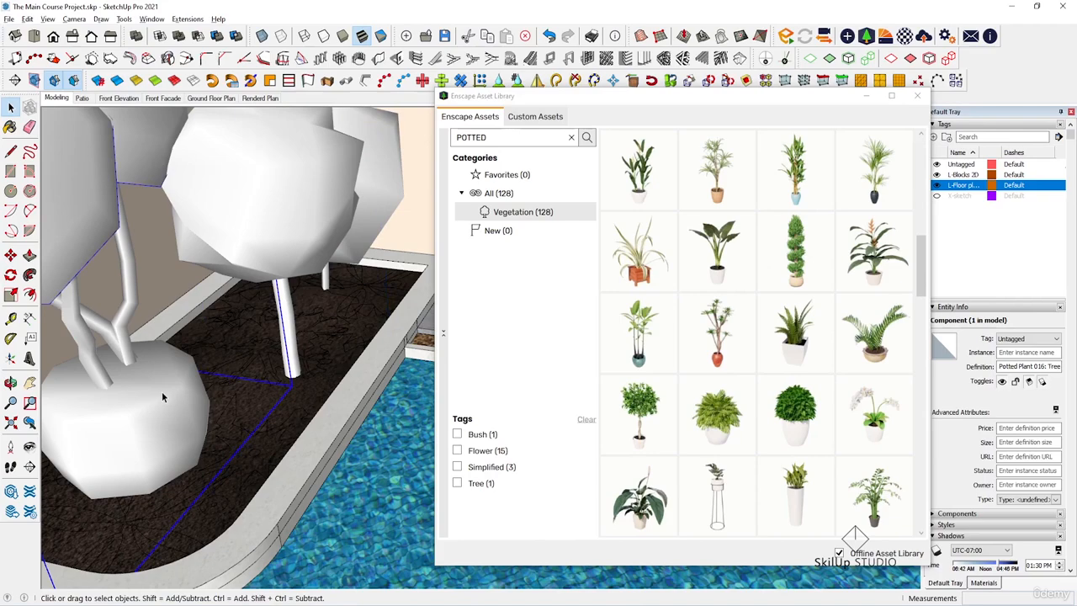
Step: Sink the Potted Plant 016 tree near the curved end into the soil, leaving only the upper surface of its pot exposed
key(m)
click(158, 227)
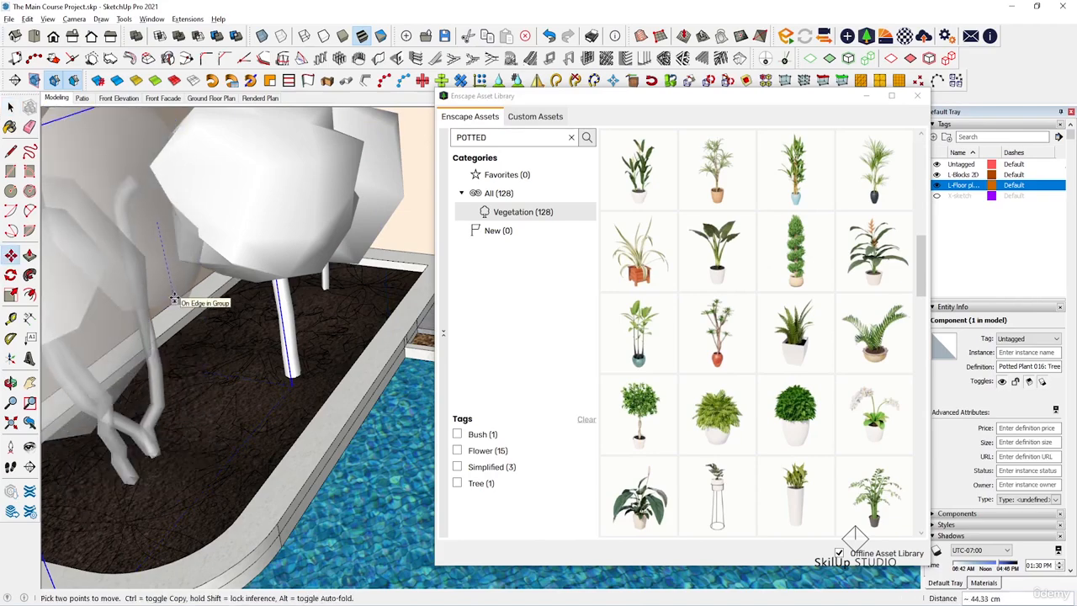
click(175, 302)
key(space)
middle_drag(175, 301, 216, 378)
key(m)
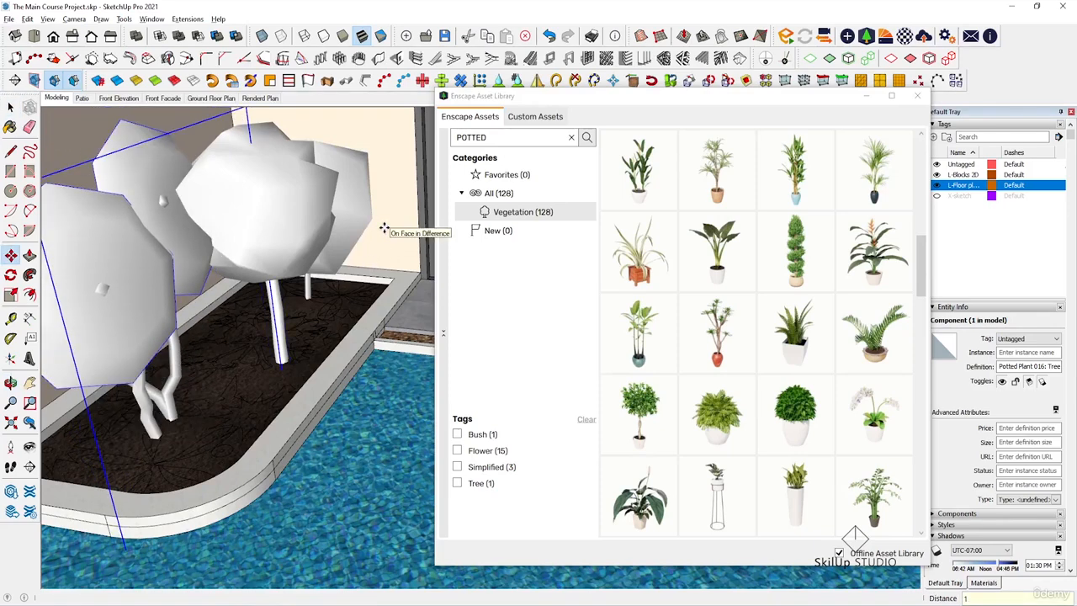
key(Return)
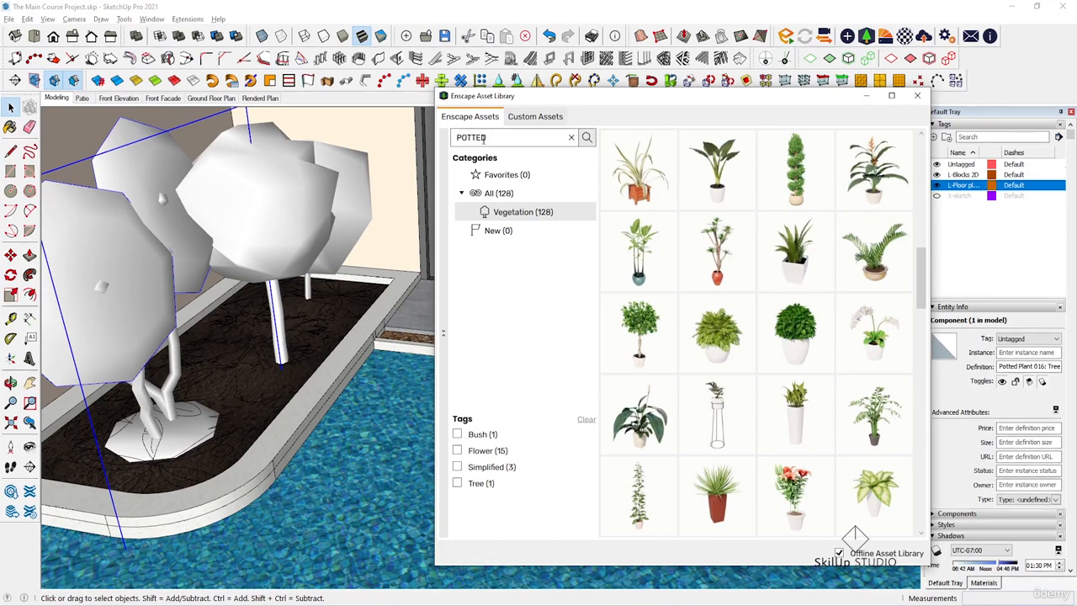
Step: Clear the asset search, browse the full vegetation set and place Bush 088: Festuca Sunrise at the planter's far end beside the glass door
click(571, 137)
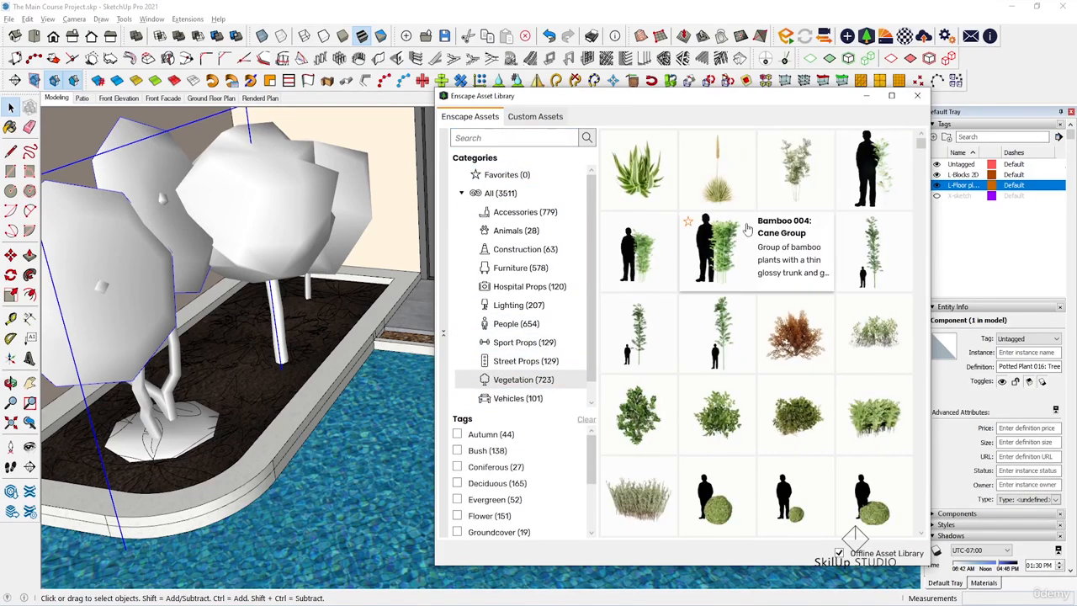
scroll(707, 328, down, 4)
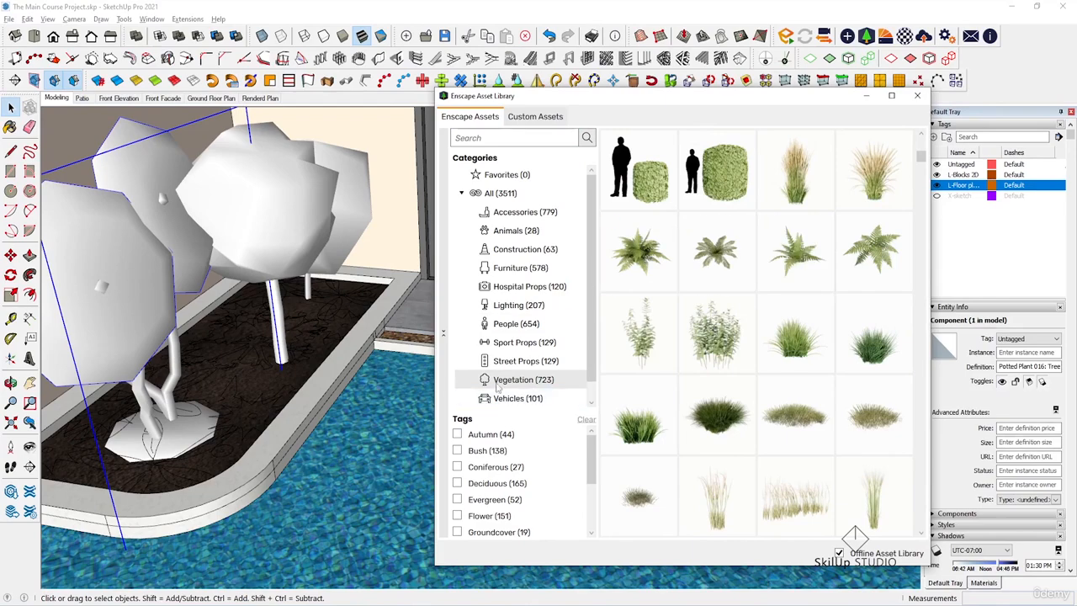
scroll(820, 295, down, 4)
scroll(810, 289, down, 6)
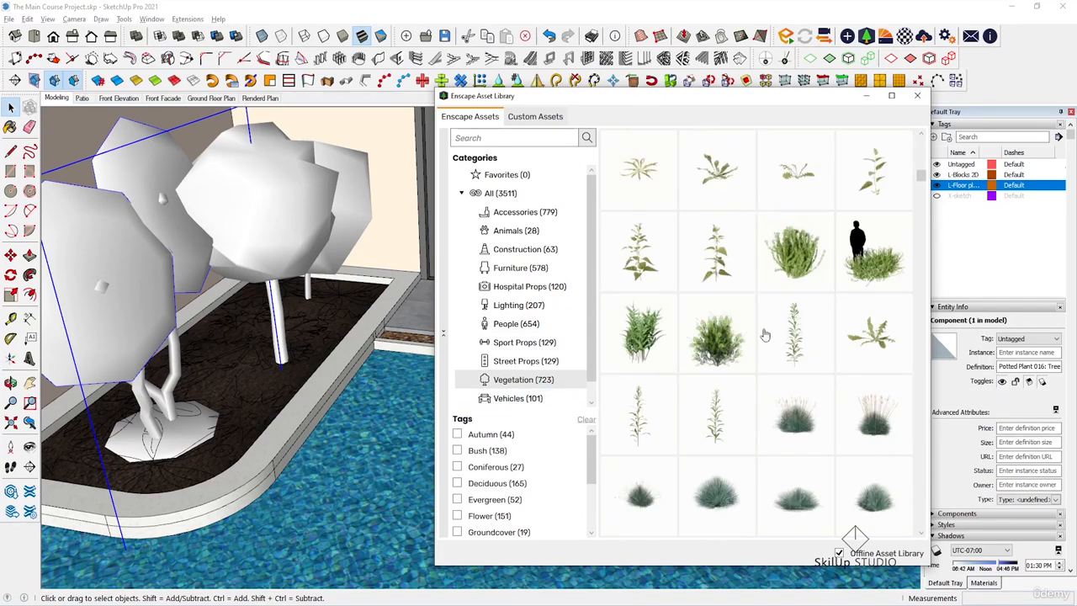
scroll(764, 320, down, 6)
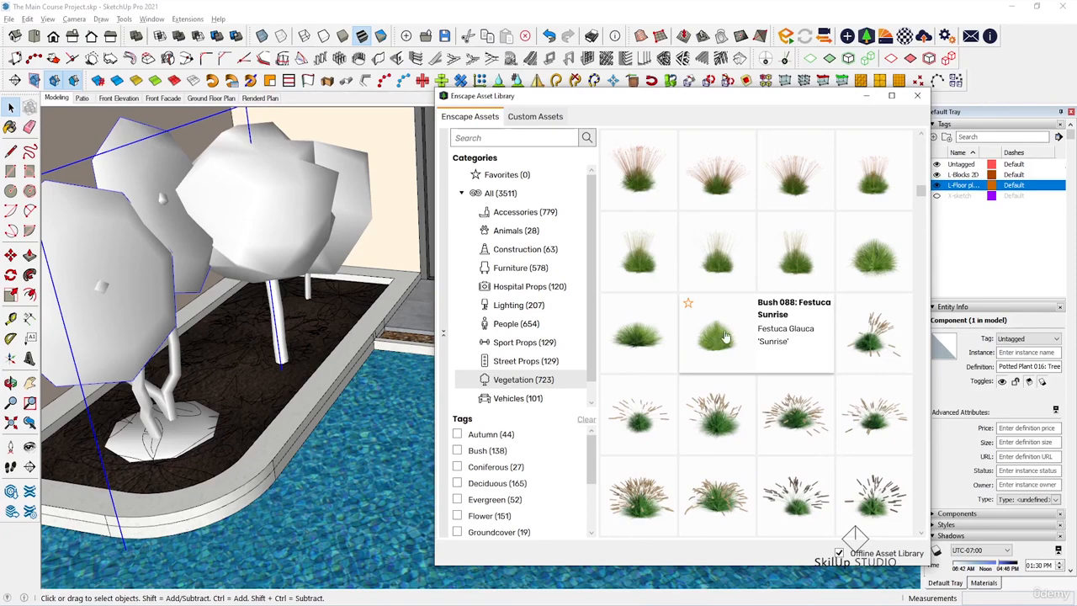
click(728, 349)
scroll(370, 312, up, 6)
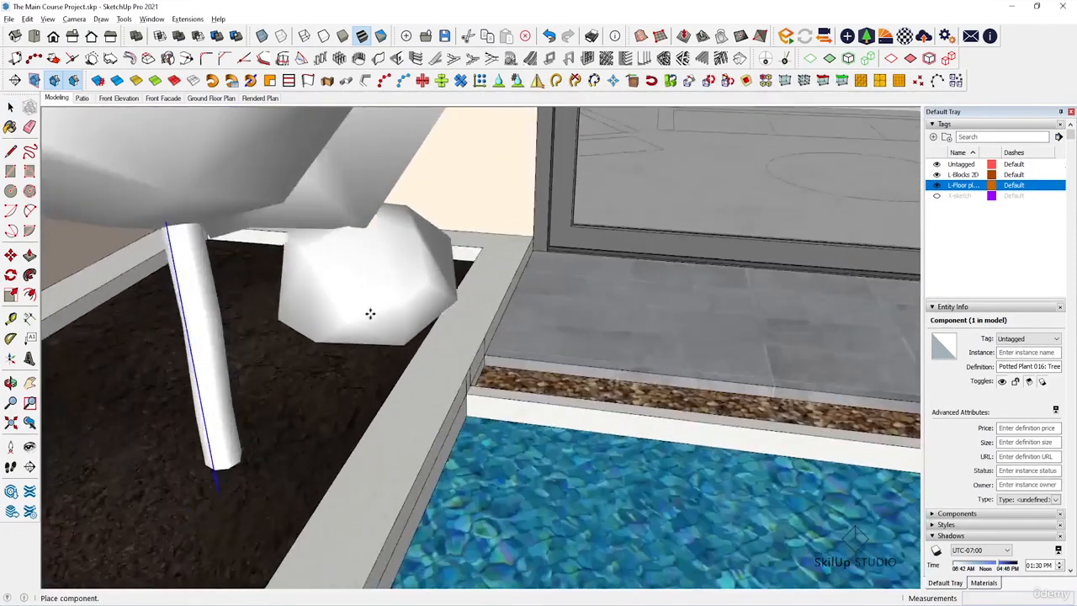
scroll(452, 295, down, 3)
middle_drag(452, 295, 457, 233)
click(457, 234)
Step: Scale the Festuca Sunrise bush down uniformly to suit the planter's width
key(s)
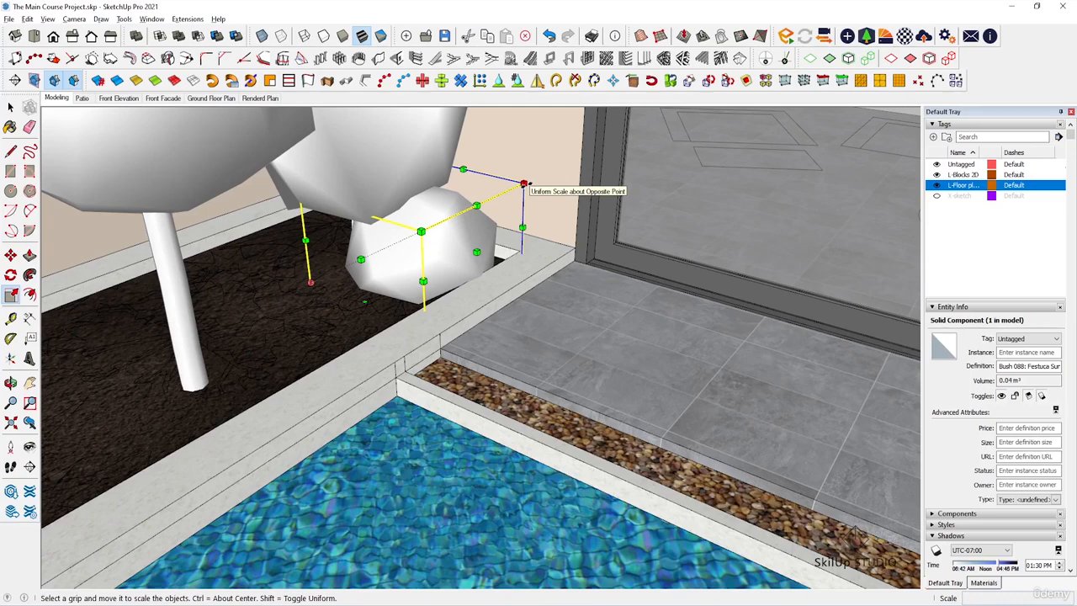
drag(524, 184, 471, 227)
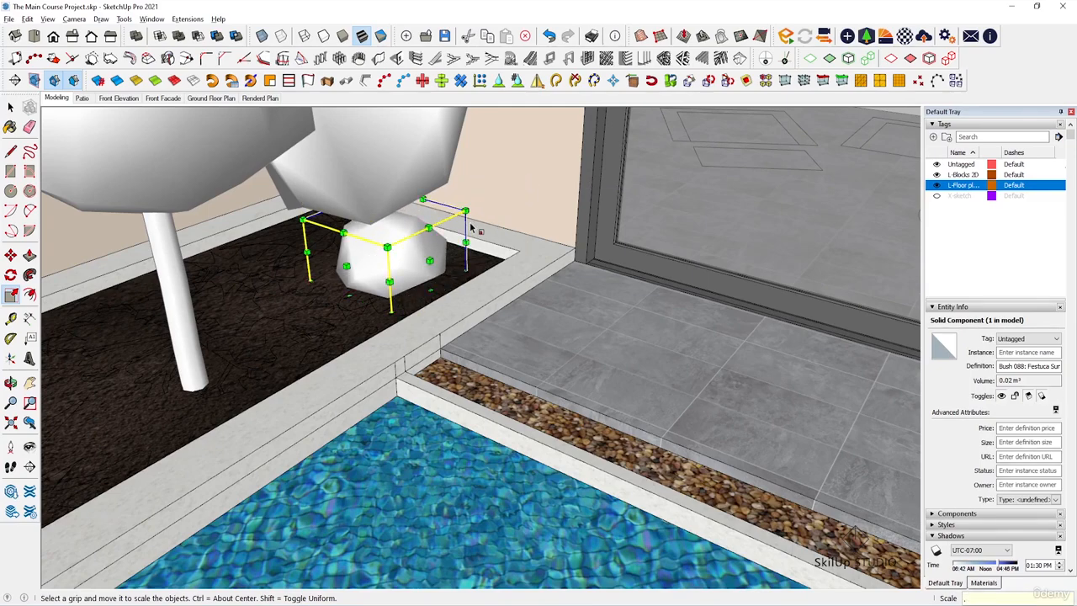
key(space)
Step: Copy the reduced bush to the house-wall side of the planter, behind the ficus tree
middle_drag(474, 281, 474, 343)
key(m)
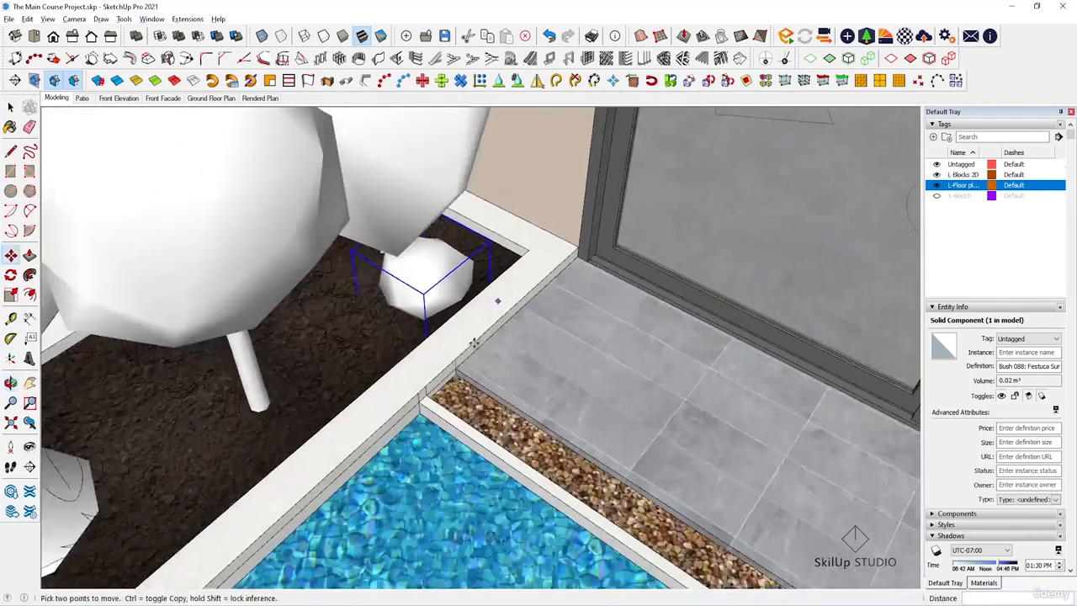
scroll(474, 343, up, 4)
middle_drag(420, 384, 354, 300)
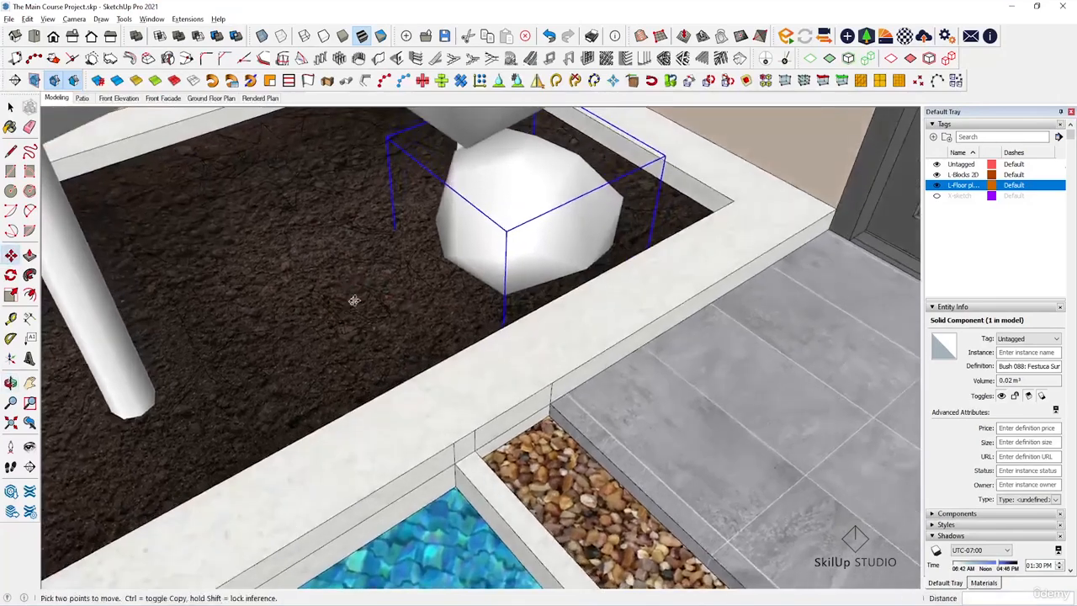
scroll(354, 301, down, 2)
click(831, 413)
key(ctrl)
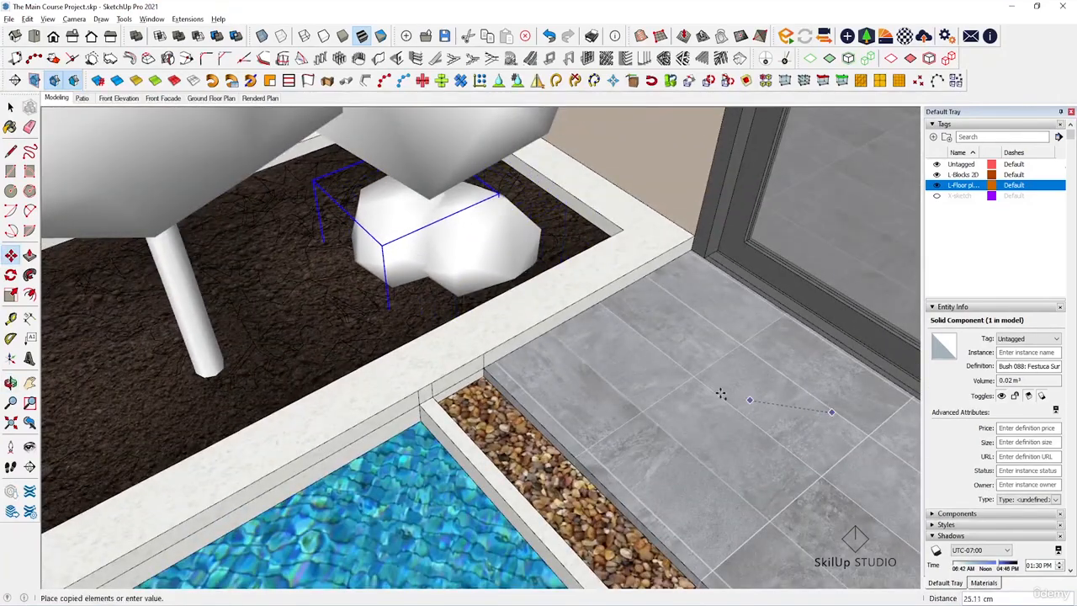
click(605, 343)
scroll(681, 316, down, 2)
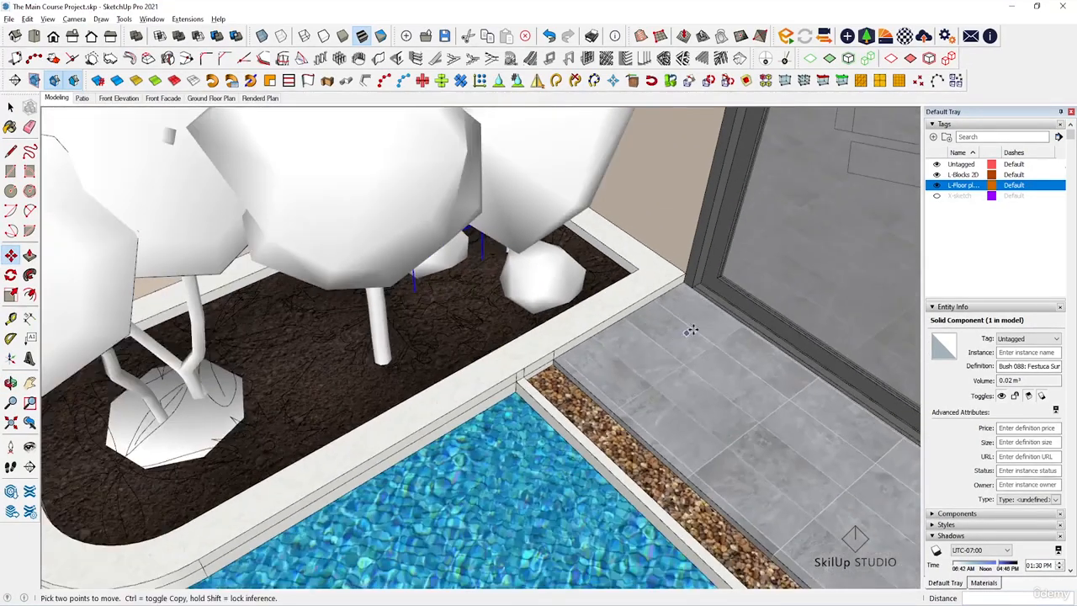
Step: Copy the bush to the foot of the ficus trunk and again along the pool-side edge toward the curved end
middle_drag(693, 329, 643, 308)
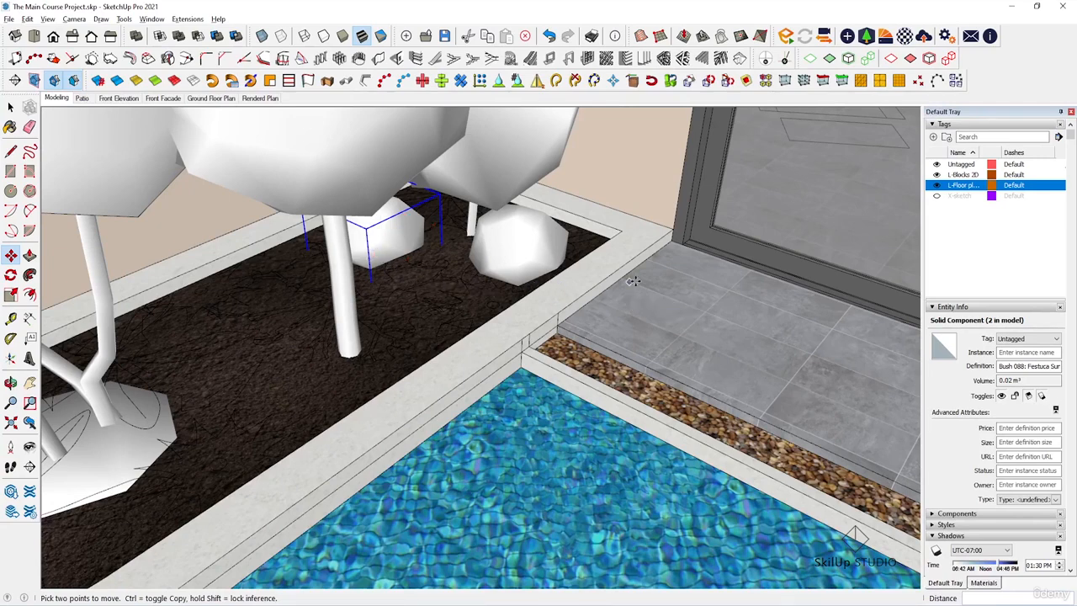
click(688, 267)
key(ctrl)
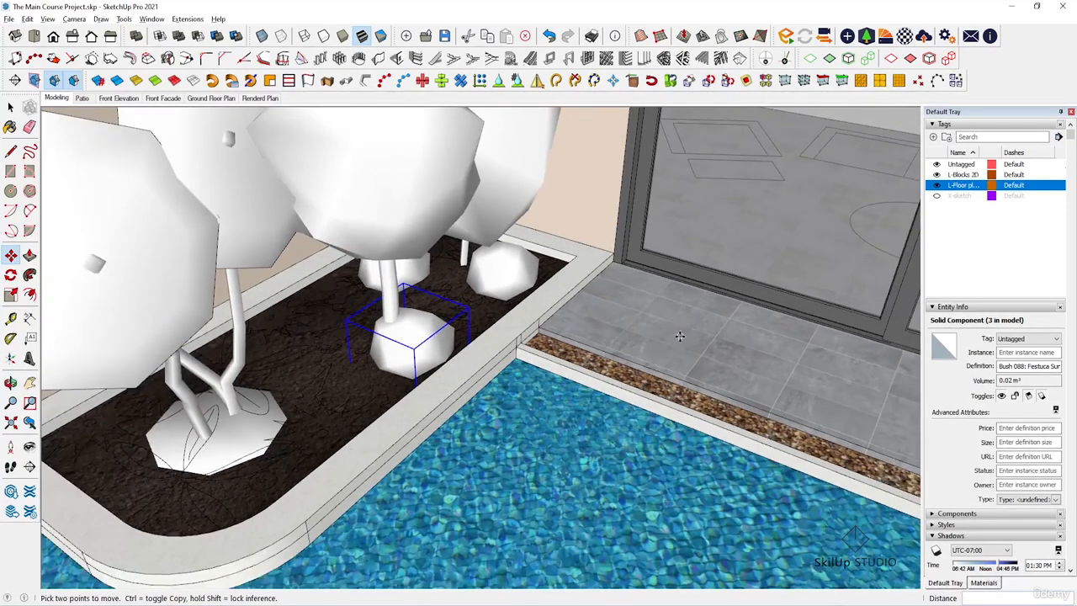
click(725, 318)
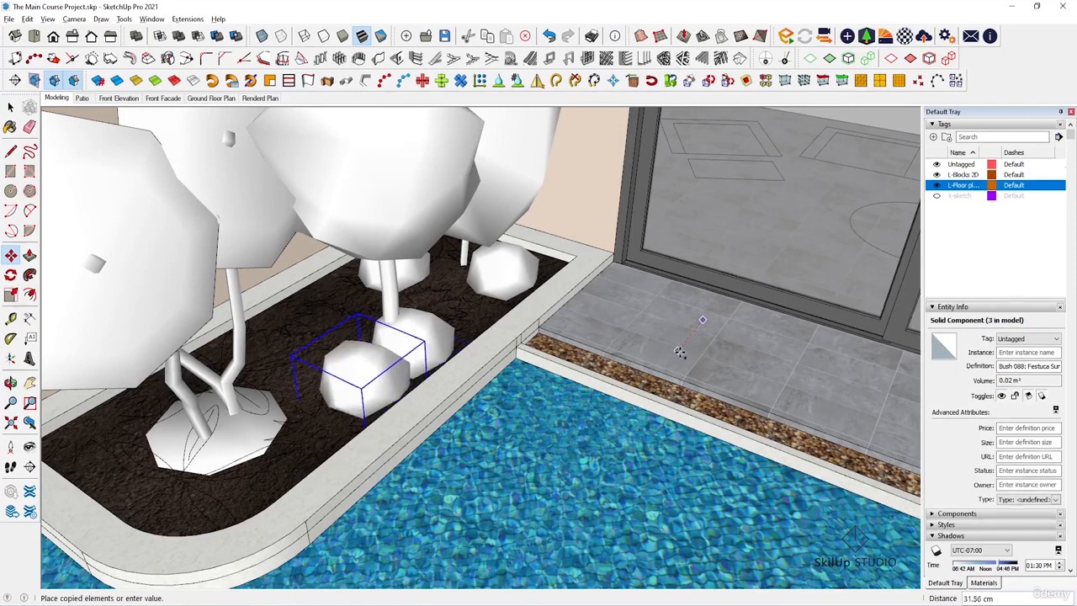
click(679, 352)
scroll(745, 331, down, 2)
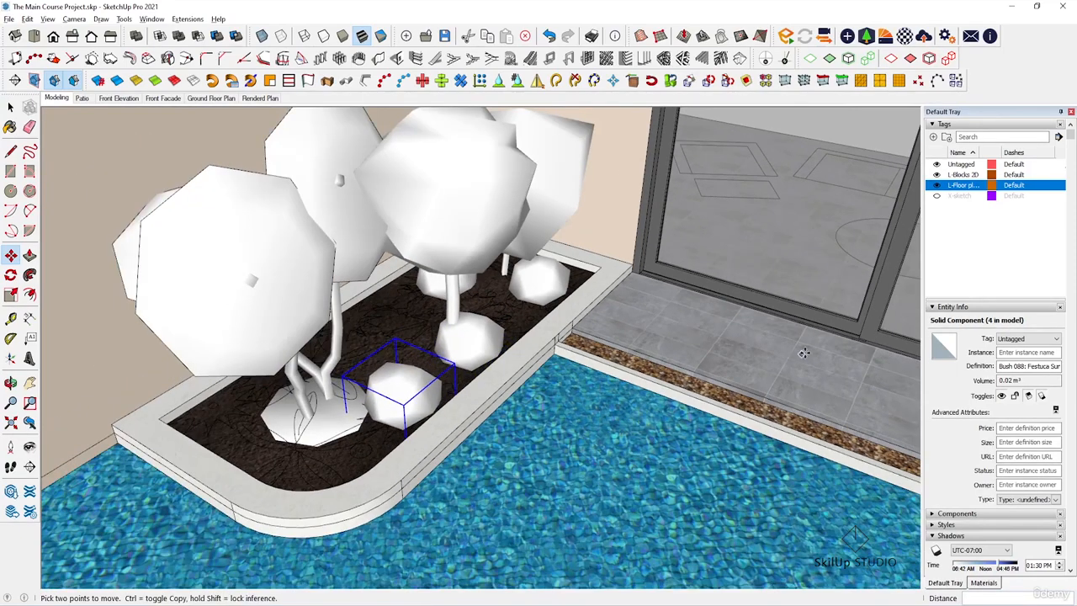
Step: Add two more bush copies along the wall side, one in the corner behind the Potted Plant 016 tree and one midway
click(884, 372)
click(723, 372)
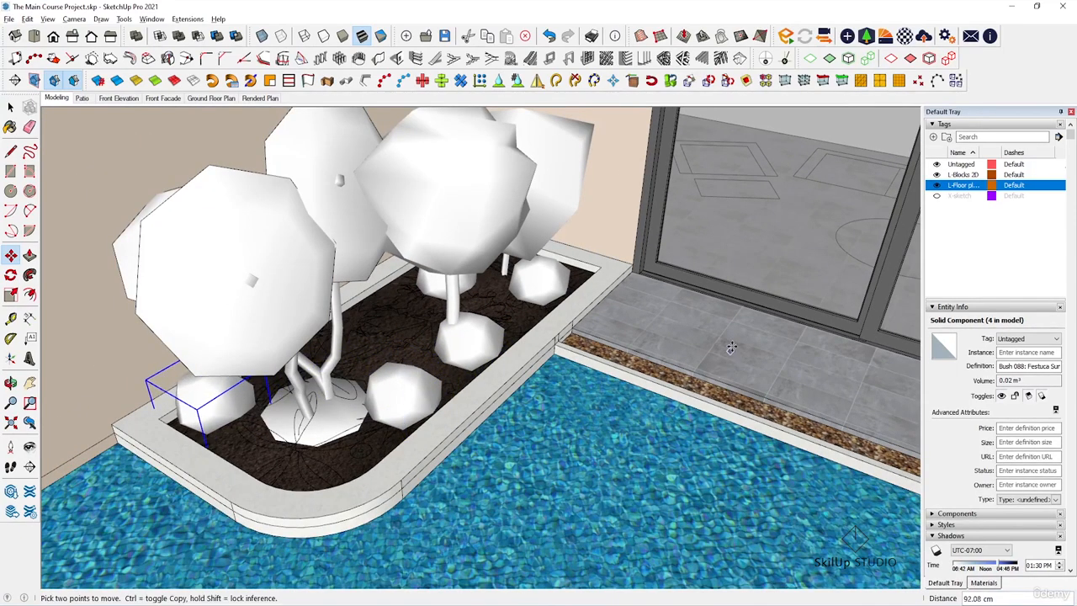
mouse_move(728, 349)
middle_down()
mouse_move(594, 367)
mouse_move(718, 345)
middle_up()
click(692, 364)
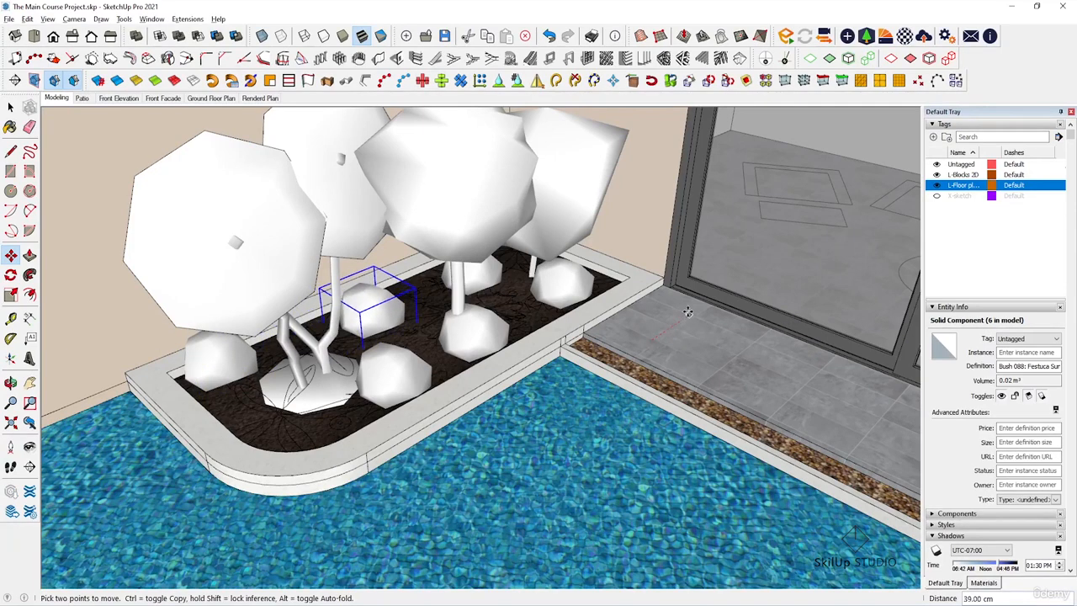
click(693, 360)
Step: Copy the wall-side bush to the pool-side edge, between the ficus trunk and the far-end bush
mouse_move(693, 360)
middle_down()
mouse_move(632, 356)
mouse_move(597, 329)
mouse_move(632, 362)
mouse_move(728, 356)
mouse_move(694, 352)
middle_up()
key(ctrl)
click(667, 353)
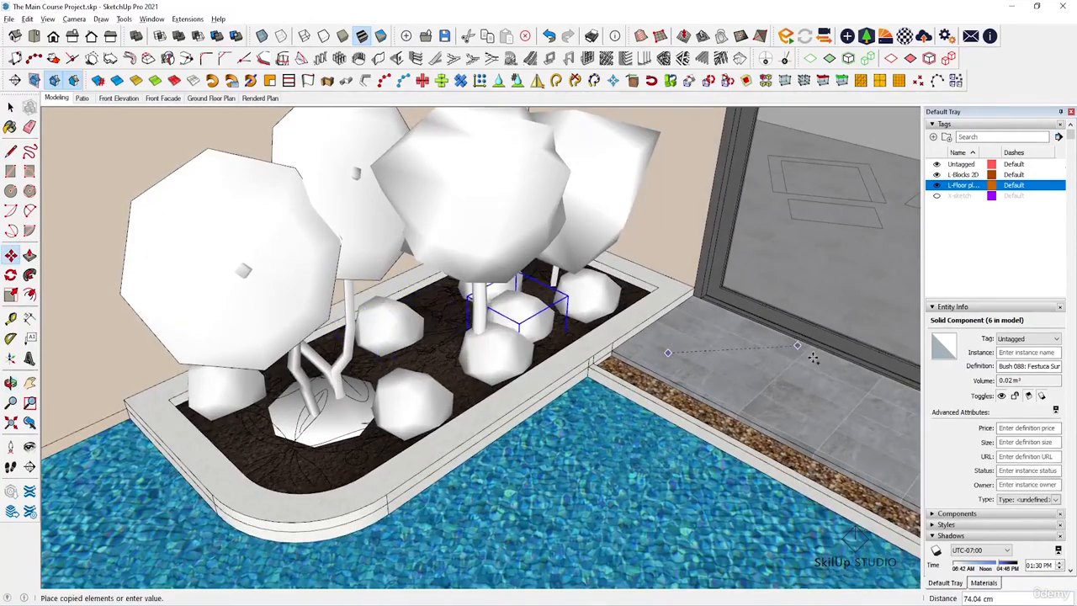
click(840, 358)
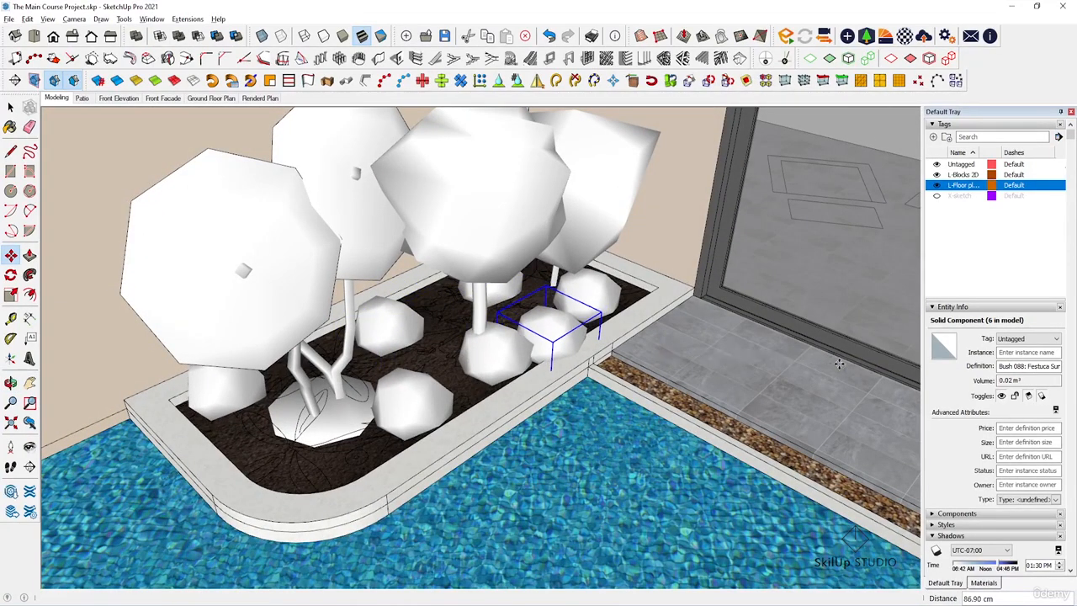
Step: Move the bush at the ficus trunk slightly toward the curved end, away from its overlapping neighbour
scroll(493, 383, up, 2)
key(space)
click(501, 342)
scroll(500, 341, down, 2)
key(m)
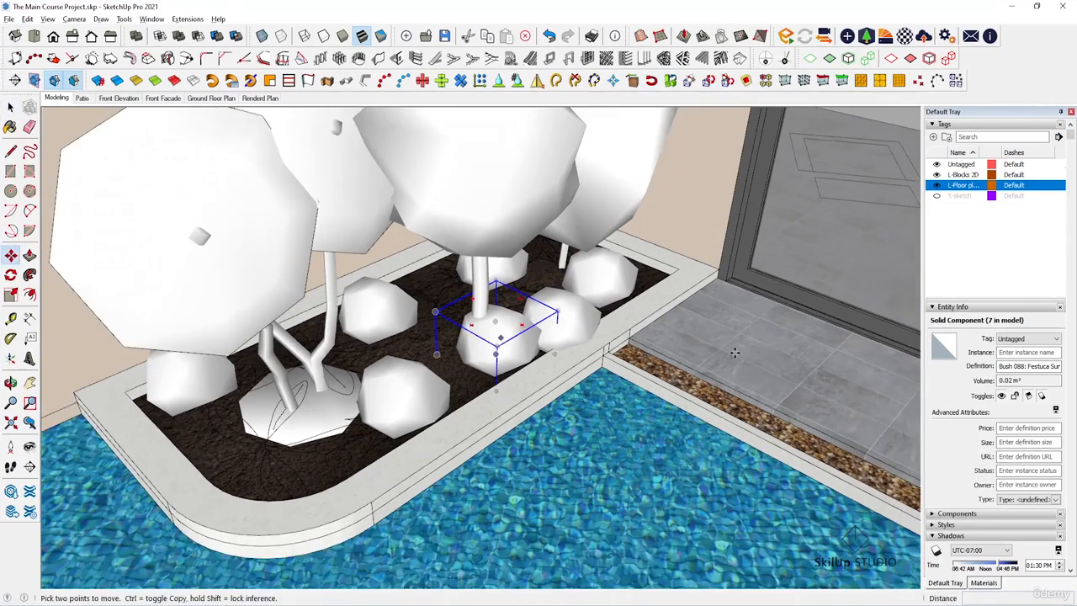
scroll(735, 347, up, 3)
key(space)
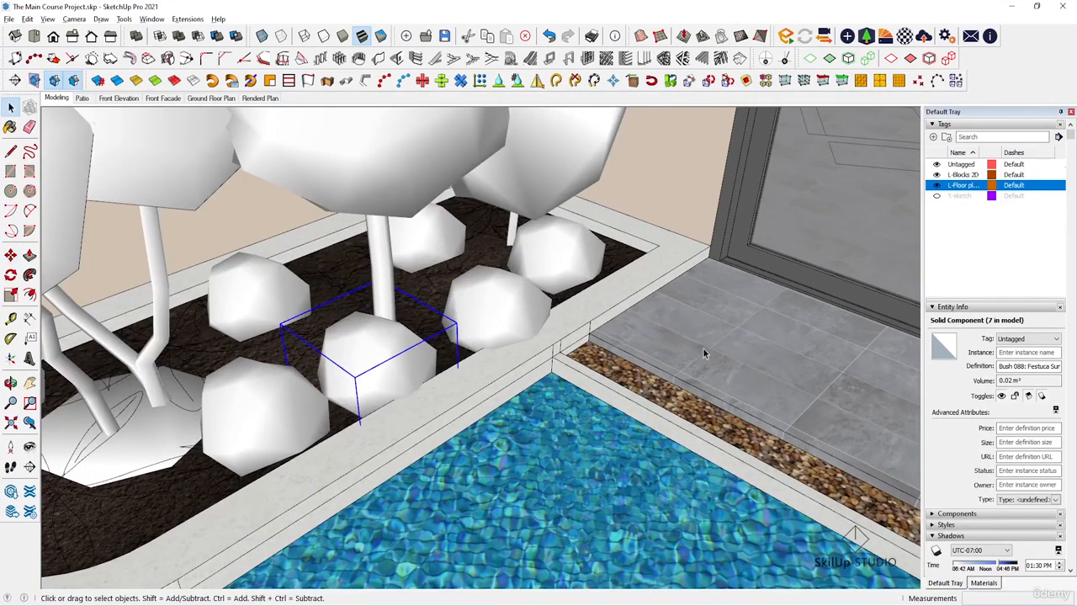
Step: Clear the selection, launch the Enscape live render and place its window beside the planter to check the plants
key(ctrl+t)
scroll(691, 345, down, 3)
middle_drag(589, 328, 689, 367)
middle_drag(409, 402, 408, 363)
scroll(475, 363, down, 2)
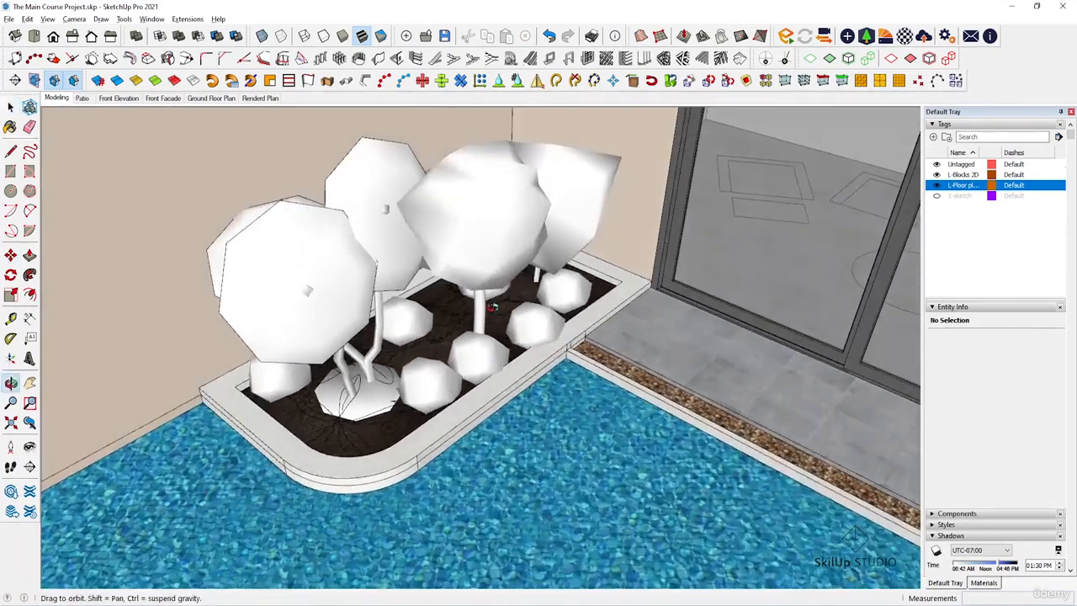
drag(513, 110, 583, 114)
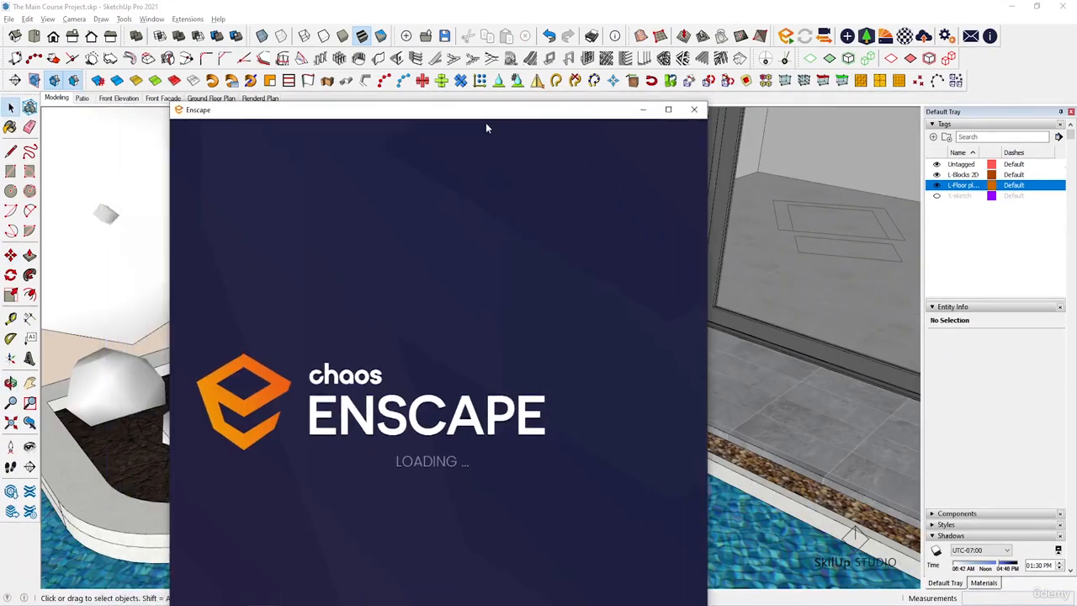
mouse_move(485, 127)
mouse_down()
mouse_move(567, 112)
mouse_move(797, 104)
mouse_up()
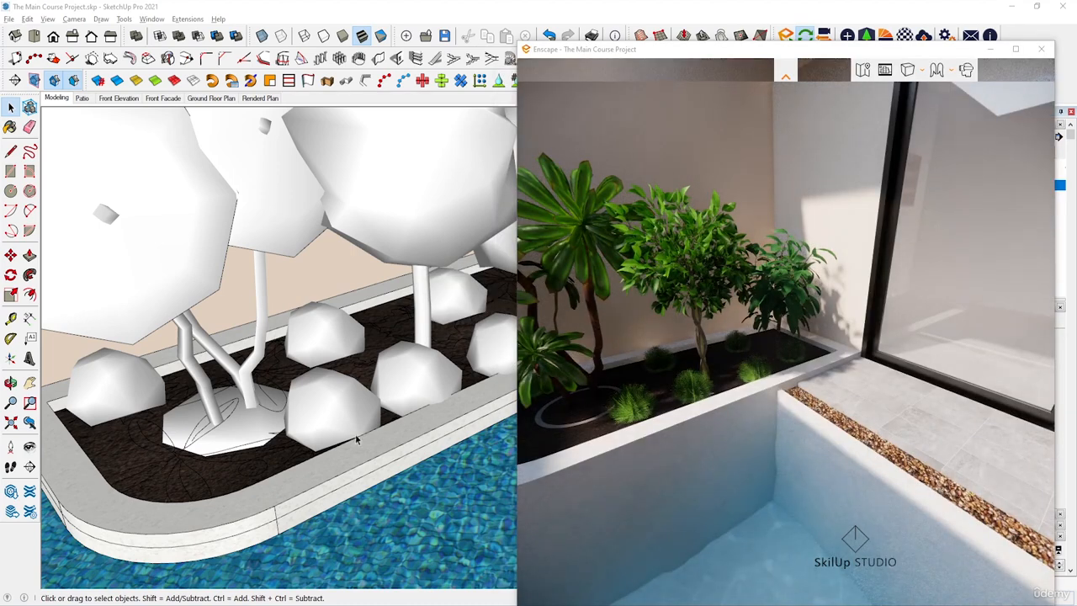
Step: Lower the multi-trunk Potted Plant 016 tree until its round base is hidden beneath the planter soil
click(229, 437)
scroll(308, 412, down, 2)
middle_drag(326, 399, 371, 375)
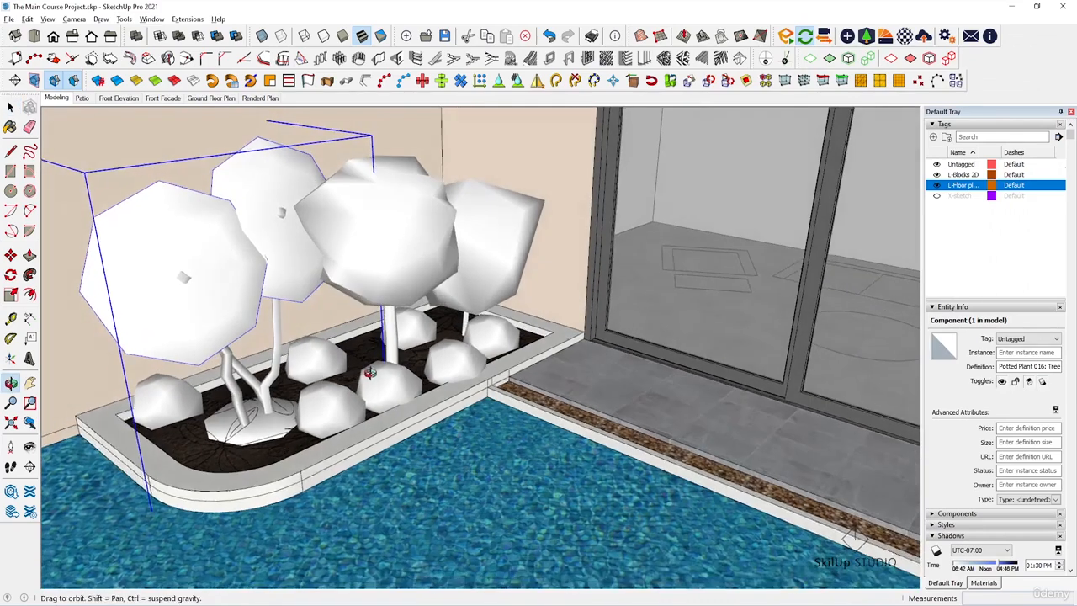
key(m)
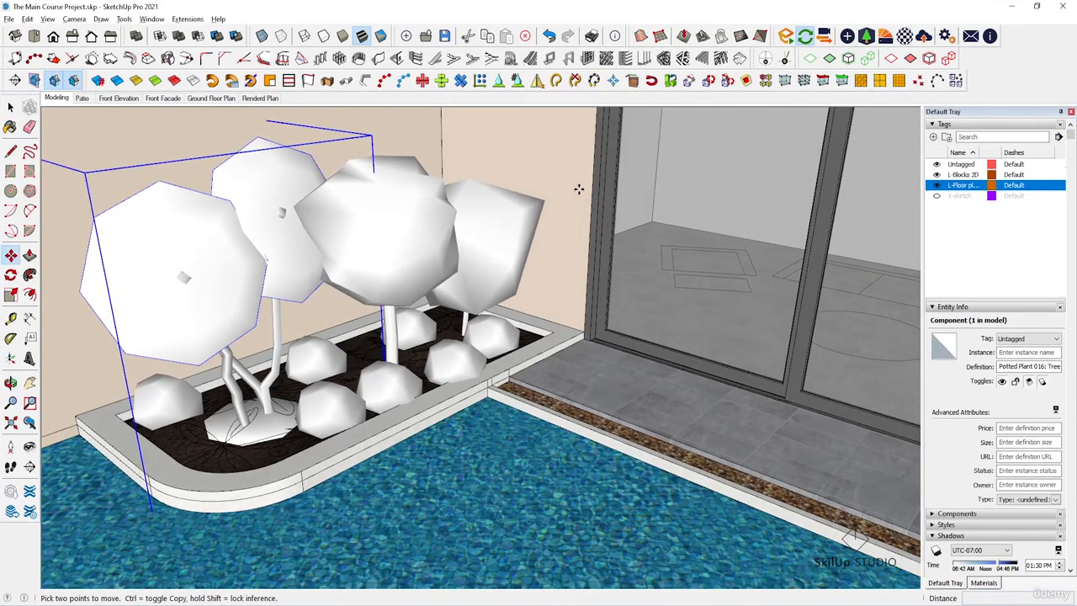
click(578, 188)
key(space)
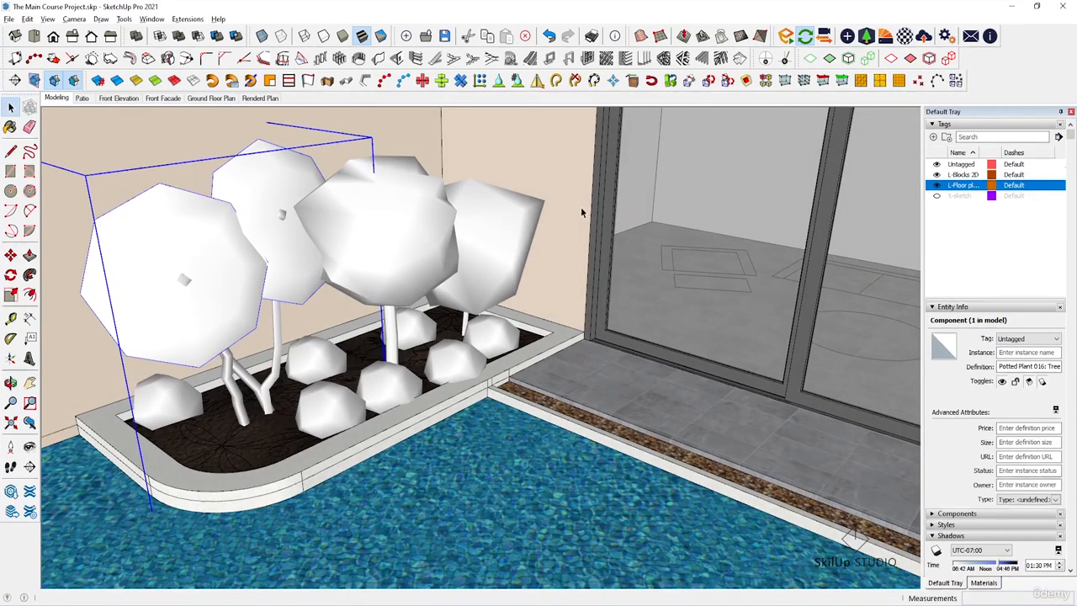
click(567, 253)
middle_drag(566, 253, 543, 265)
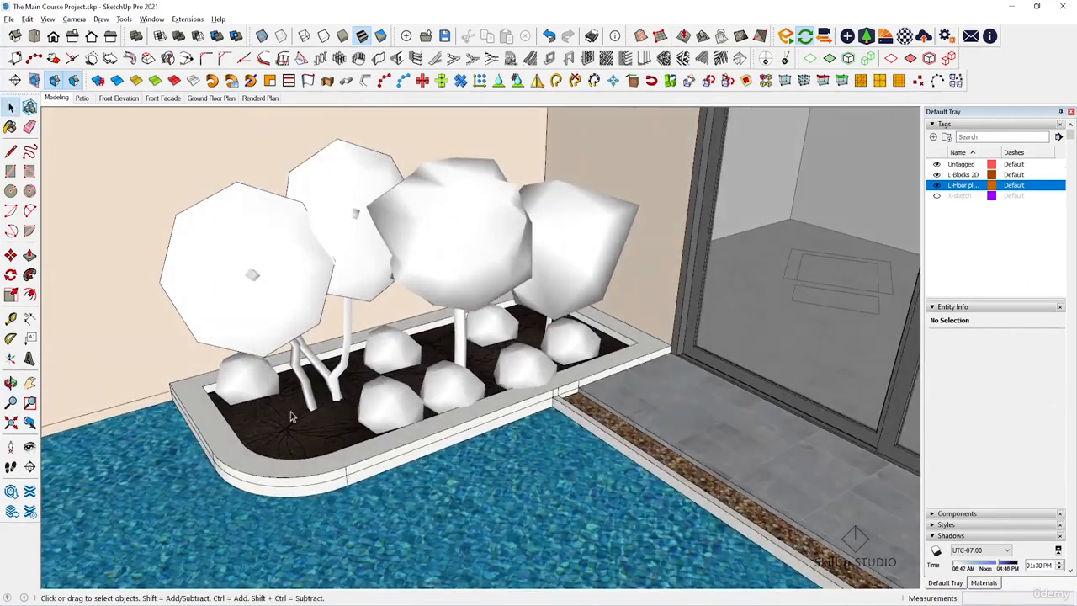
Step: Move the Potted Plant 016 tree about 35 cm away from the planter's curved end, toward the ficus
scroll(300, 412, up, 3)
middle_drag(319, 403, 404, 390)
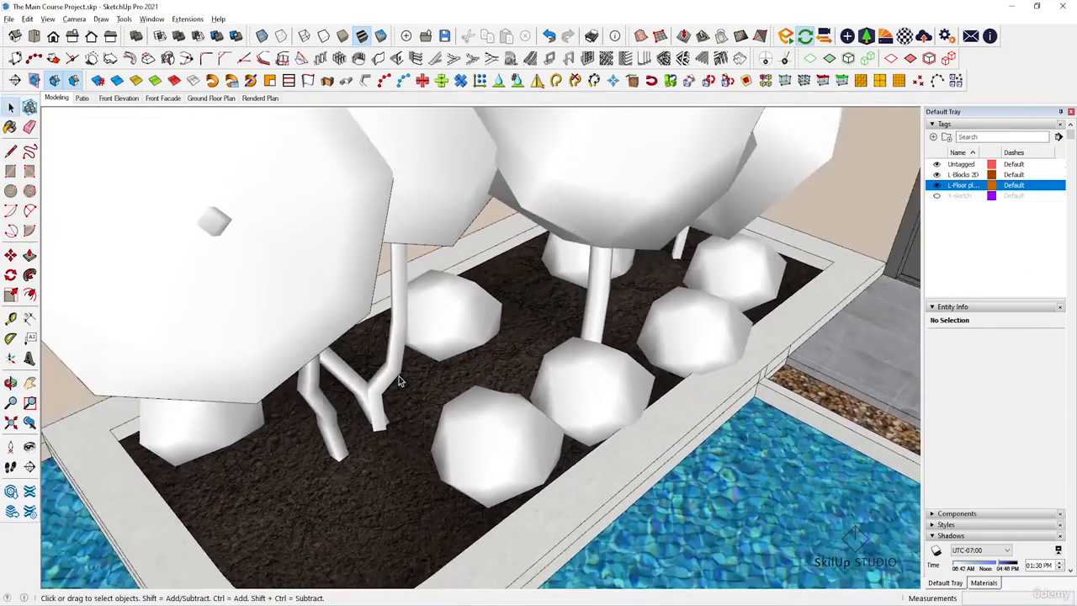
scroll(406, 403, up, 2)
click(386, 405)
scroll(386, 405, down, 4)
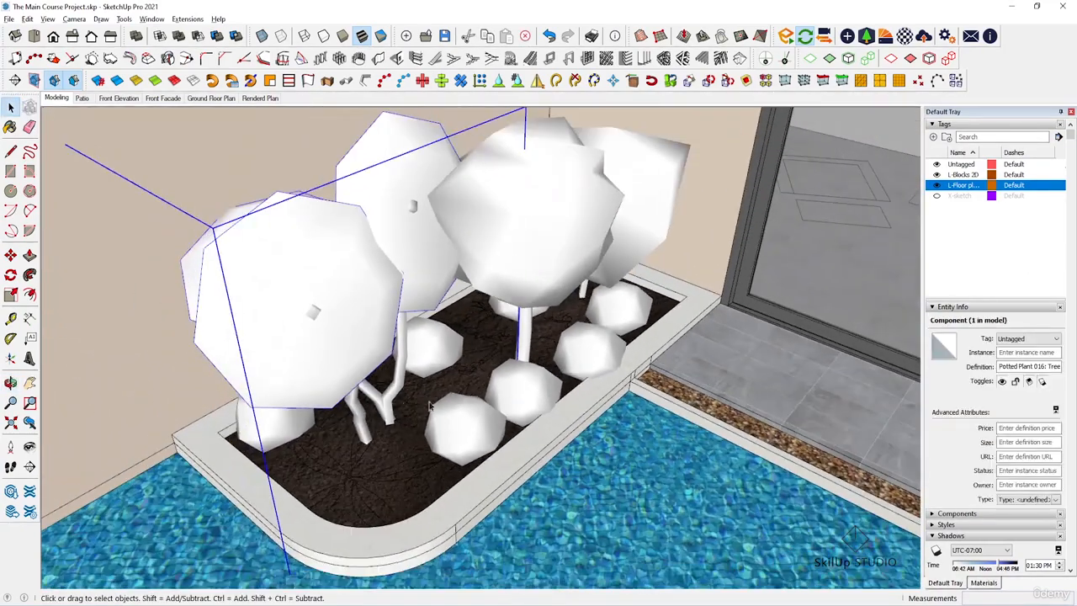
key(m)
click(731, 375)
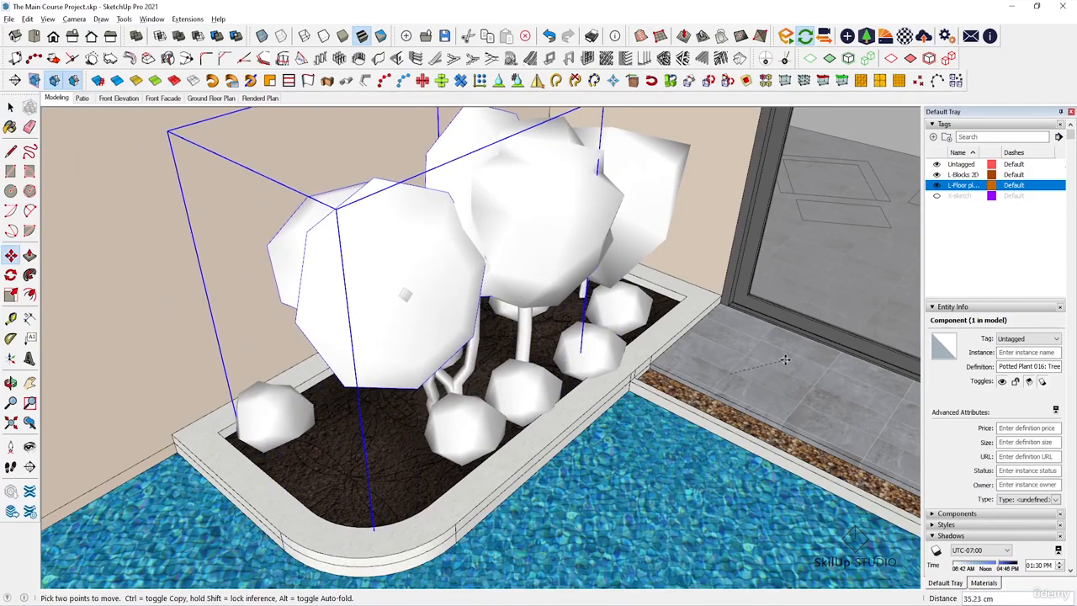
click(781, 359)
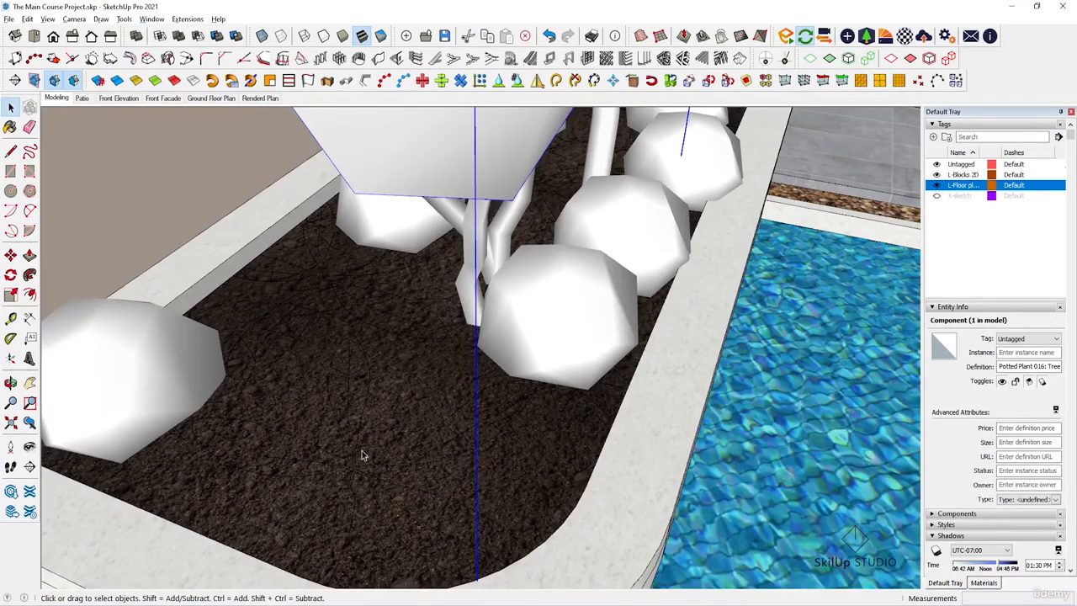
Step: Search the Enscape Asset Library for POTTED and pick the broad-leaved Potted Plant 037
scroll(338, 467, down, 2)
middle_drag(337, 467, 341, 414)
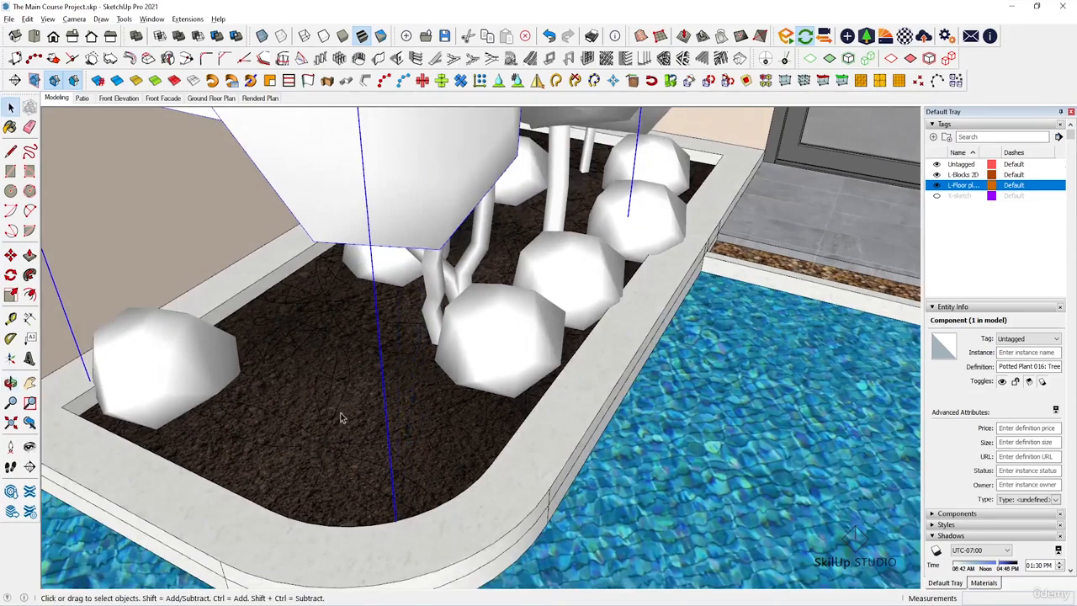
middle_drag(325, 456, 295, 428)
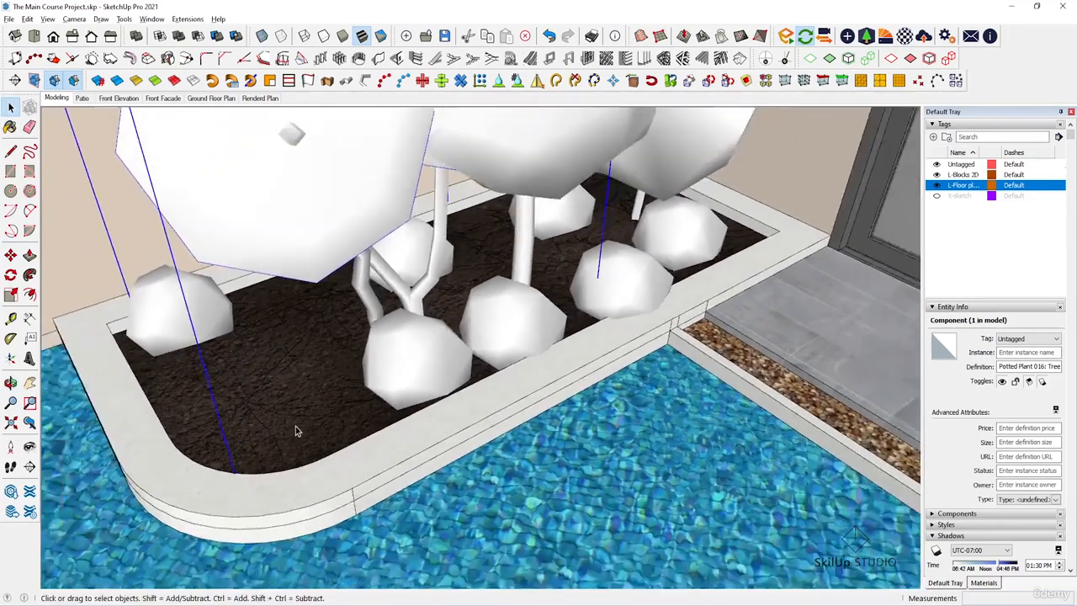
scroll(296, 428, down, 2)
mouse_move(261, 603)
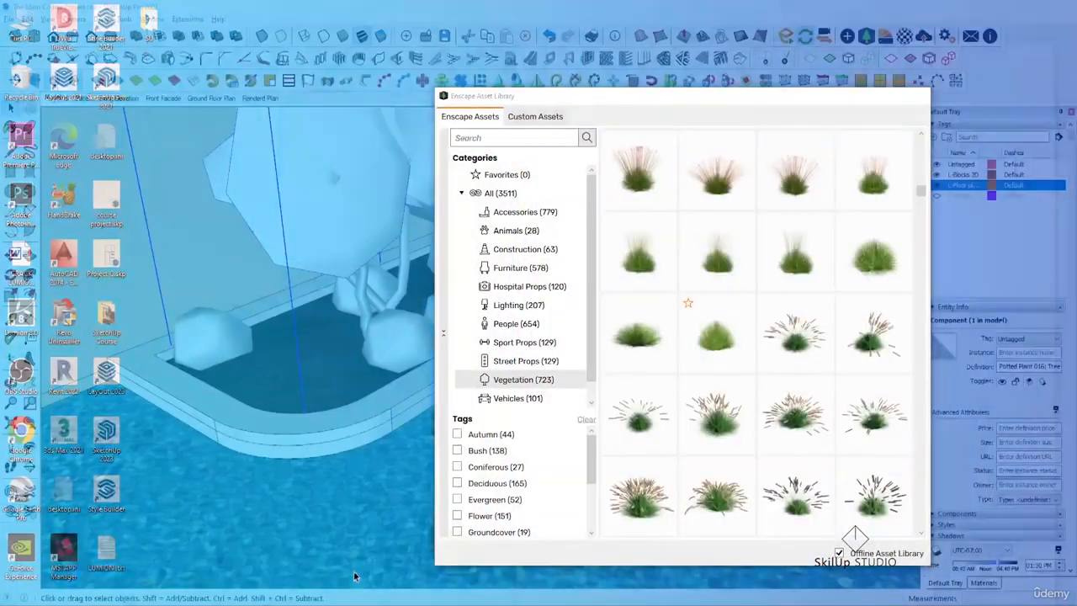
click(349, 568)
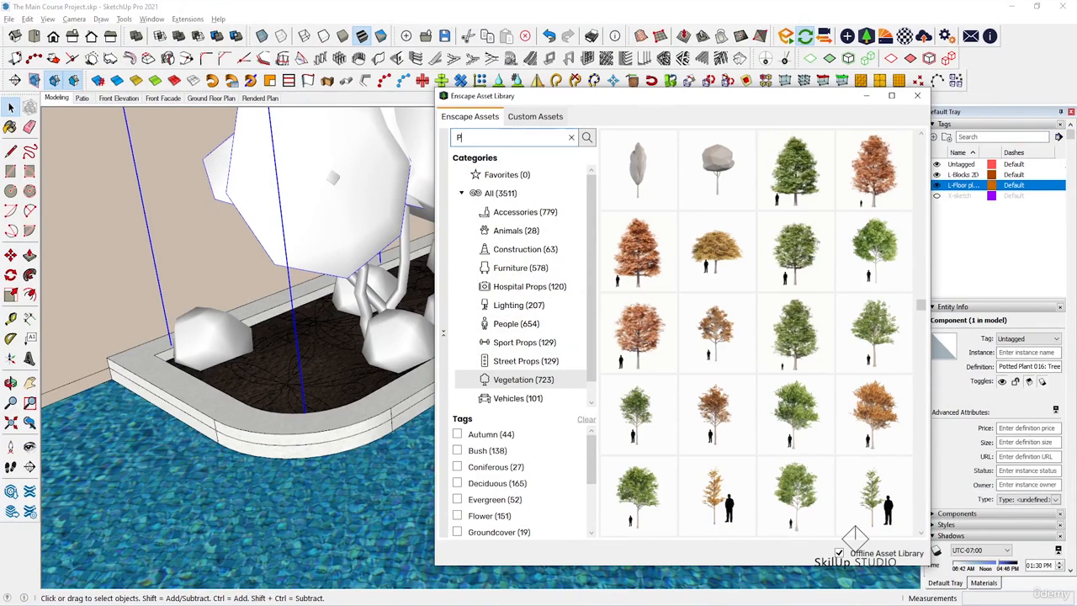
text(POTTED)
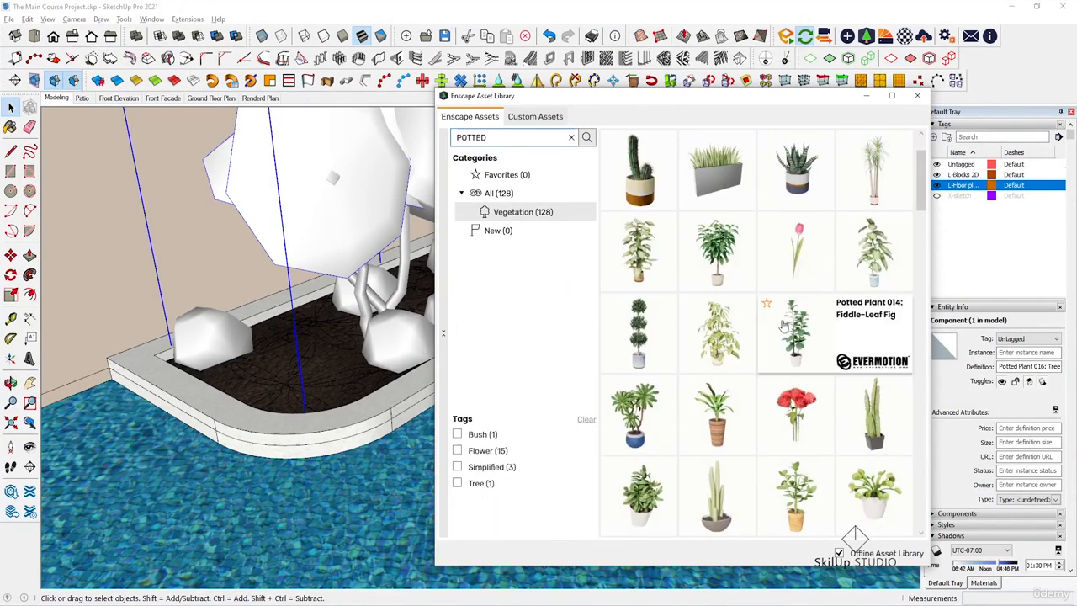
scroll(767, 341, down, 1)
scroll(766, 371, down, 2)
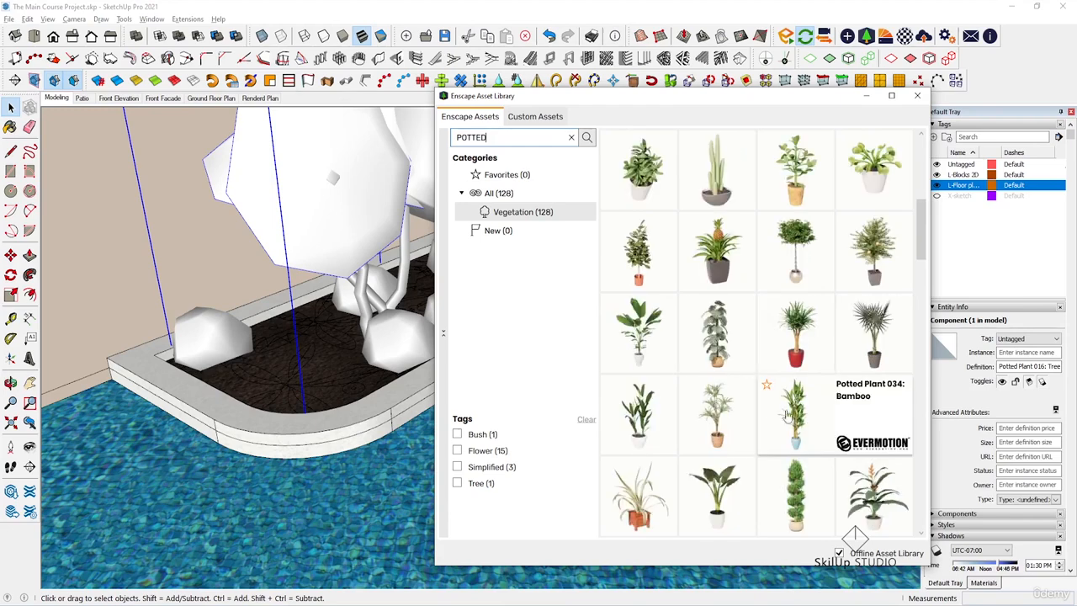
click(727, 494)
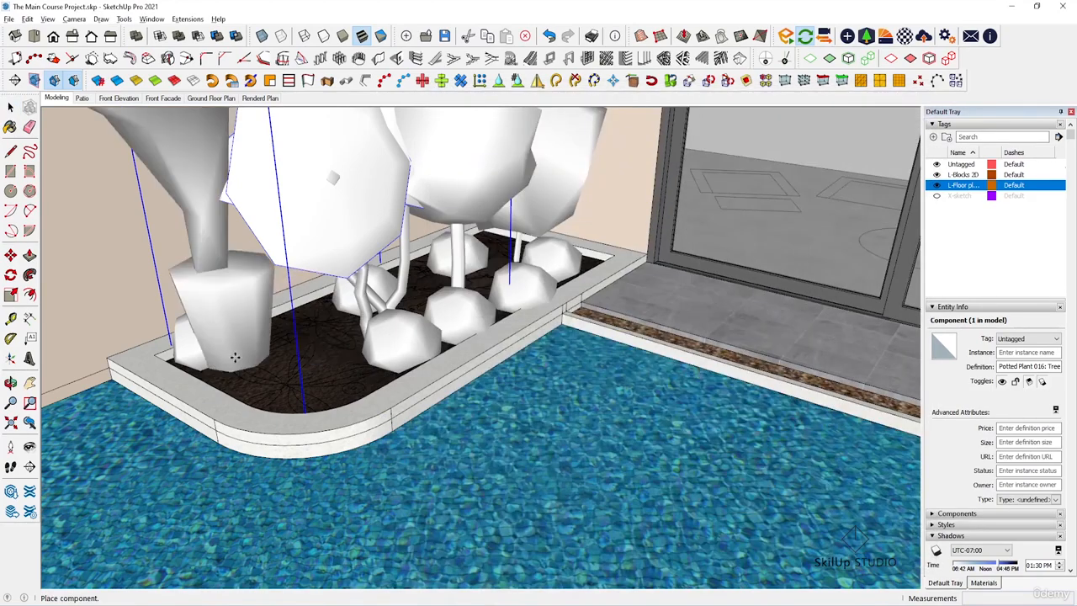
Step: Place Potted Plant 037 on the free soil at the planter's curved end
scroll(284, 377, up, 1)
click(285, 377)
scroll(293, 353, down, 1)
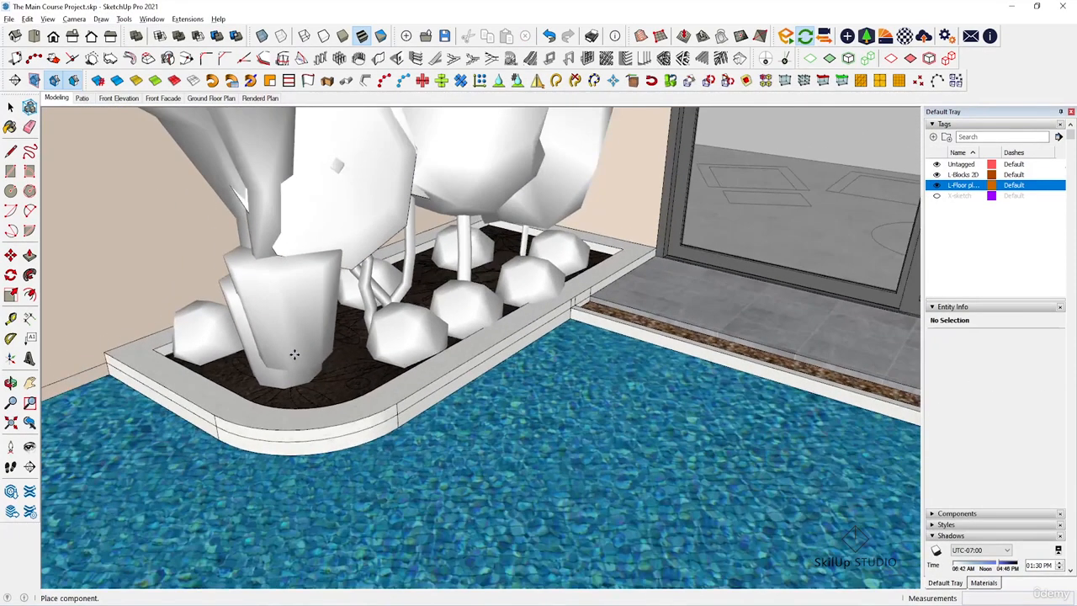
key(space)
Step: Lower Potted Plant 037 at the curved end so that its pot is buried in the soil
click(281, 327)
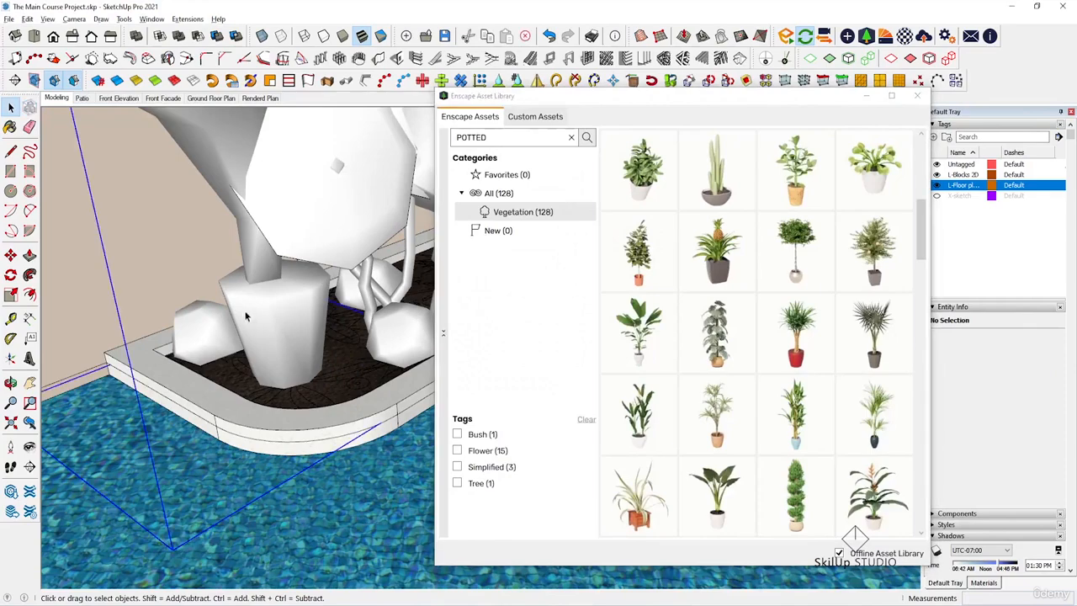
scroll(245, 314, down, 5)
scroll(220, 282, up, 5)
middle_drag(252, 265, 264, 223)
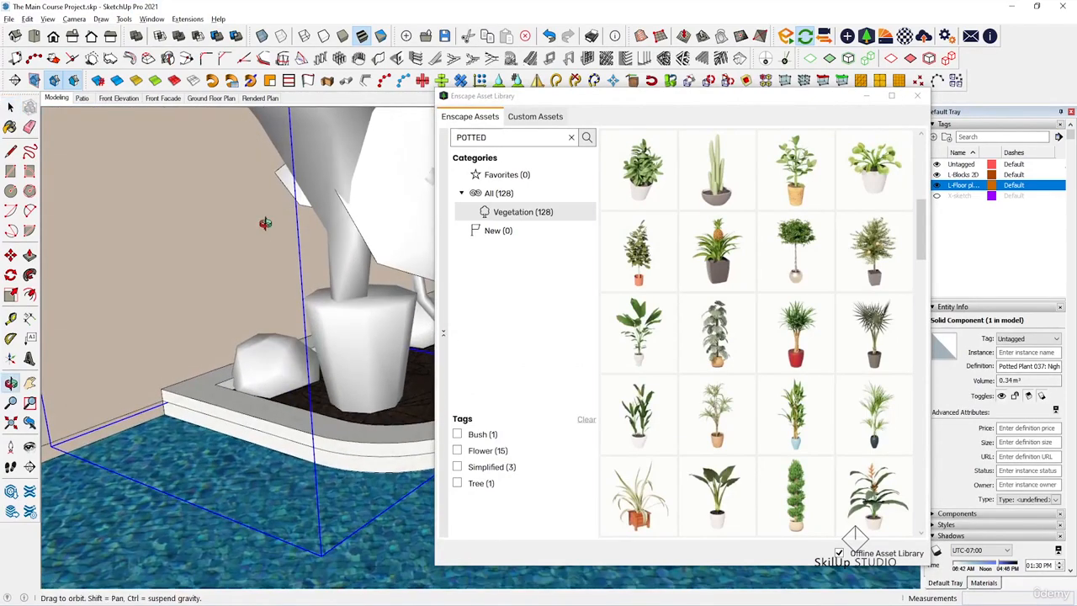
key(m)
click(182, 203)
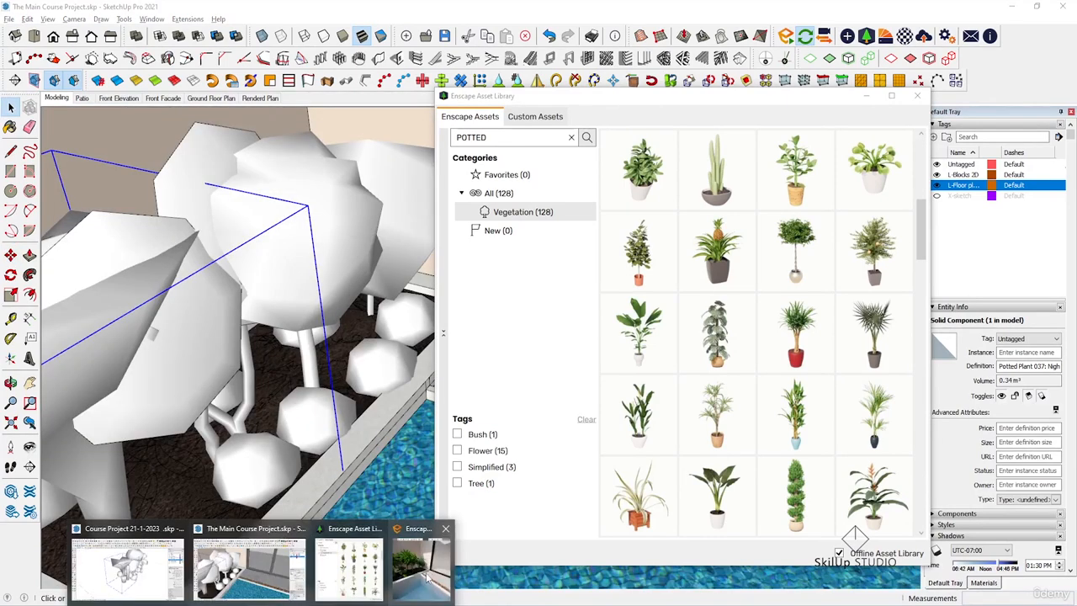
Step: Switch to the Enscape render window and inspect the whole planter from the pool side
click(373, 572)
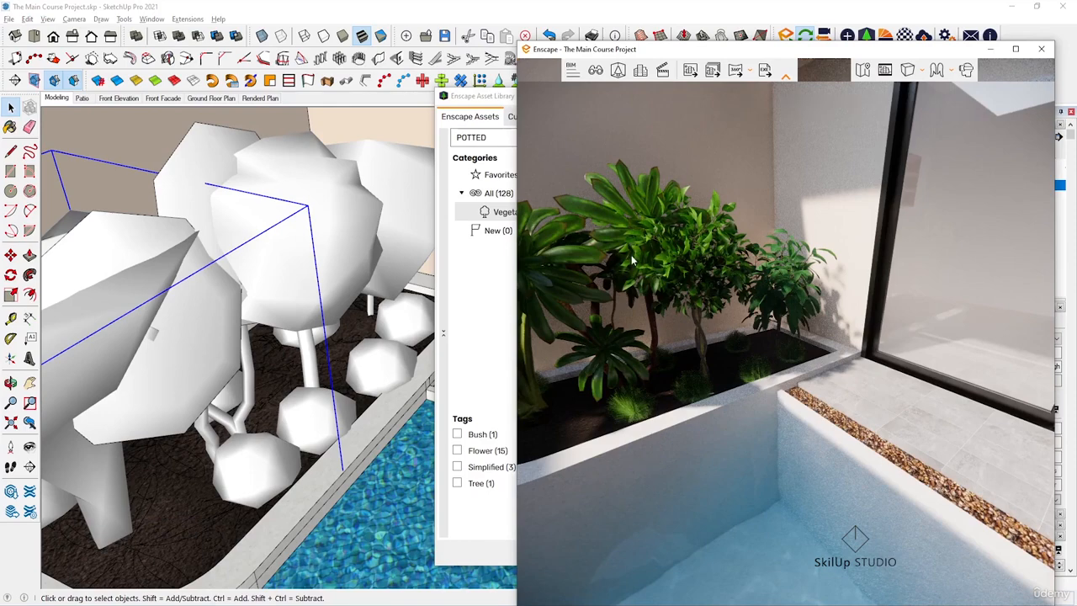
drag(631, 255, 517, 227)
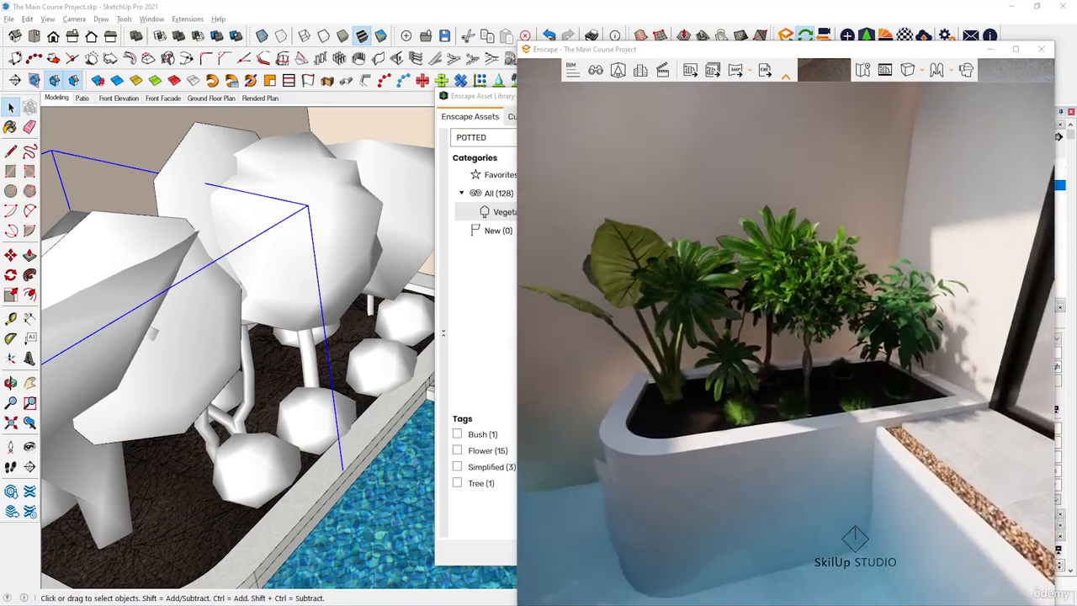
drag(668, 281, 650, 232)
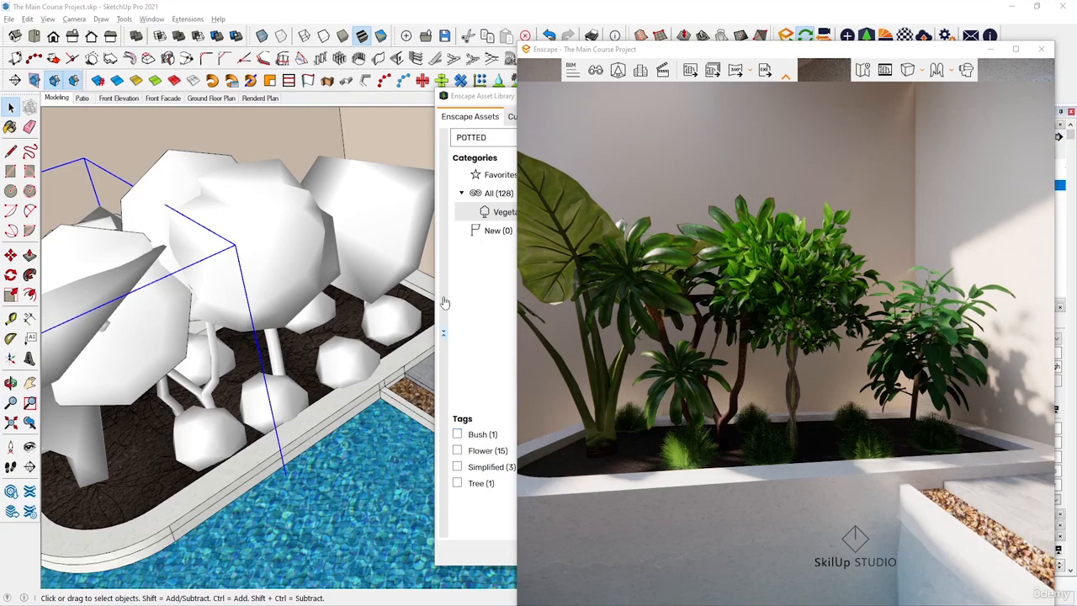
Step: Pick Potted Plant 119: Strelitzia Nicolai from the Enscape Asset Library and place it among the bushes near the planter's glass-door end
click(473, 97)
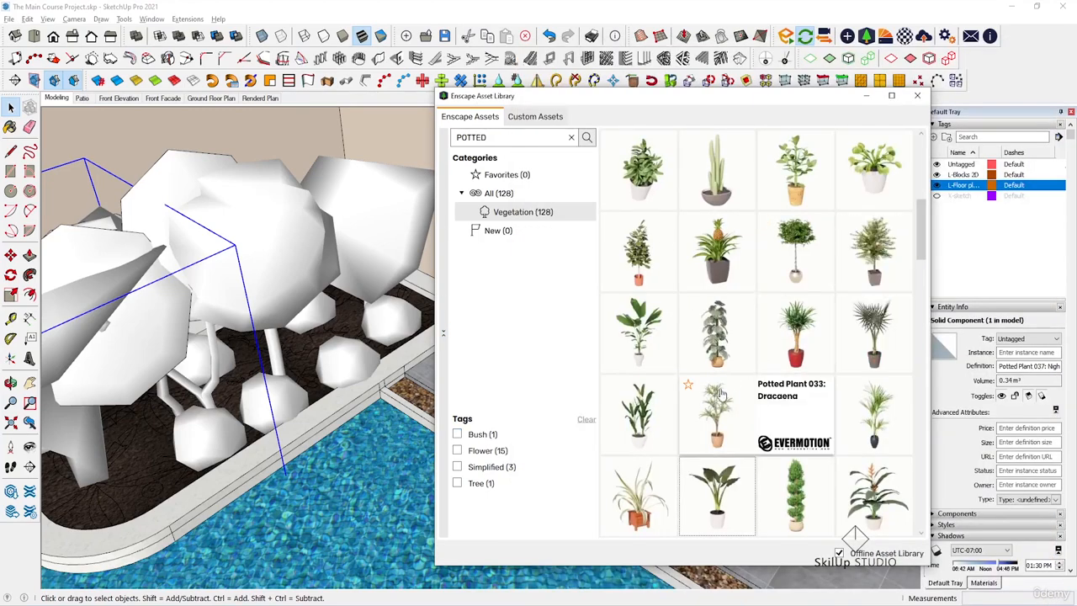
scroll(720, 393, down, 8)
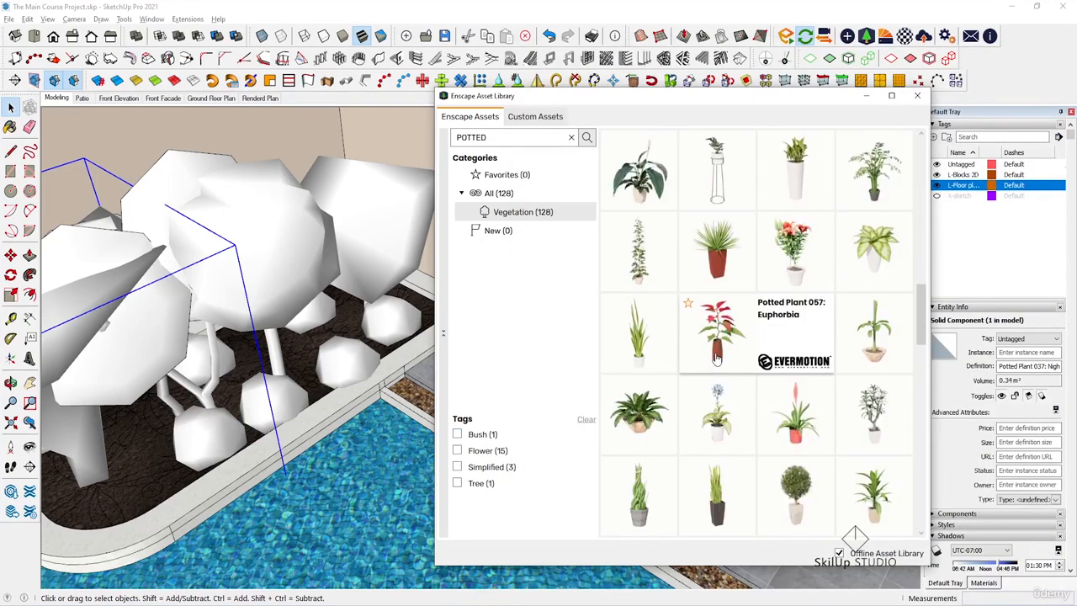
scroll(716, 358, down, 5)
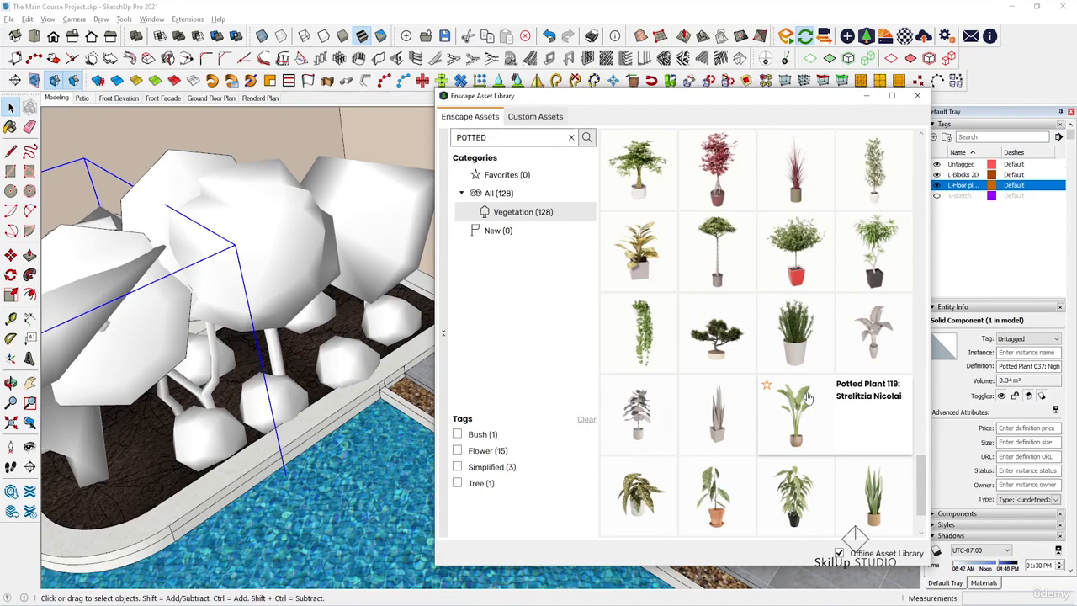
click(796, 436)
middle_drag(241, 204, 321, 276)
scroll(363, 320, up, 6)
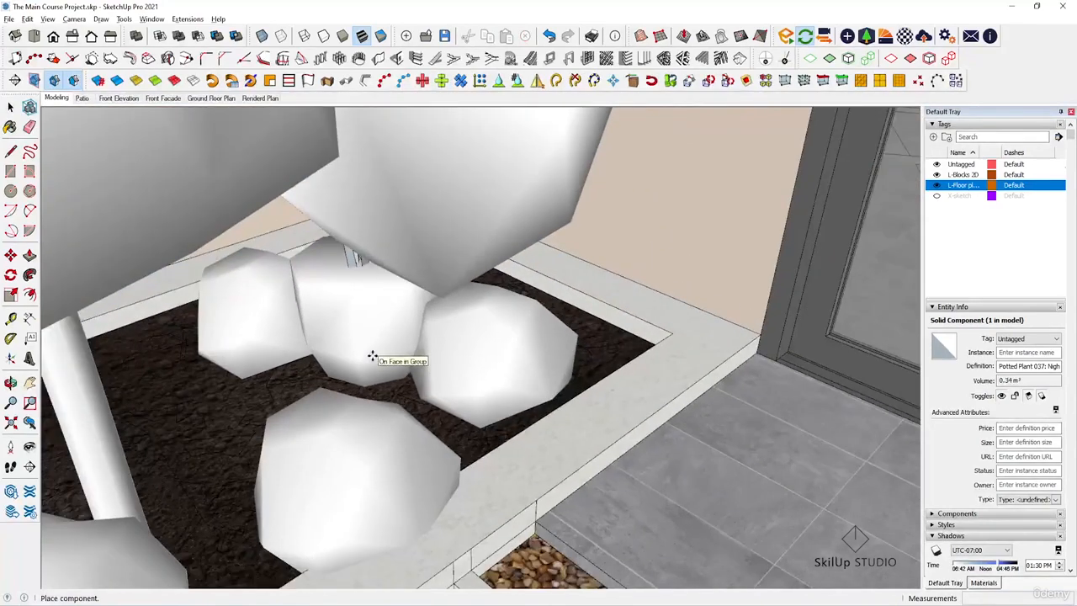
click(372, 355)
scroll(362, 353, down, 4)
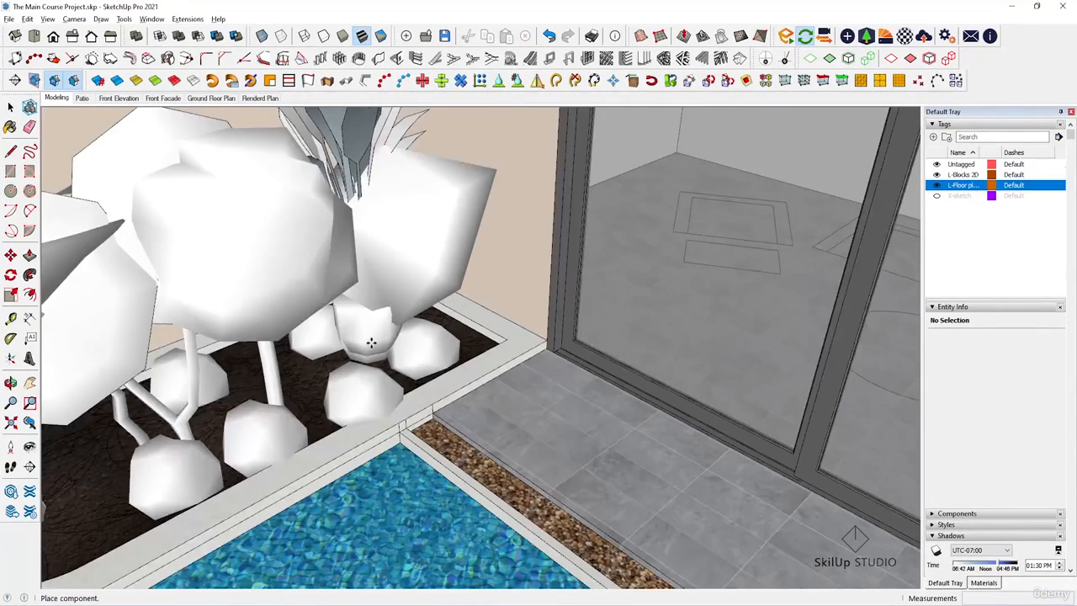
Step: Delete the Potted Plant 009 tree that overlaps the Strelitzia at the planter's glass-door end
scroll(400, 288, down, 3)
click(402, 263)
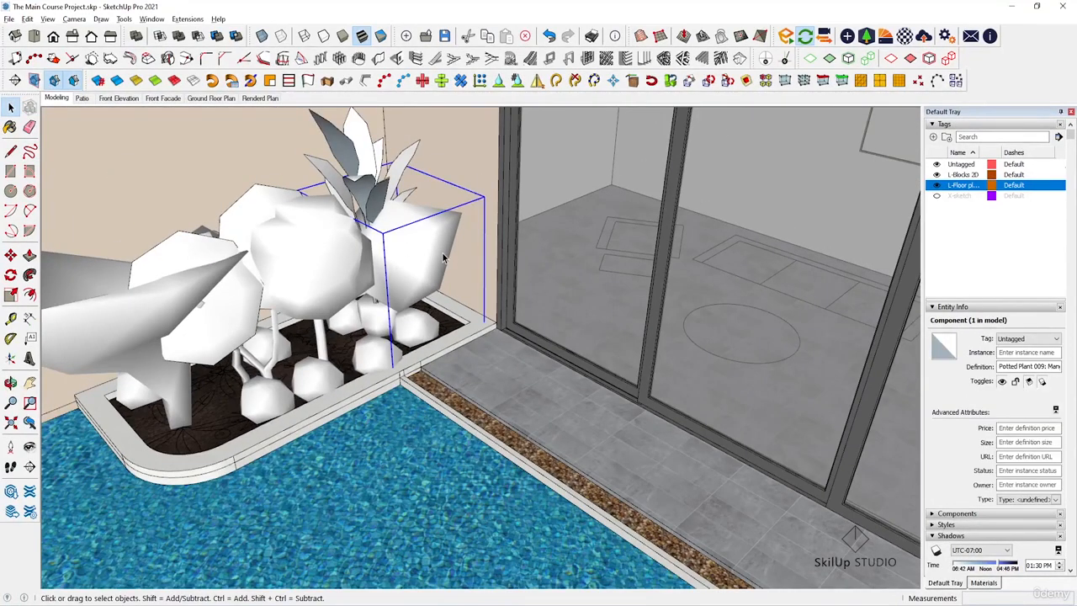
scroll(443, 257, up, 3)
Step: Sink the Strelitzia's pot into the soil and shift the plant toward the planter's wall corner, behind the bushes
click(443, 261)
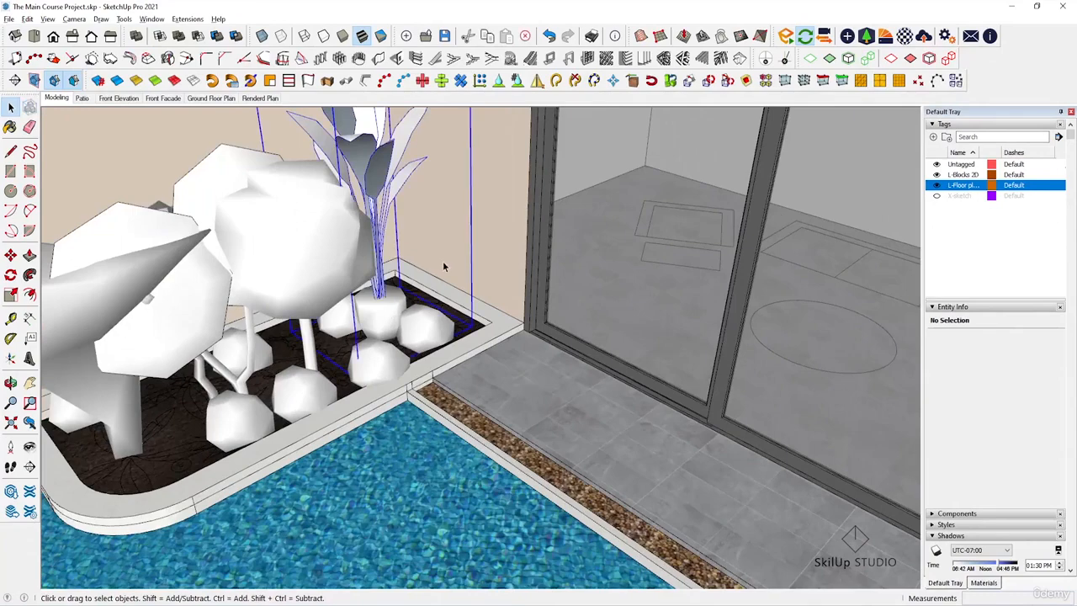
key(m)
click(507, 175)
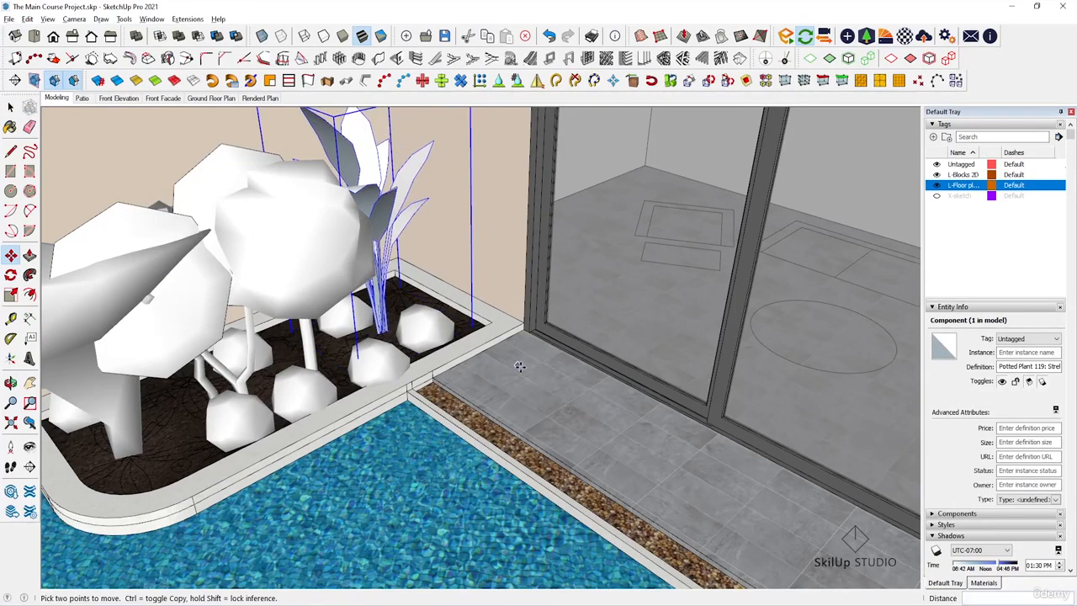
scroll(514, 365, up, 2)
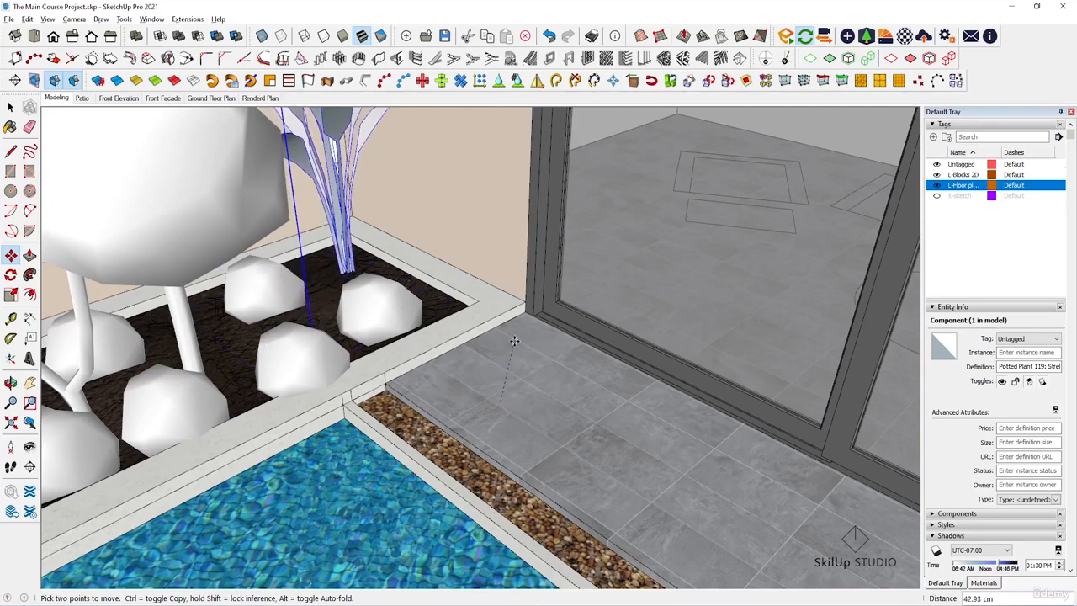
mouse_move(522, 353)
middle_down()
mouse_move(531, 368)
mouse_move(531, 334)
mouse_move(513, 378)
mouse_move(512, 339)
mouse_move(520, 352)
middle_up()
scroll(520, 352, up, 2)
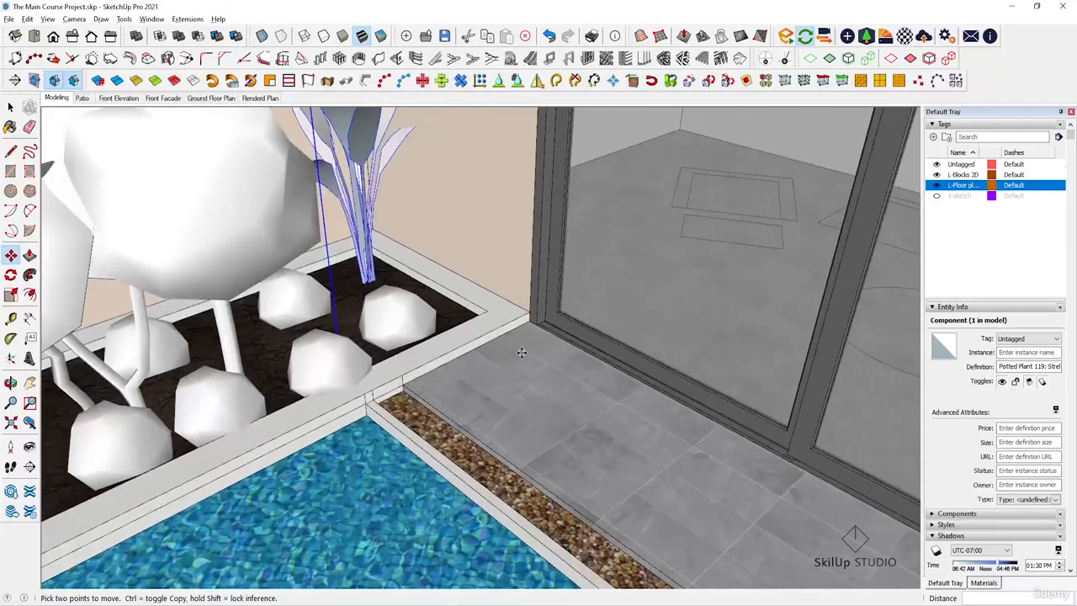
Step: Nudge the Strelitzia about 8.3 cm into place by the wall corner and scale it up uniformly to about 1.05
click(510, 360)
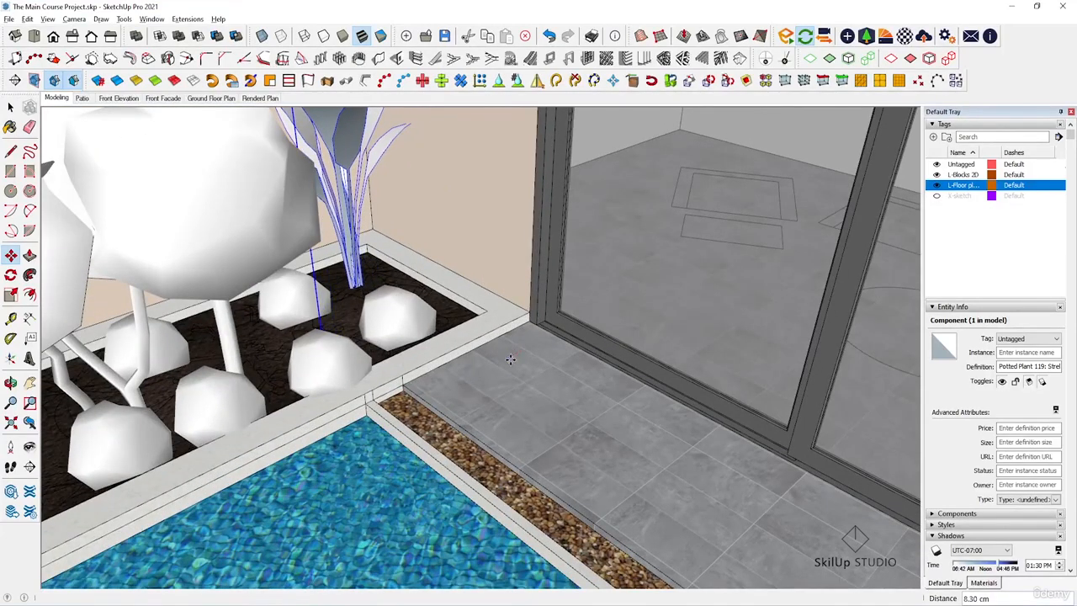
scroll(510, 375, down, 3)
key(s)
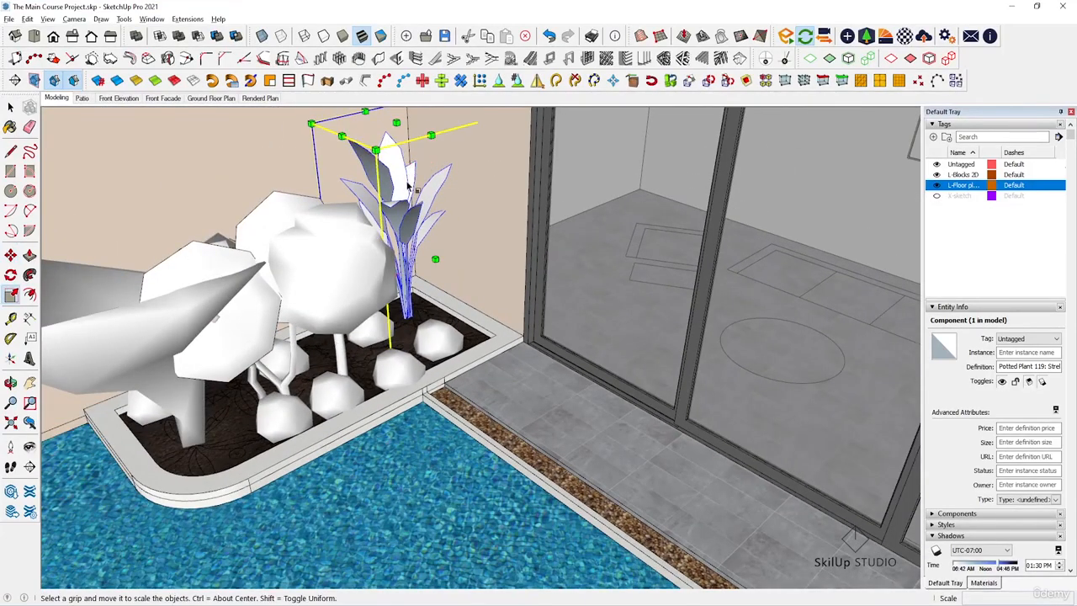
middle_drag(399, 151, 463, 283)
scroll(390, 150, up, 2)
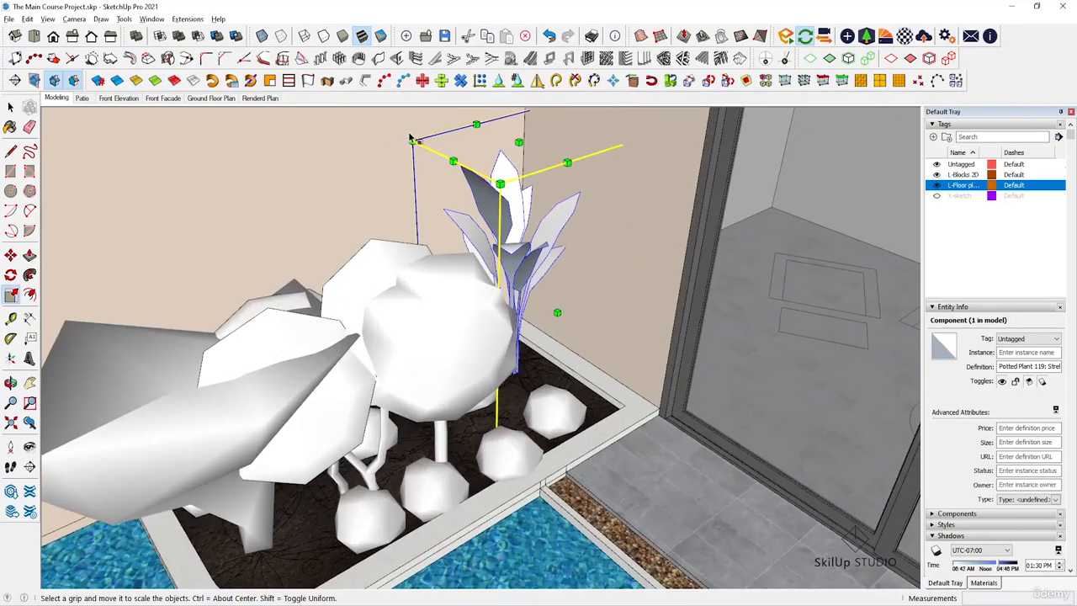
drag(413, 140, 401, 124)
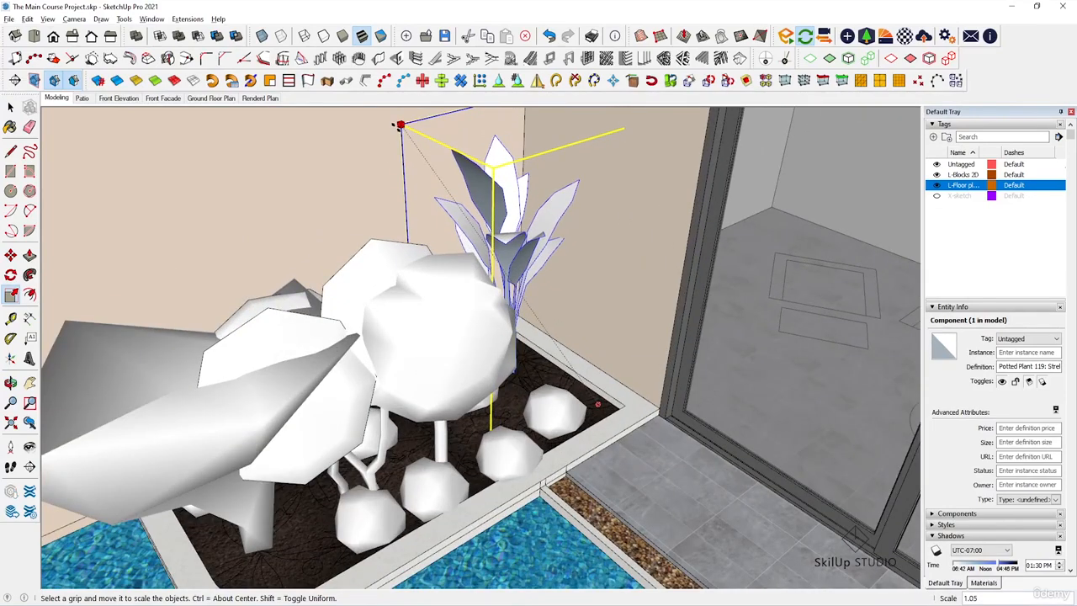
key(space)
middle_drag(454, 194, 479, 238)
scroll(500, 187, down, 1)
scroll(479, 239, up, 1)
click(464, 279)
scroll(464, 279, down, 1)
middle_drag(463, 279, 348, 247)
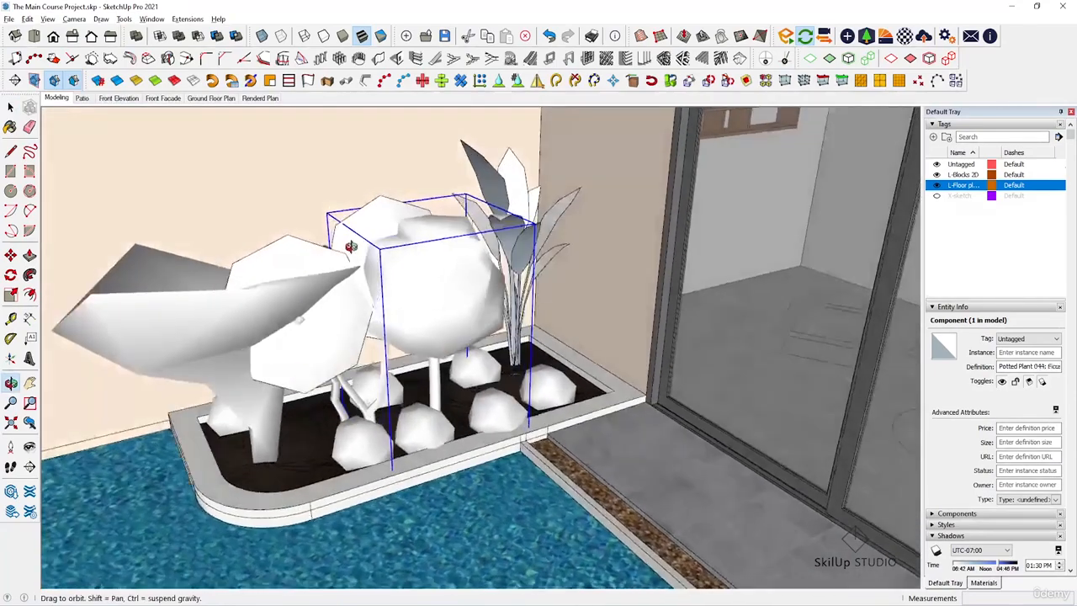
middle_drag(451, 265, 414, 309)
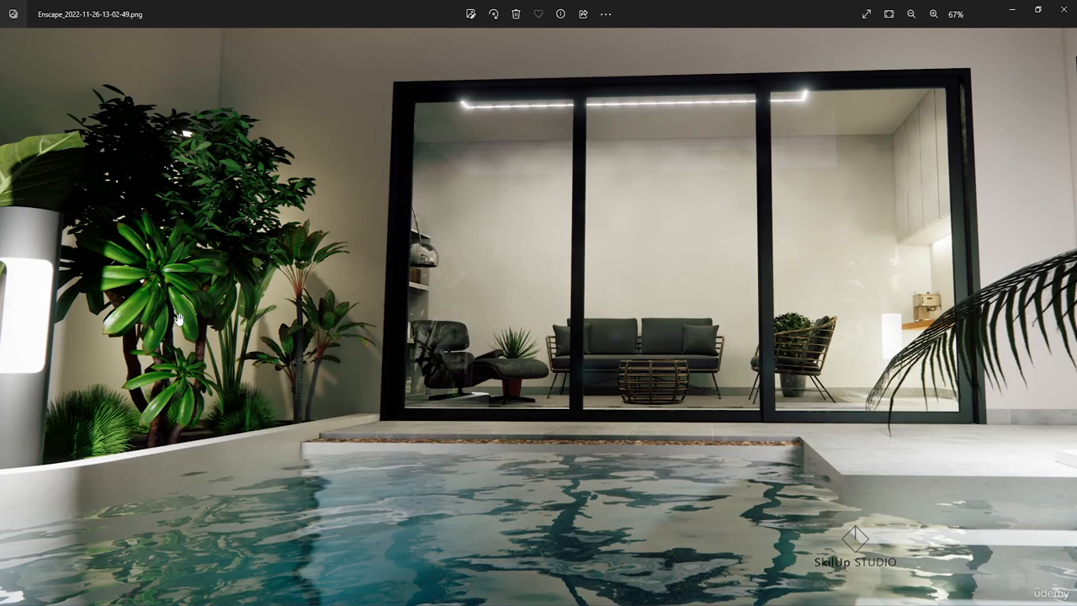
click(1012, 9)
Step: Scale the Potted Plant 016 tree down uniformly to about 0.88
click(329, 329)
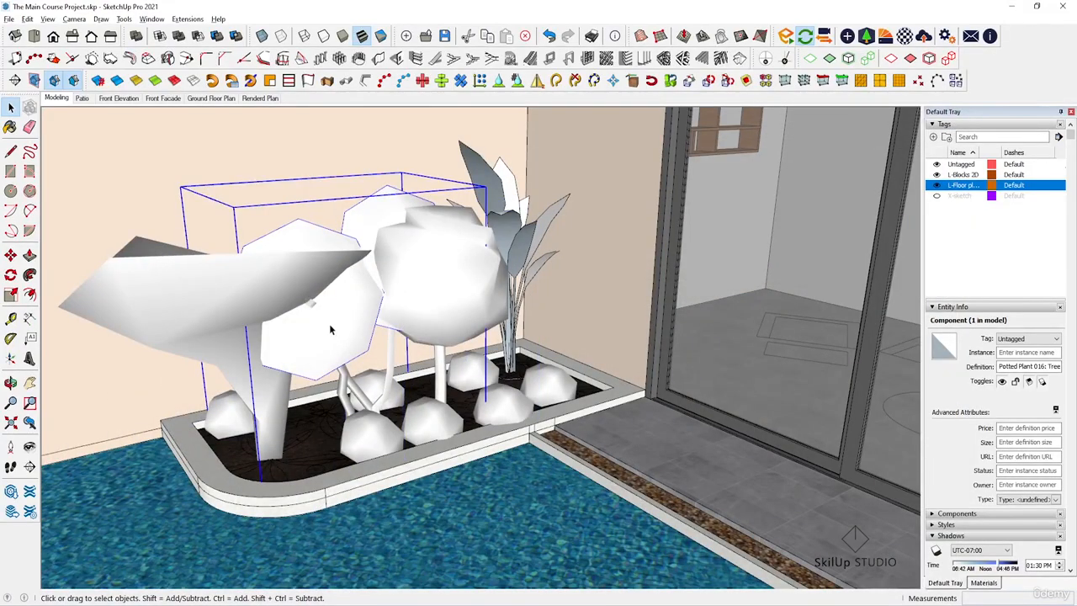
key(s)
drag(401, 173, 402, 237)
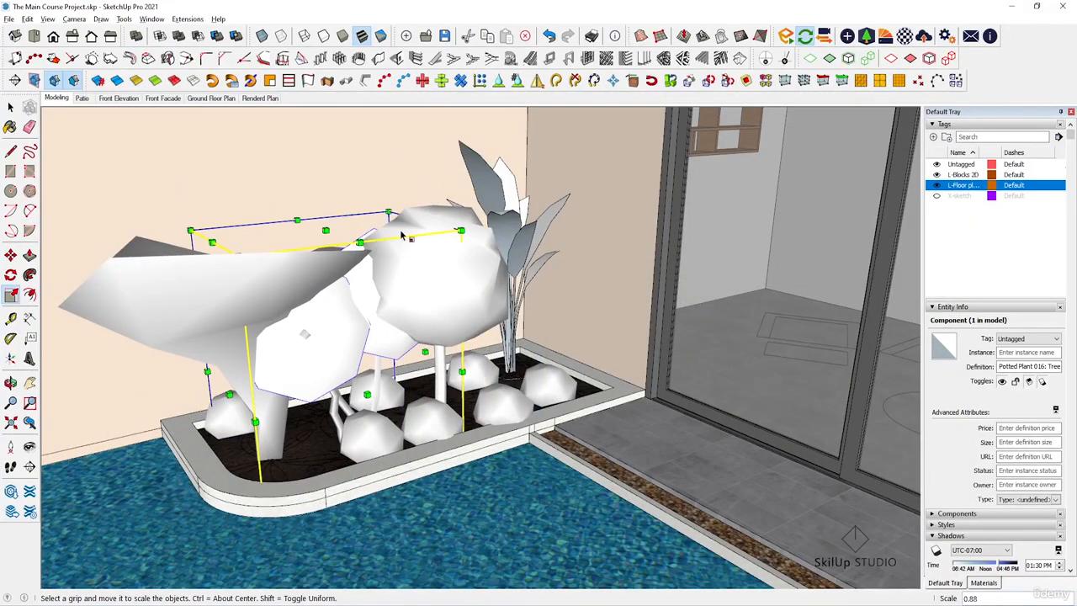
key(space)
Step: Move the Potted Plant 044 Ficus about 28 cm toward the back wall and check the planter in the Enscape render window
click(440, 270)
middle_drag(440, 270, 614, 471)
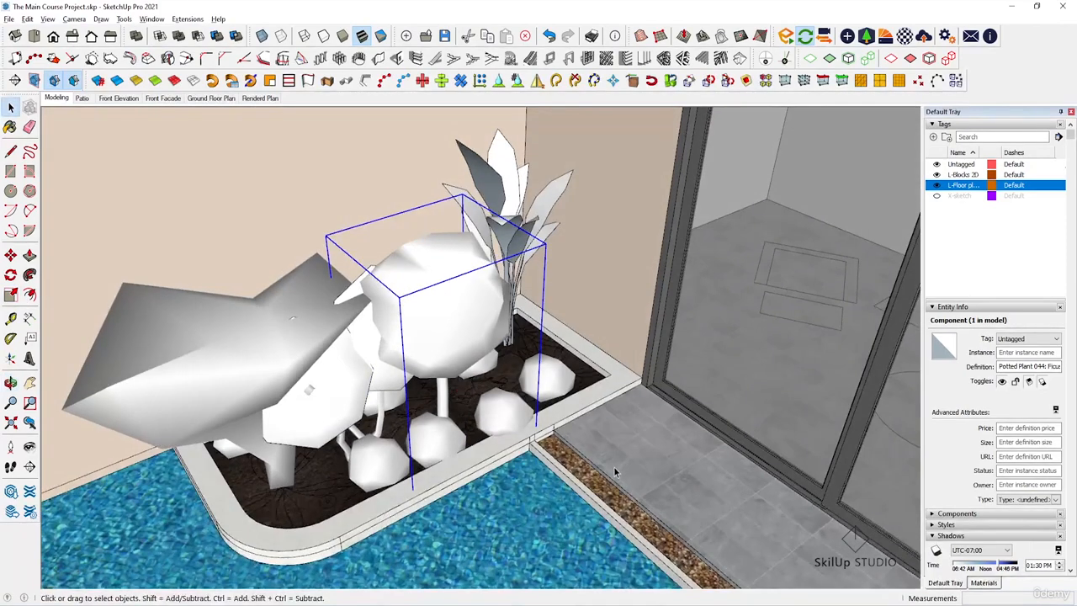
key(m)
click(661, 488)
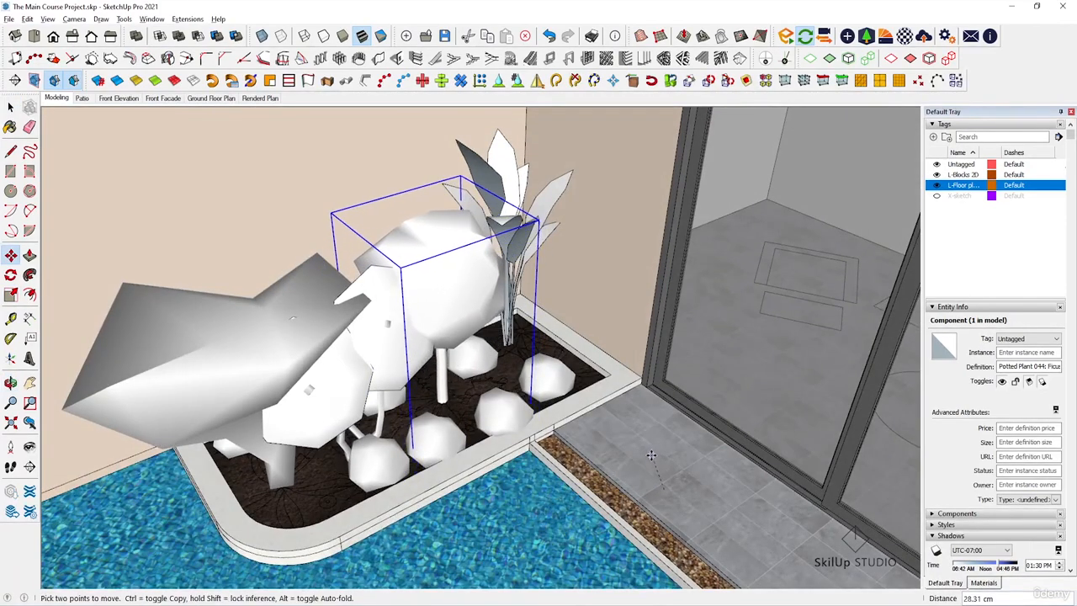
key(Escape)
key(space)
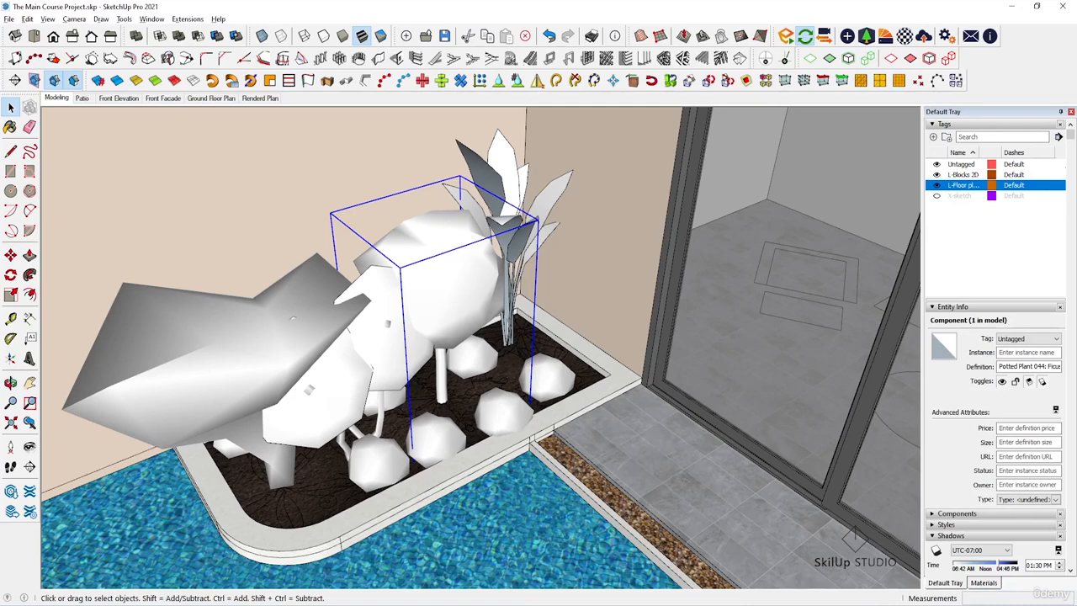
click(428, 562)
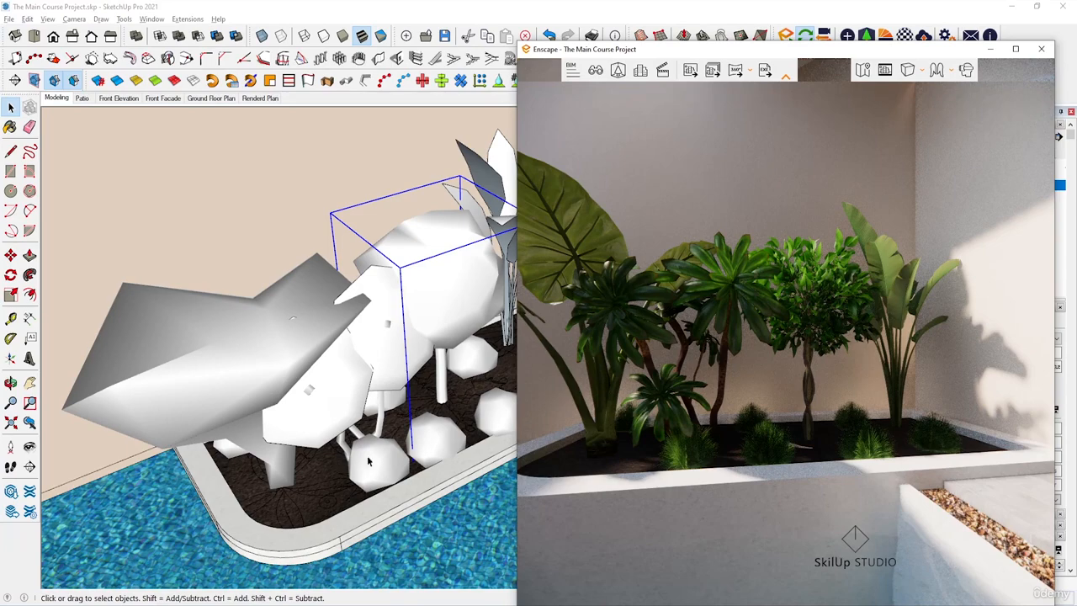
click(432, 11)
Step: Enlarge the Potted Plant 044 Ficus well above its neighbours and sink its pot back into the soil
scroll(440, 264, up, 3)
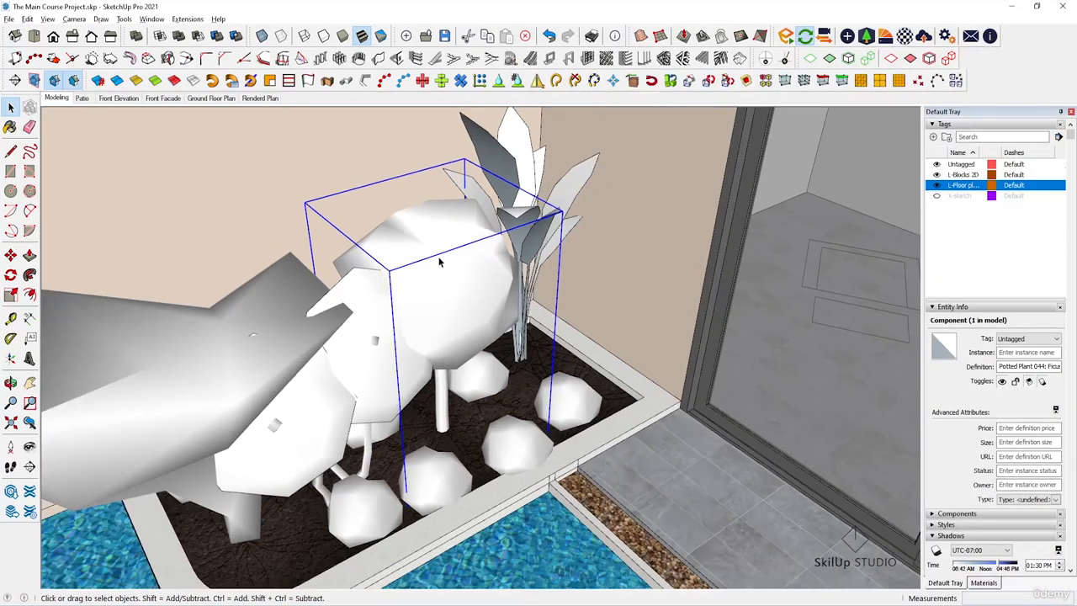
key(s)
drag(303, 203, 245, 125)
drag(566, 144, 589, 115)
key(space)
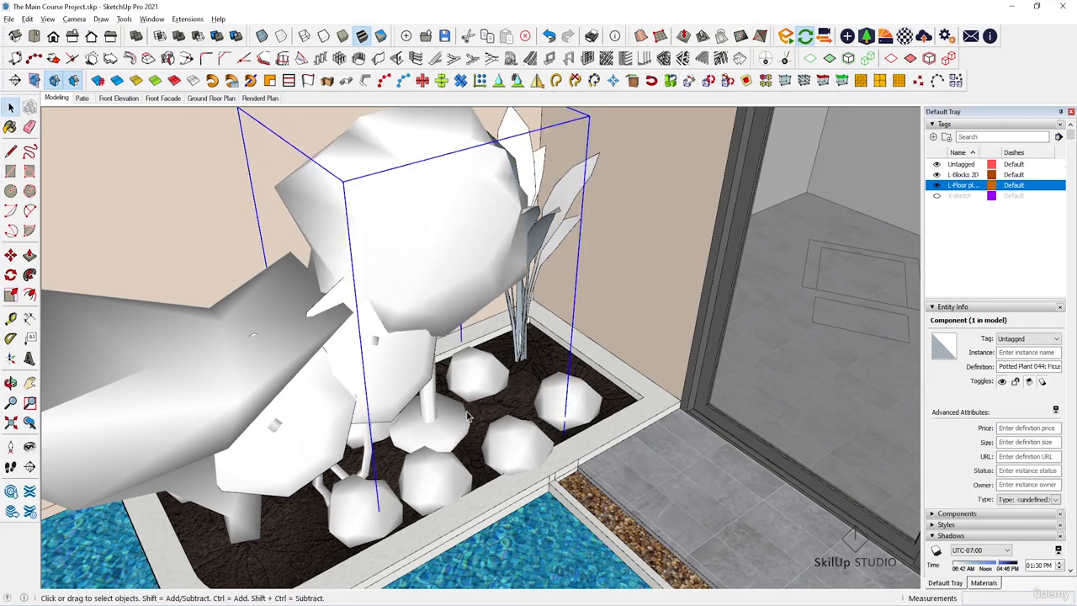
key(m)
scroll(678, 245, up, 3)
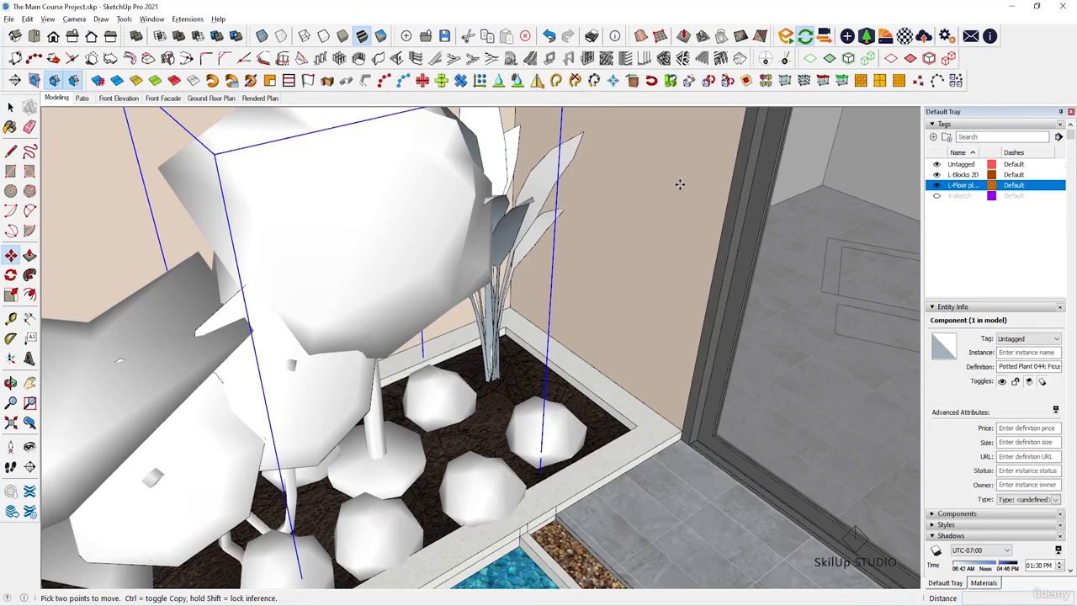
click(679, 184)
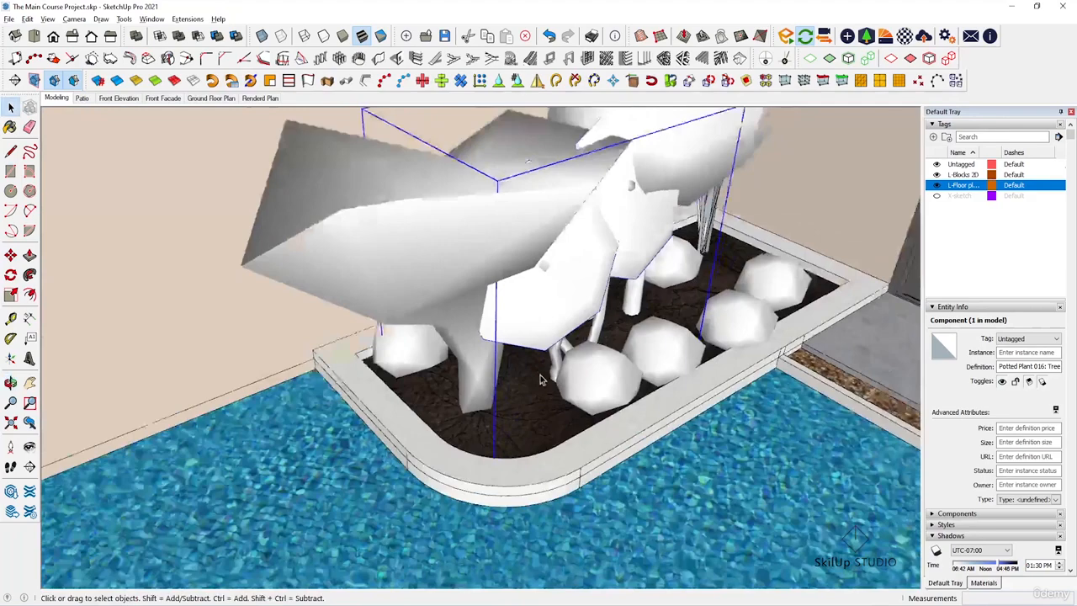
Step: Move the Potted Plant 016 tree about 8 cm toward the planter's pool-side edge
scroll(831, 359, up, 3)
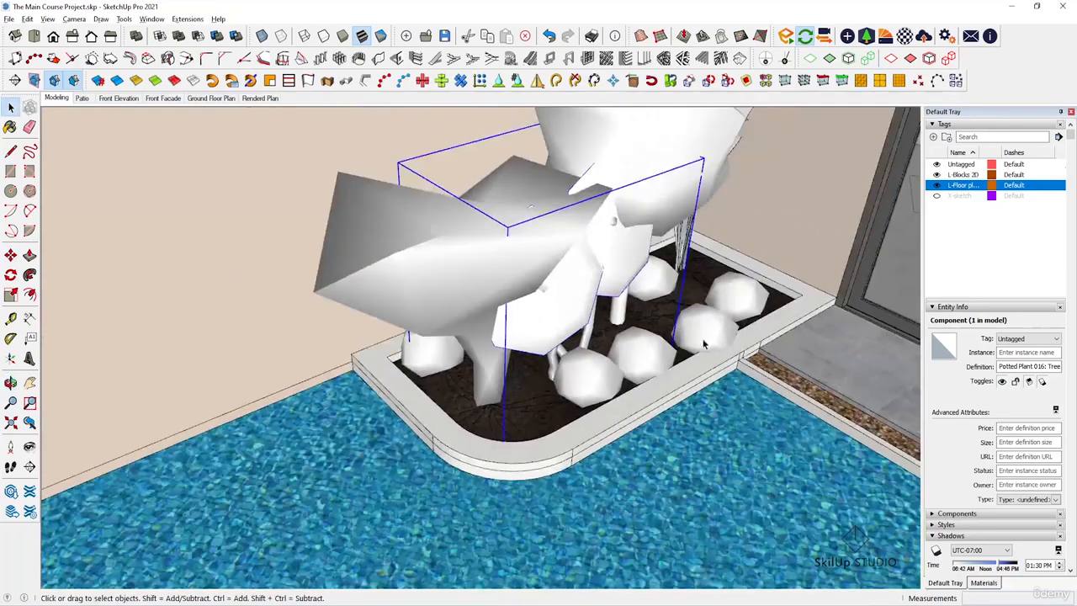
scroll(851, 372, up, 2)
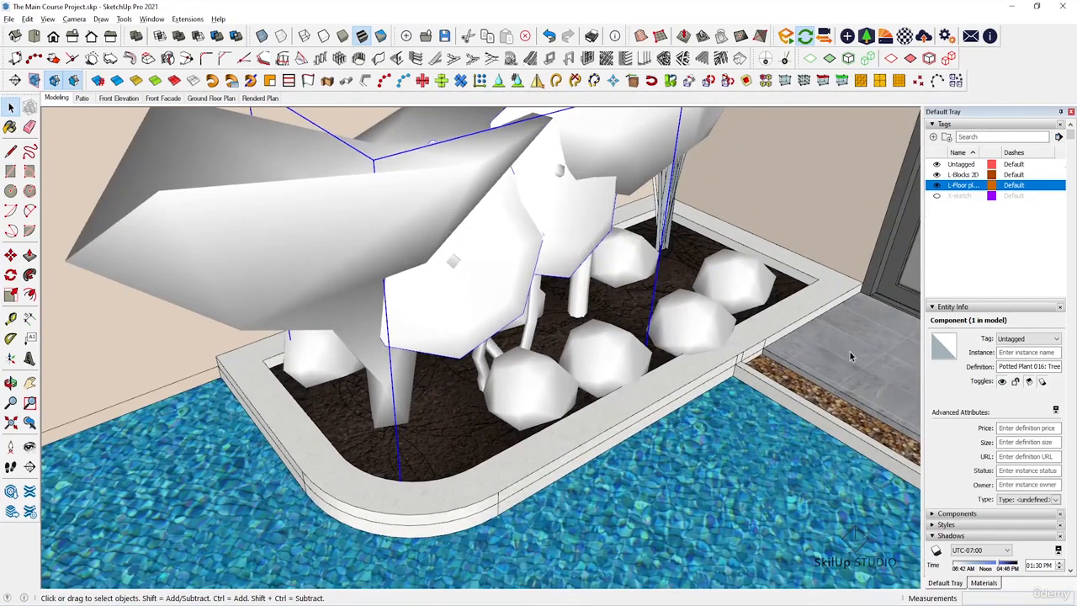
key(m)
click(839, 337)
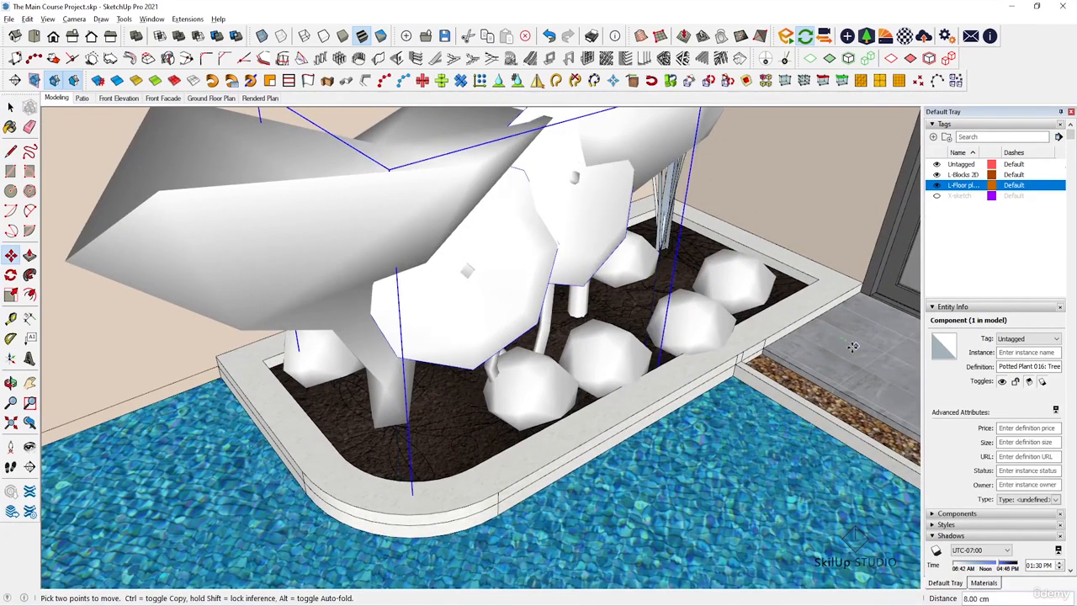
Step: Shift the Festuca bush in front of the Potted Plant 016 stems along the pool-side edge, close against the neighbouring bush
click(517, 395)
scroll(505, 378, up, 4)
key(m)
click(697, 383)
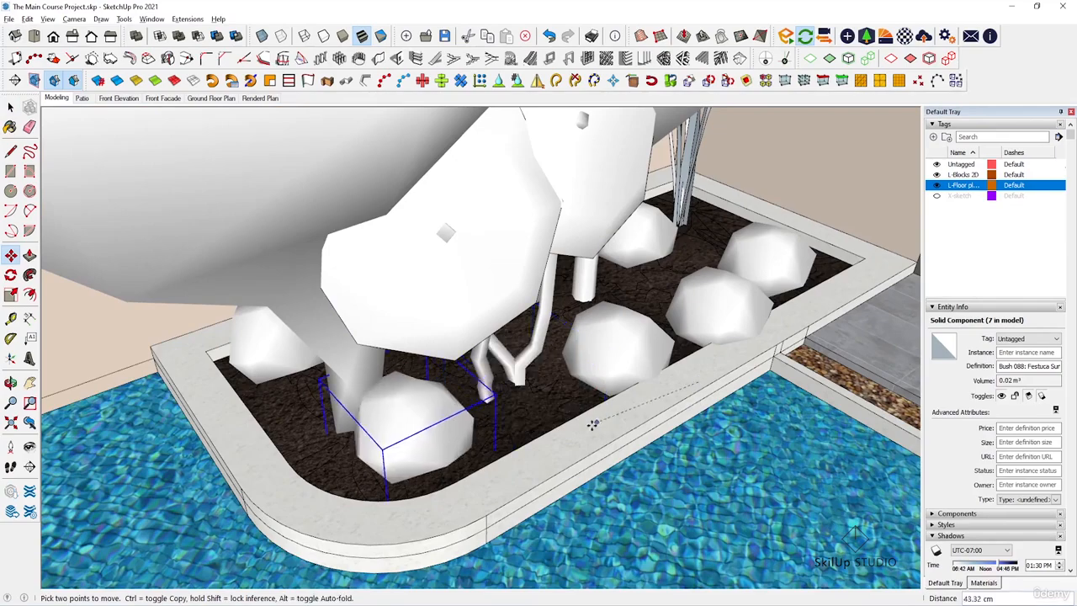
click(718, 375)
scroll(620, 409, up, 2)
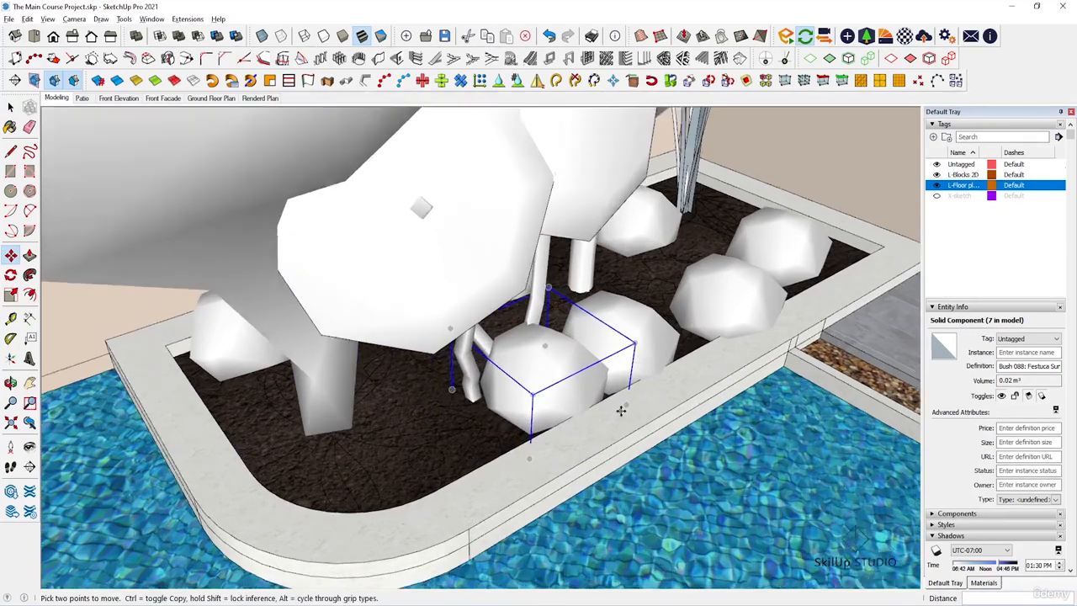
click(621, 409)
click(611, 420)
scroll(611, 421, down, 3)
middle_drag(611, 421, 652, 292)
key(space)
scroll(652, 292, down, 2)
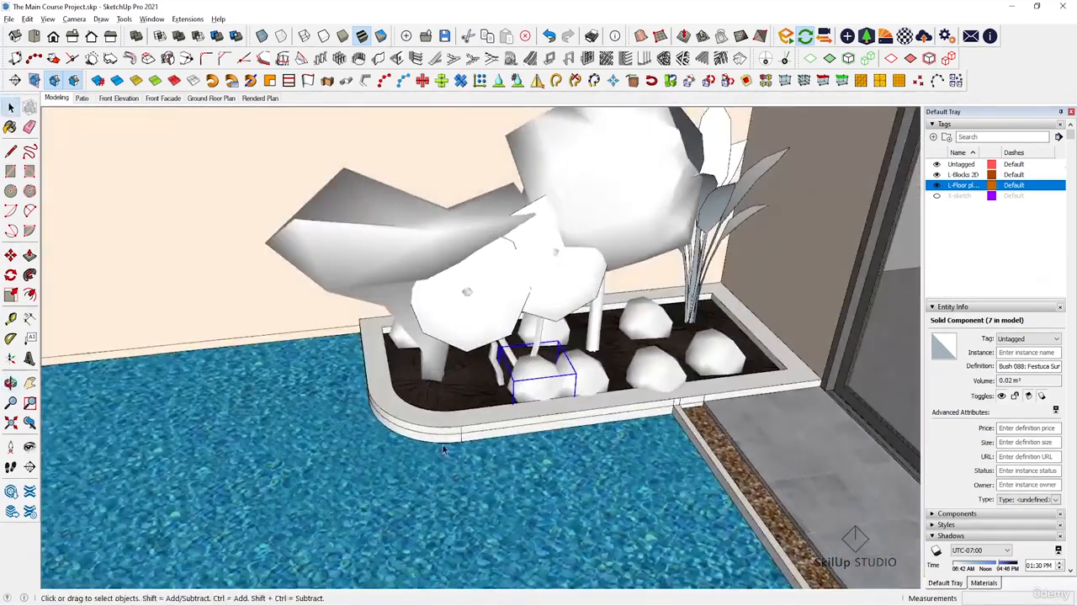
Step: Move the Festuca bush at the planter's glass-door corner along the pool-side edge so it overlaps the adjacent front bush
scroll(720, 395, up, 2)
middle_drag(720, 395, 716, 389)
scroll(716, 390, up, 3)
middle_drag(724, 345, 740, 404)
click(661, 362)
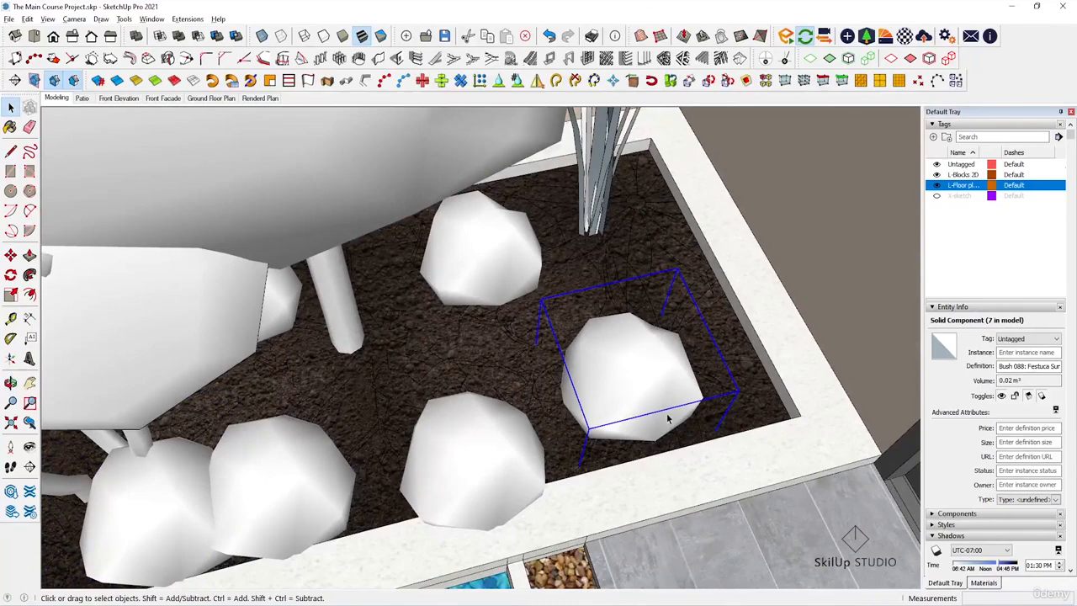
key(m)
click(796, 452)
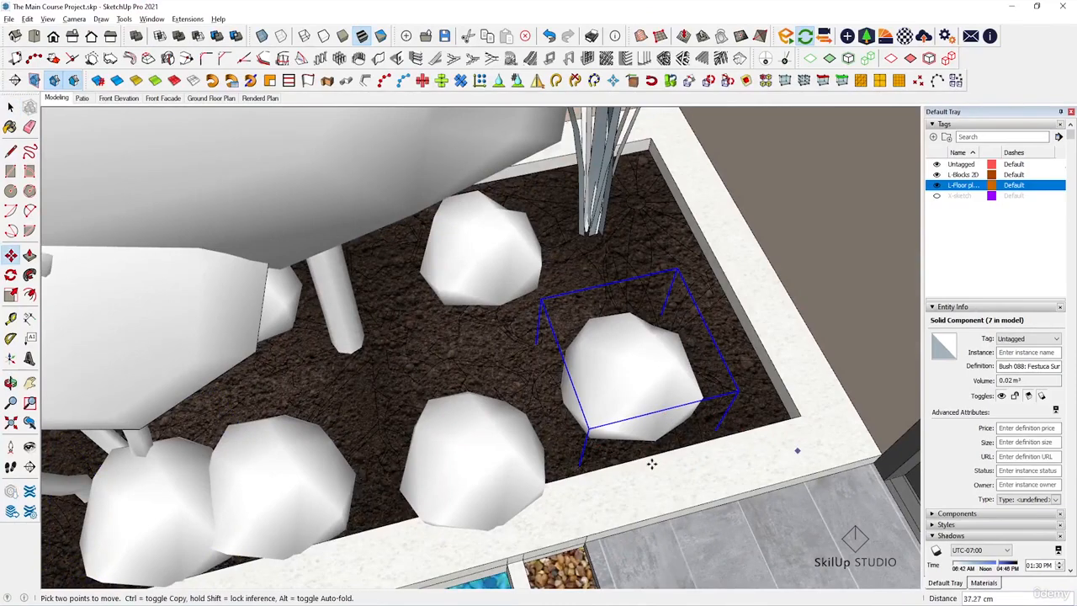
click(610, 476)
scroll(683, 340, up, 2)
middle_drag(678, 372, 700, 379)
scroll(701, 379, down, 2)
key(space)
Step: Pick Potted Plant 093 from the Enscape Asset Library and place it in the cleared soil in front of the Strelitzia
key(ctrl+t)
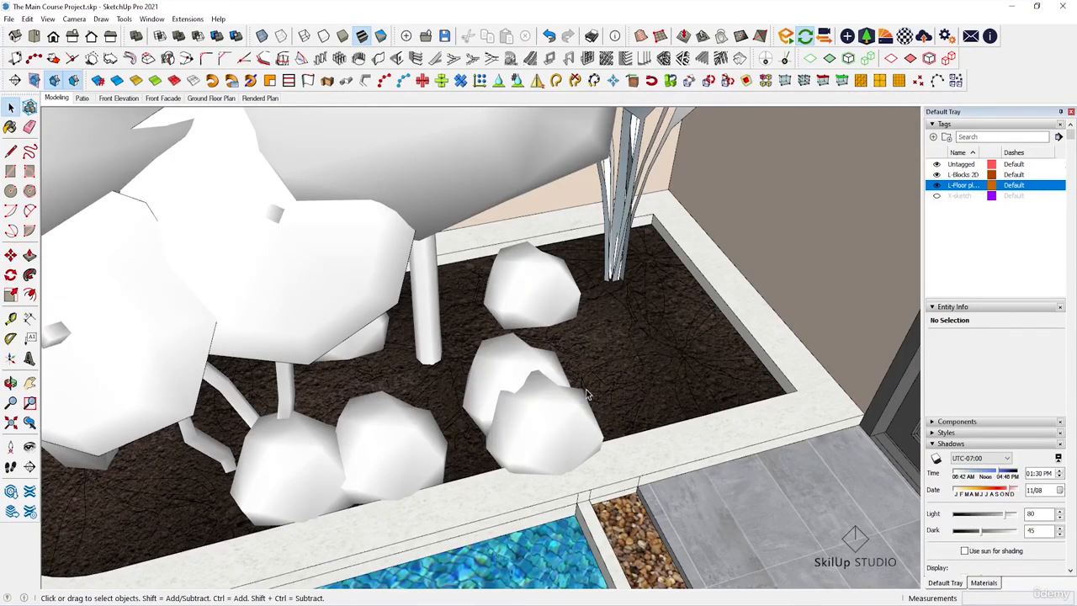
click(348, 565)
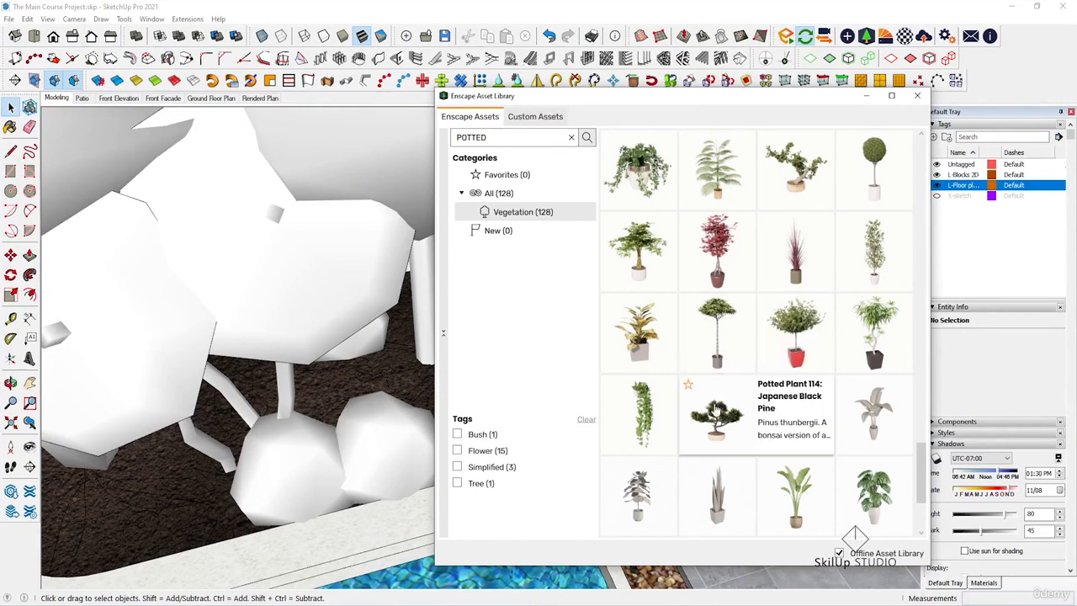
scroll(736, 384, up, 2)
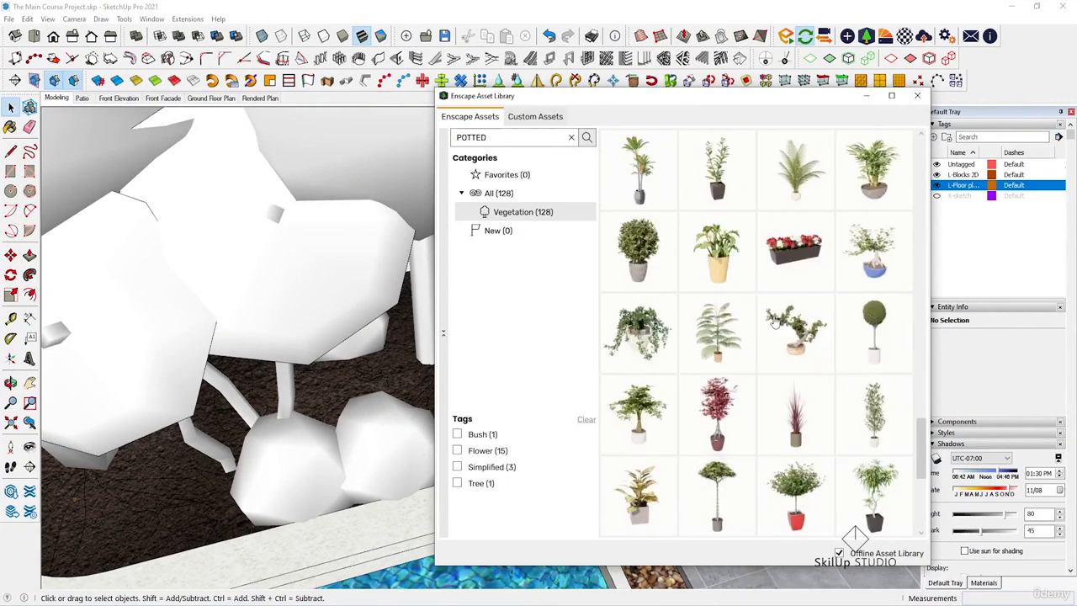
scroll(799, 231, up, 1)
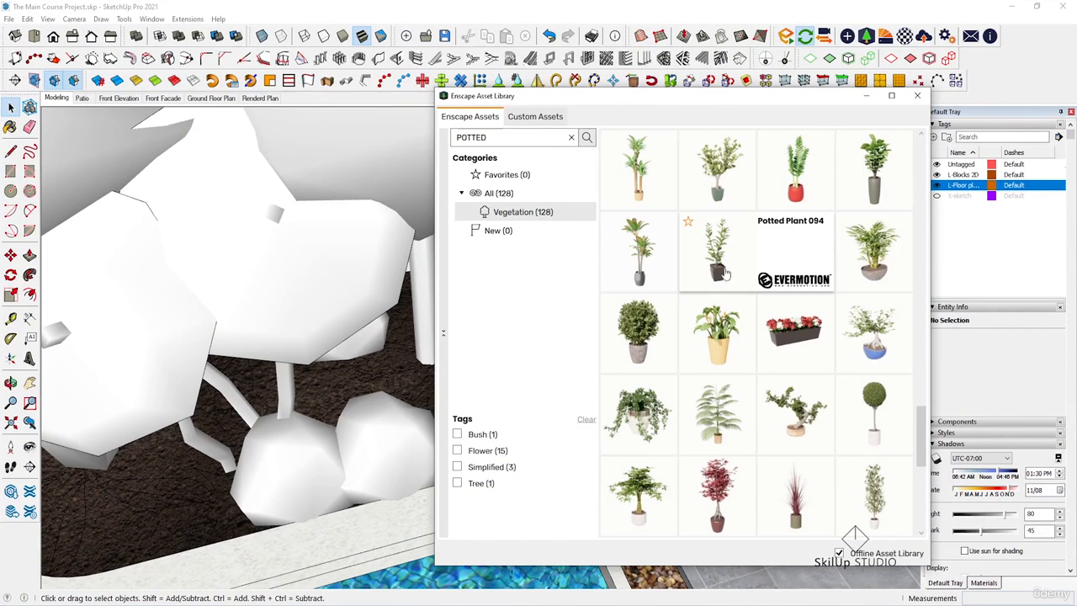
click(639, 256)
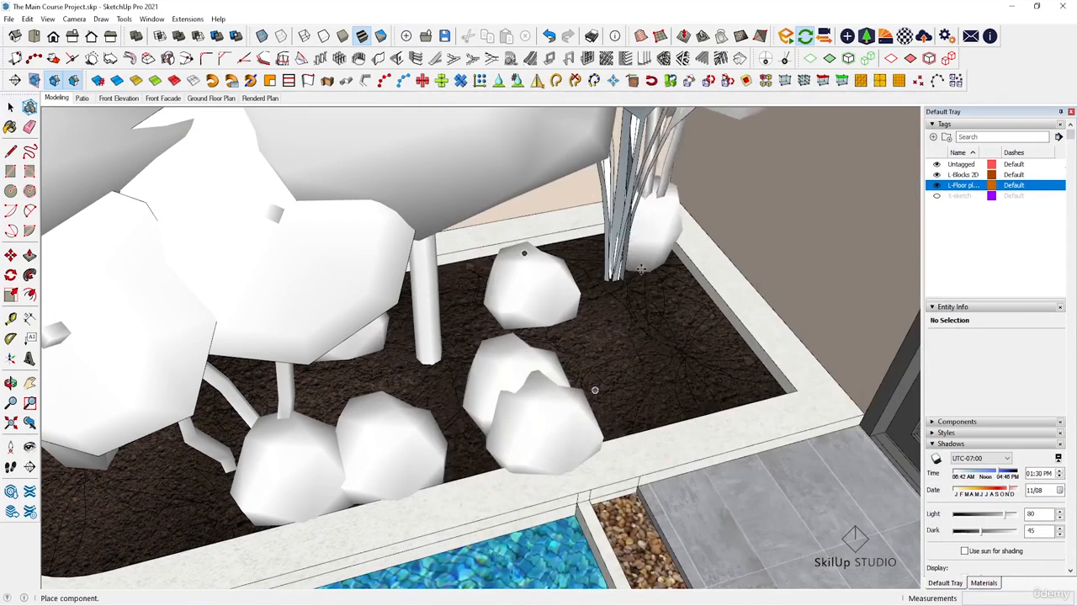
scroll(665, 358, up, 3)
click(870, 98)
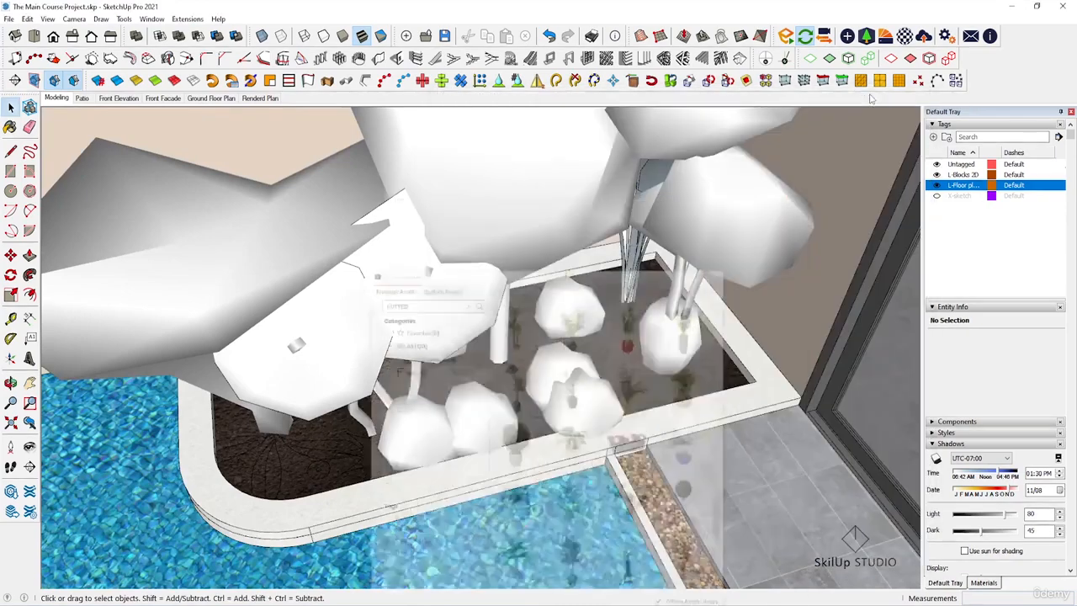
Step: Sink Potted Plant 093 by 30.5 cm so its pot is buried in the soil
click(662, 348)
middle_drag(671, 307, 769, 260)
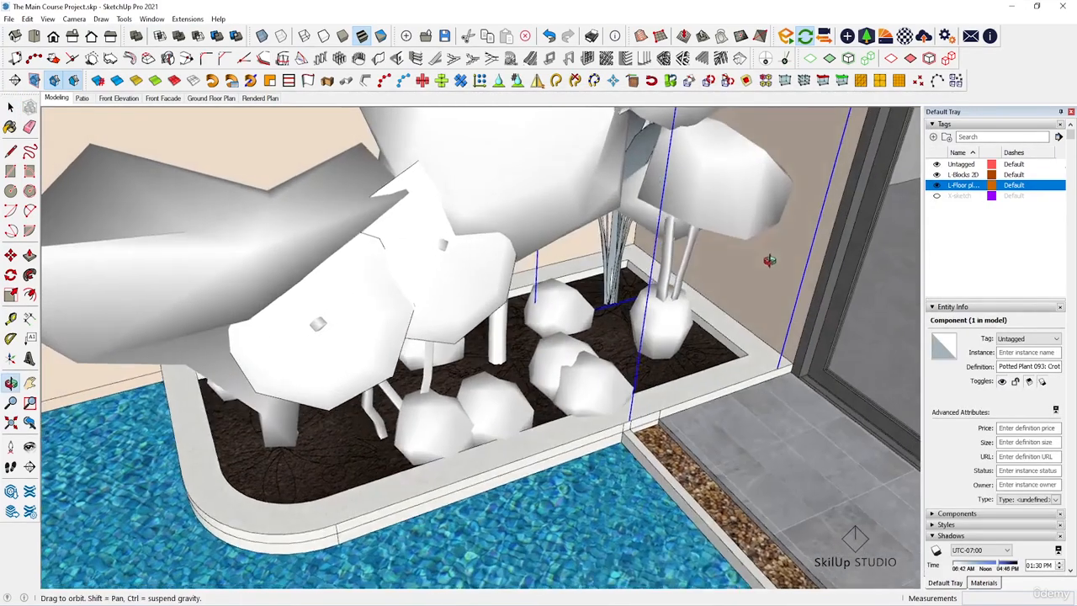
scroll(754, 204, up, 1)
middle_drag(754, 205, 804, 205)
key(m)
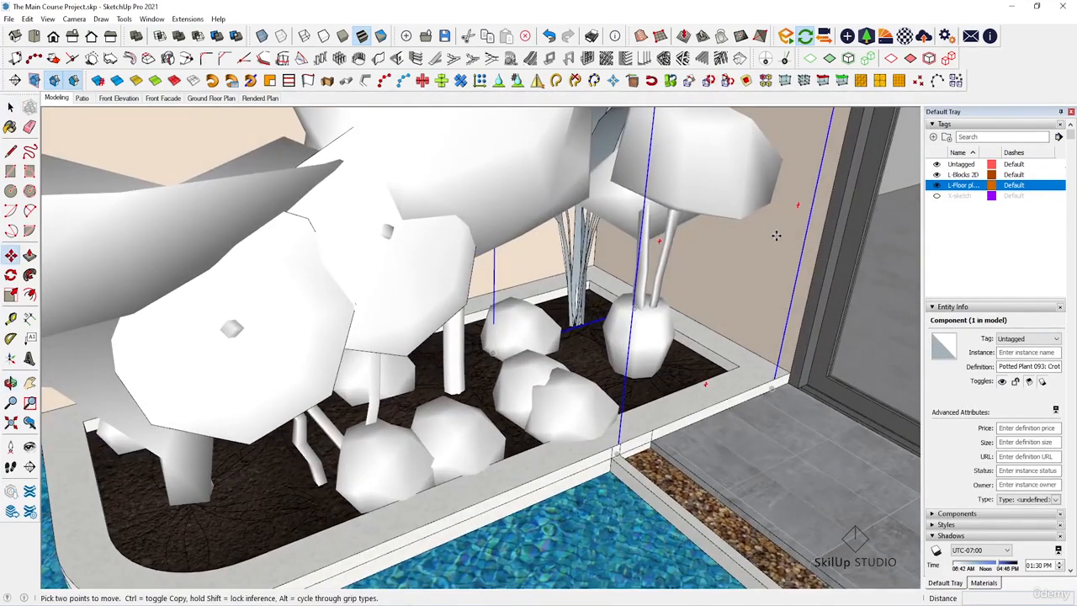
click(775, 235)
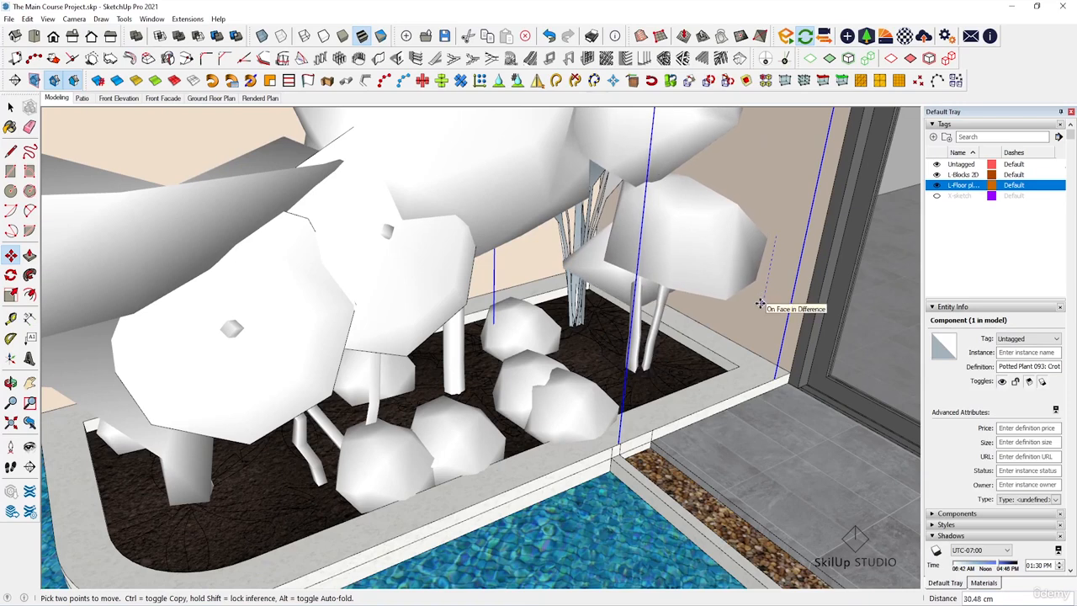
text(30.5)
key(Return)
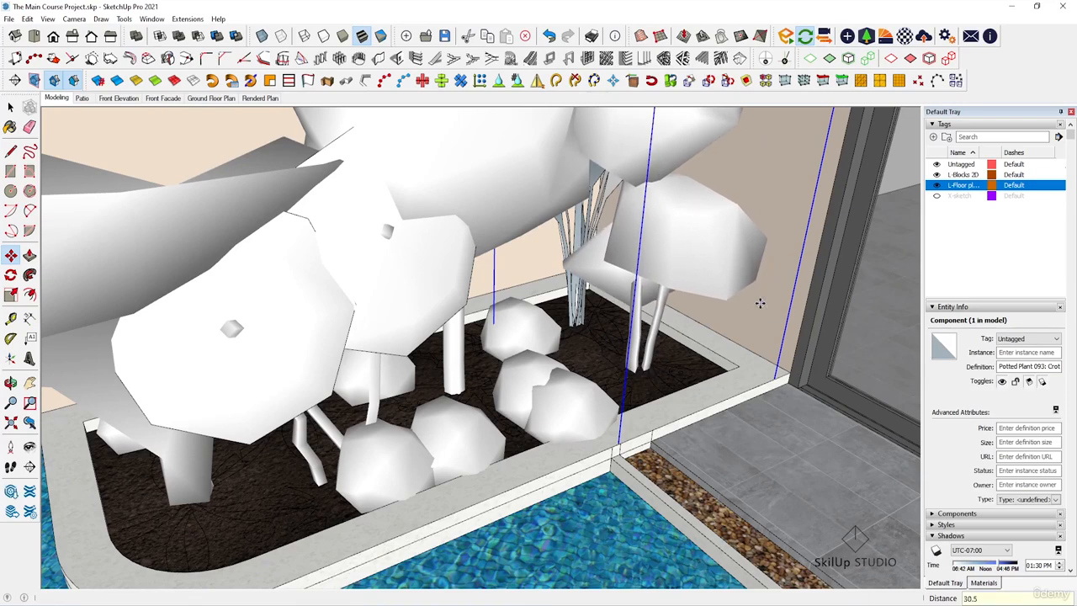
key(space)
Step: Scale Potted Plant 093 up slightly and uniformly from one corner
click(765, 310)
middle_drag(765, 310, 738, 182)
click(665, 274)
key(s)
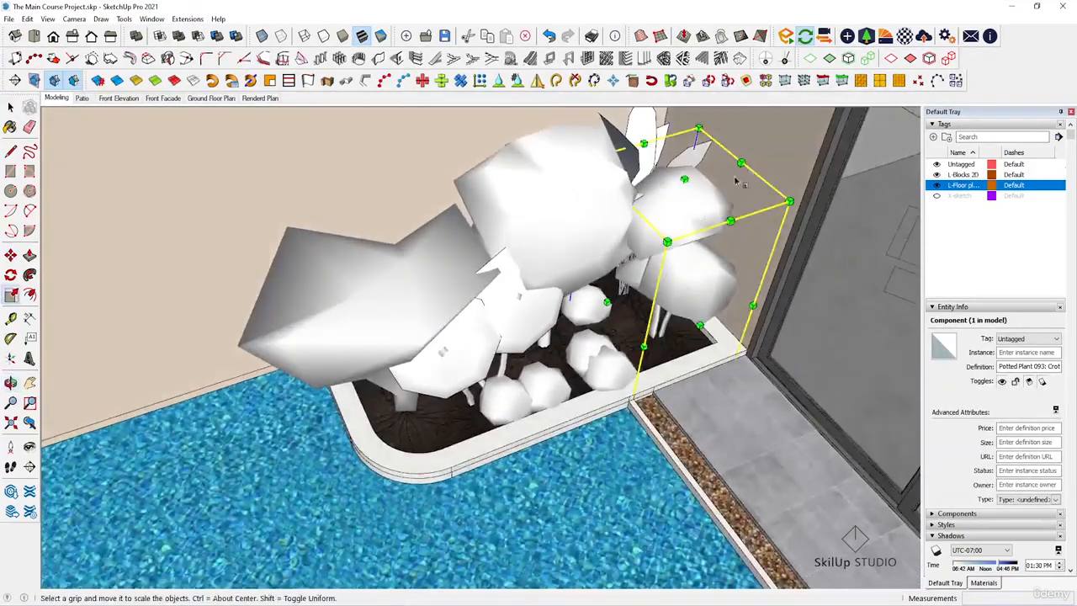
mouse_move(789, 200)
mouse_down()
mouse_move(807, 190)
mouse_move(794, 202)
mouse_up()
key(space)
middle_drag(794, 202, 764, 184)
Step: Sink the enlarged Potted Plant 093 by 5 cm so its pot is buried in the soil
key(m)
scroll(751, 202, up, 1)
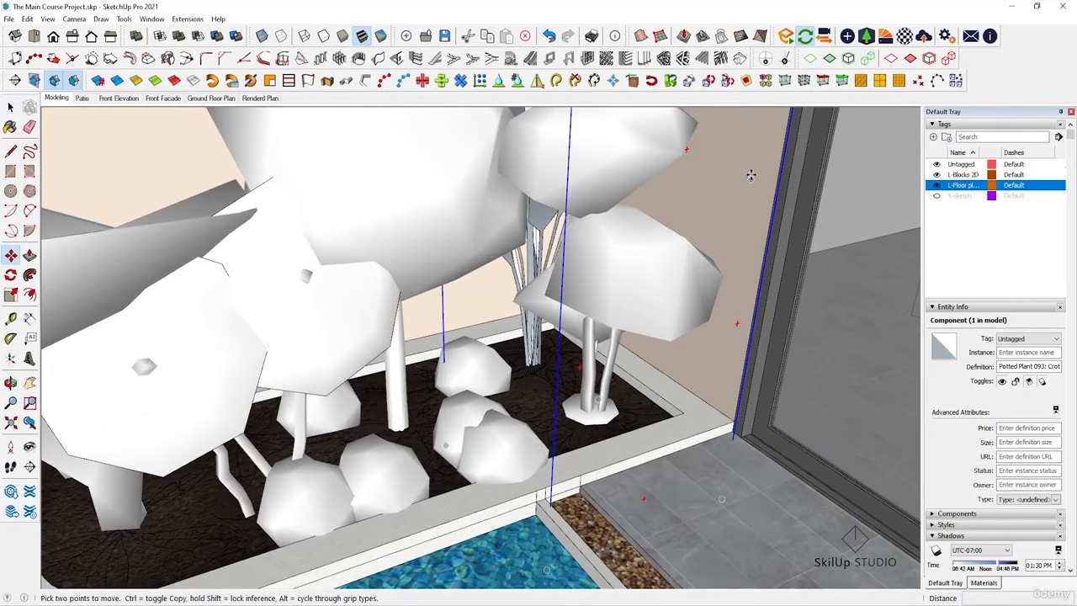
click(749, 173)
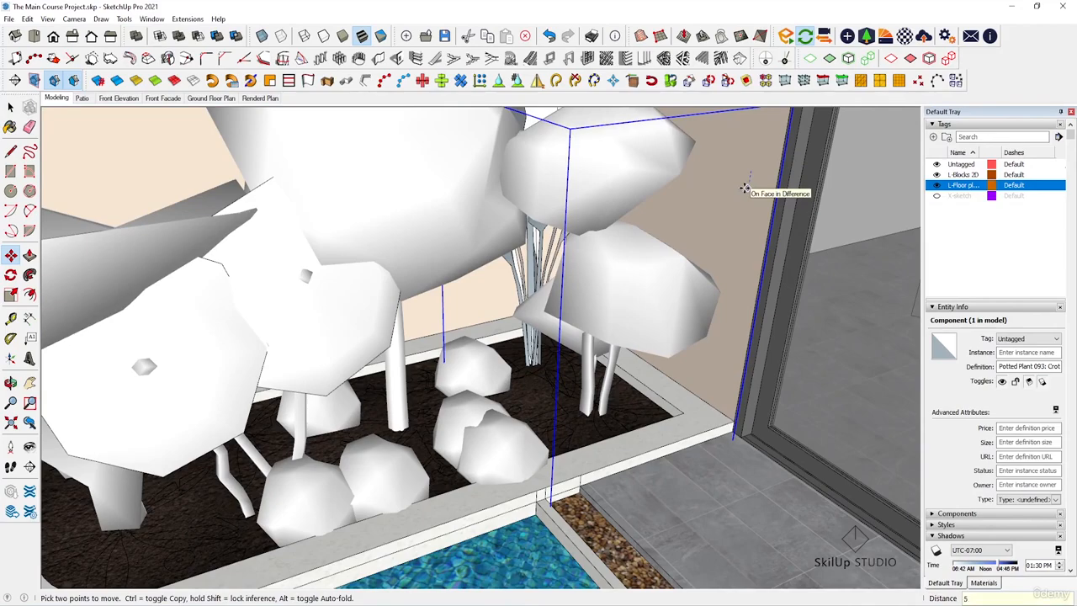
key(Return)
key(space)
click(746, 191)
Step: Scale the Potted Plant 044 ficus up slightly and uniformly from an upper corner
scroll(762, 200, down, 2)
middle_drag(741, 204, 501, 216)
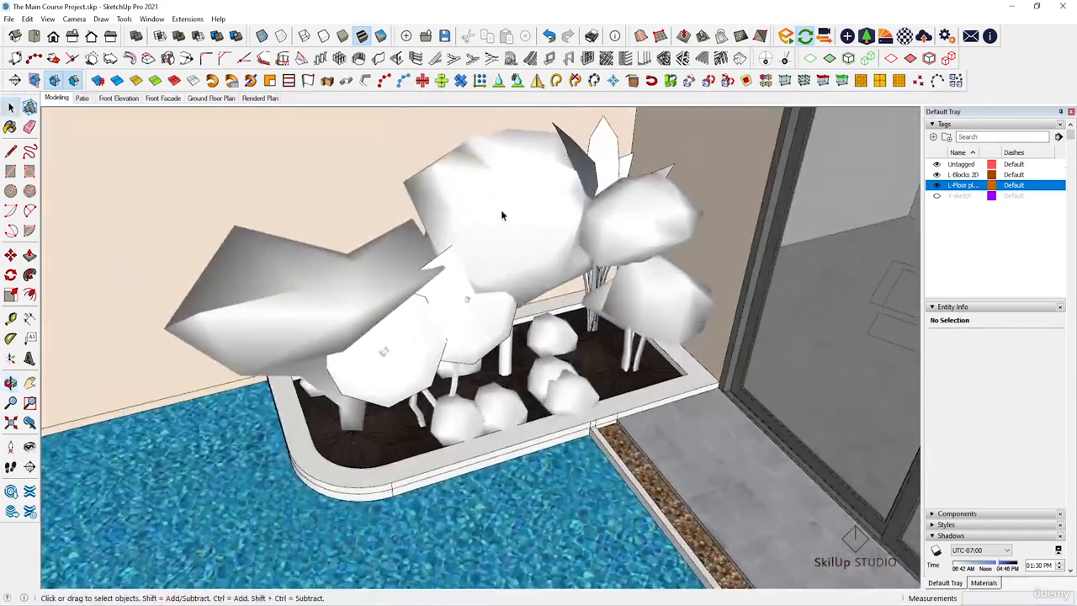
click(500, 217)
scroll(499, 227, down, 1)
key(s)
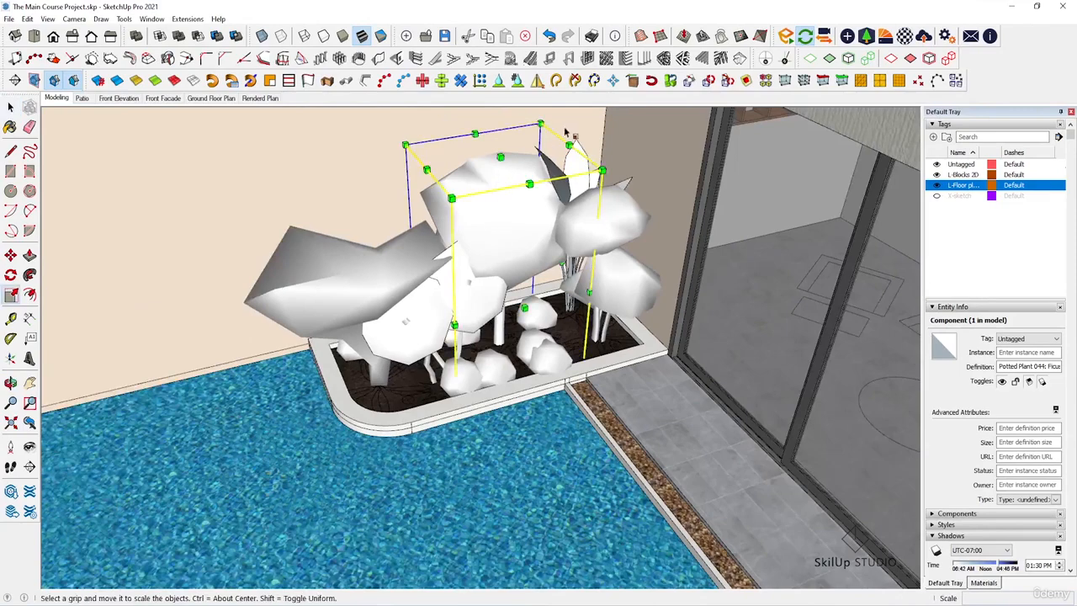
drag(541, 123, 546, 111)
key(space)
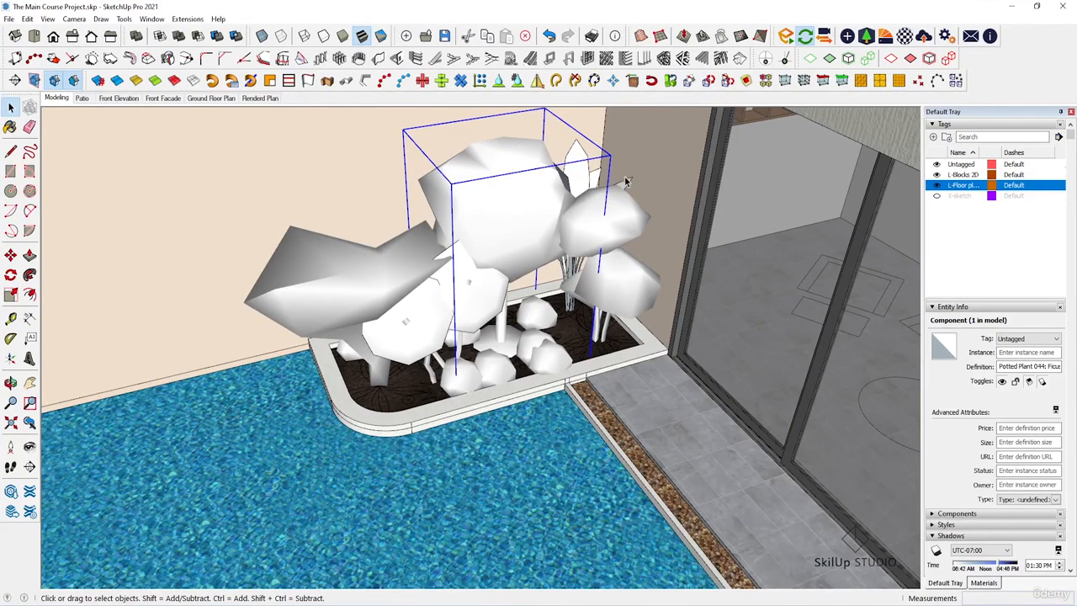
Step: Sink Potted Plant 044 by 4 cm into the planter soil
key(m)
scroll(663, 160, up, 1)
click(676, 149)
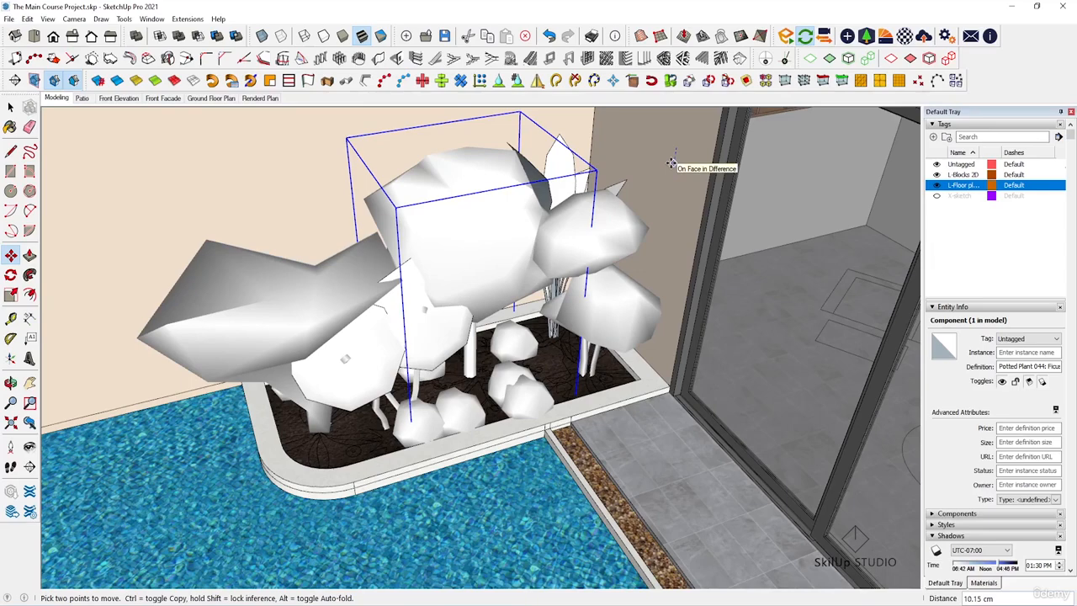
text(5)
key(Return)
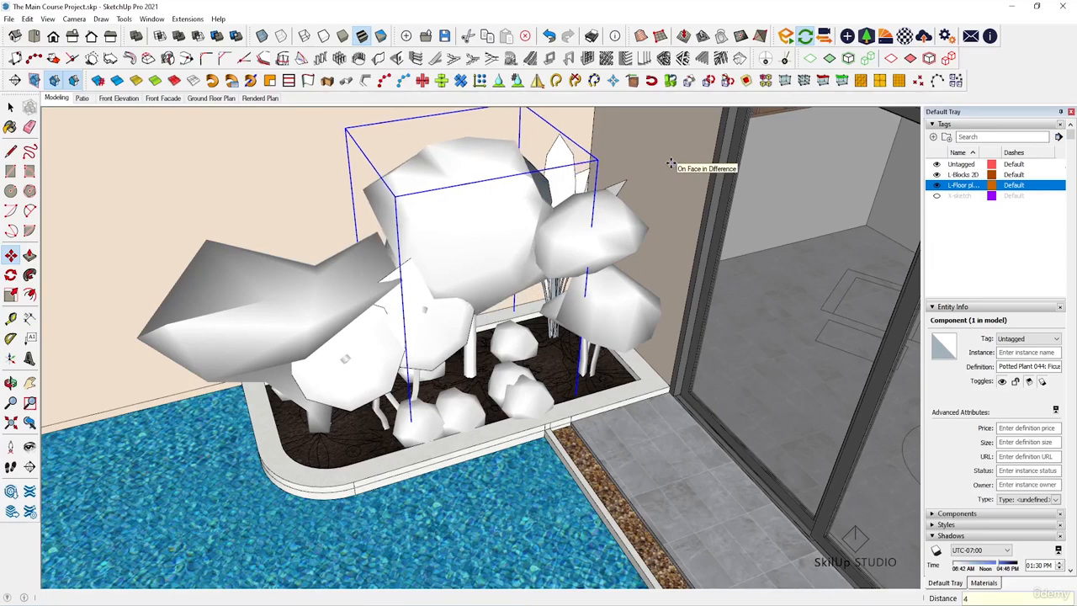
key(space)
click(684, 183)
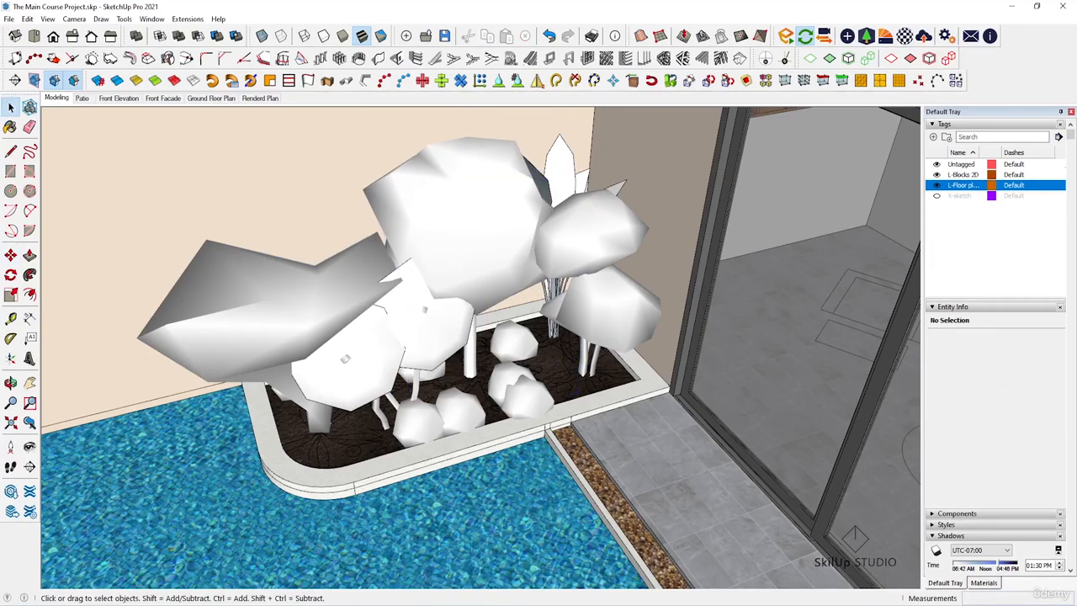
Step: Switch to the Enscape render window and examine the plants' proportions from further back
mouse_move(263, 603)
click(414, 573)
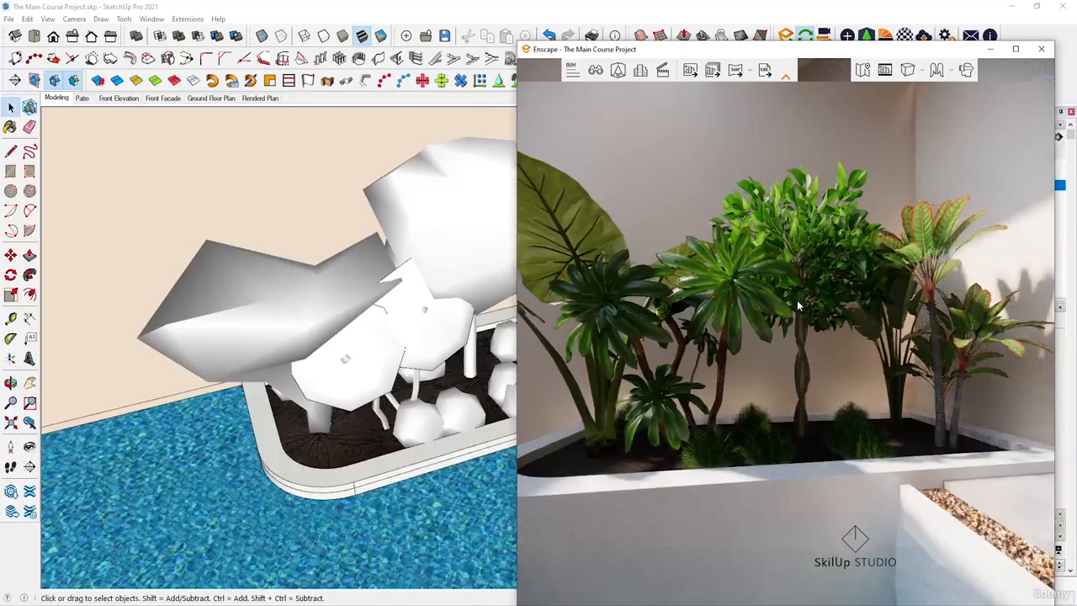
scroll(739, 314, down, 3)
right_drag(739, 315, 636, 395)
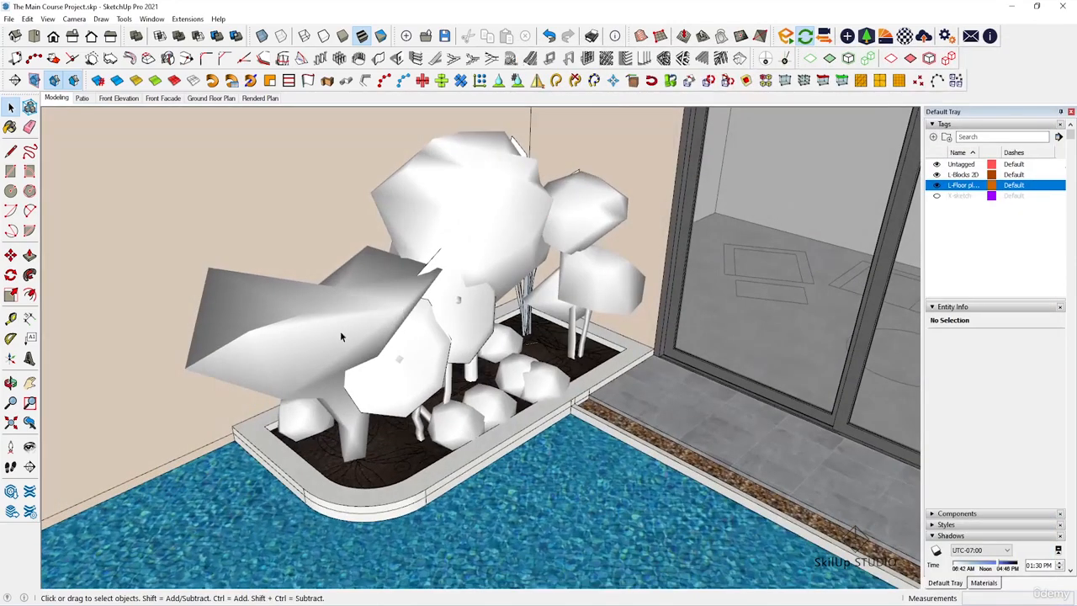
Step: Scale the large-leaved plant at the rounded end of the planter down slightly and uniformly
click(335, 333)
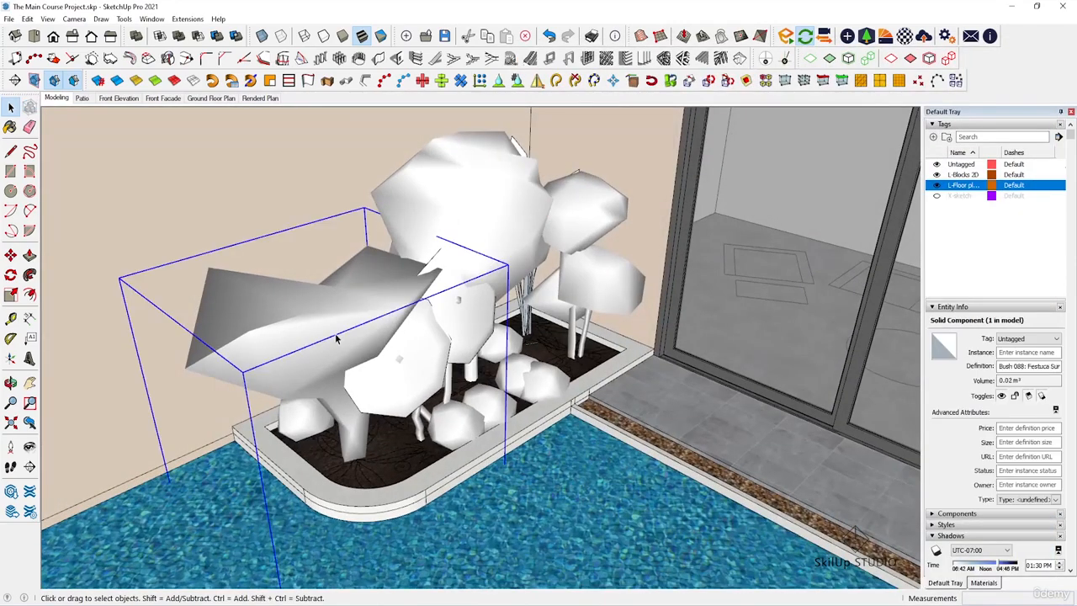
key(s)
drag(114, 275, 143, 291)
key(space)
Step: Enlarge Potted Plant 044 uniformly and sink it by 3 cm so its pot stays buried
click(488, 234)
key(s)
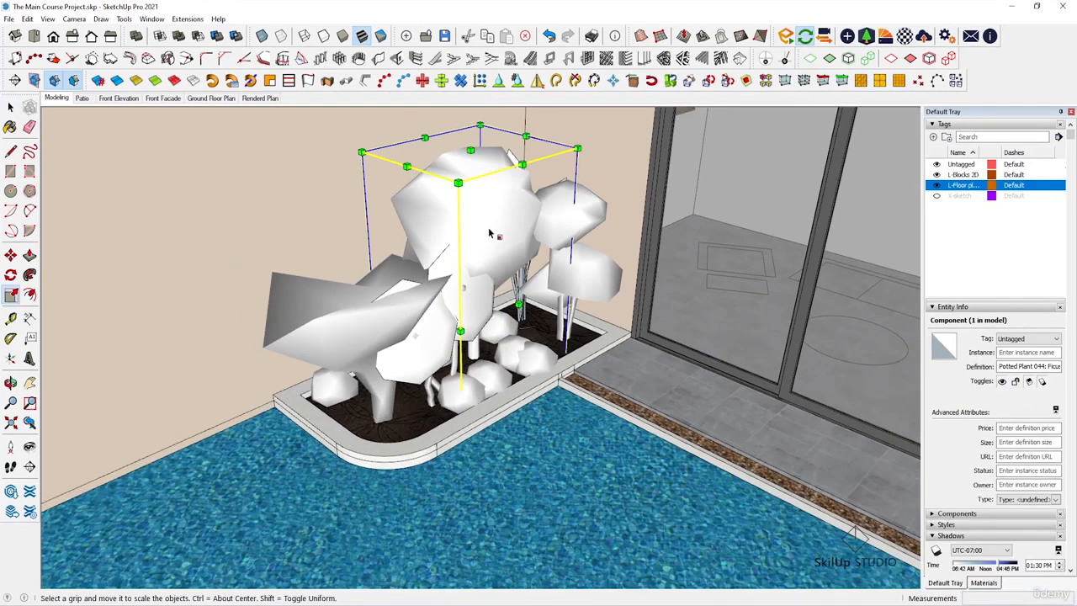
drag(362, 152, 335, 115)
key(space)
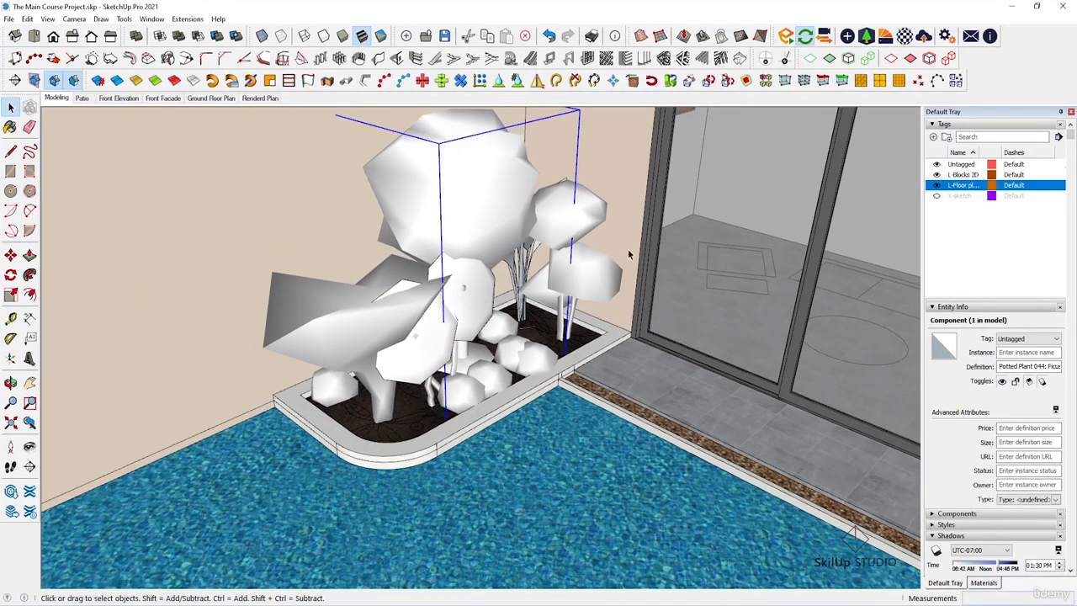
key(m)
click(623, 165)
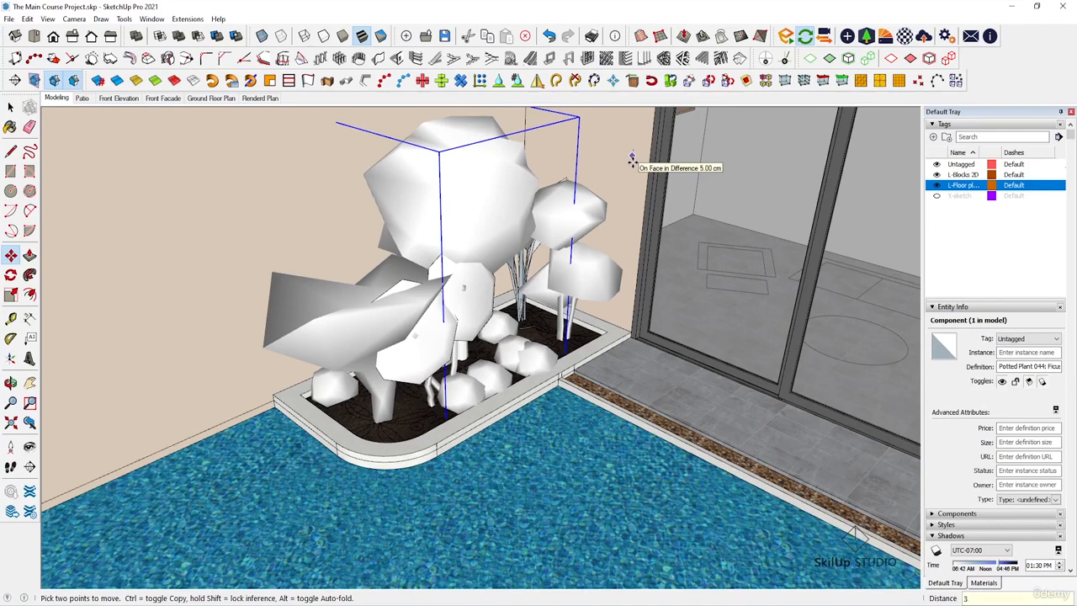
key(Return)
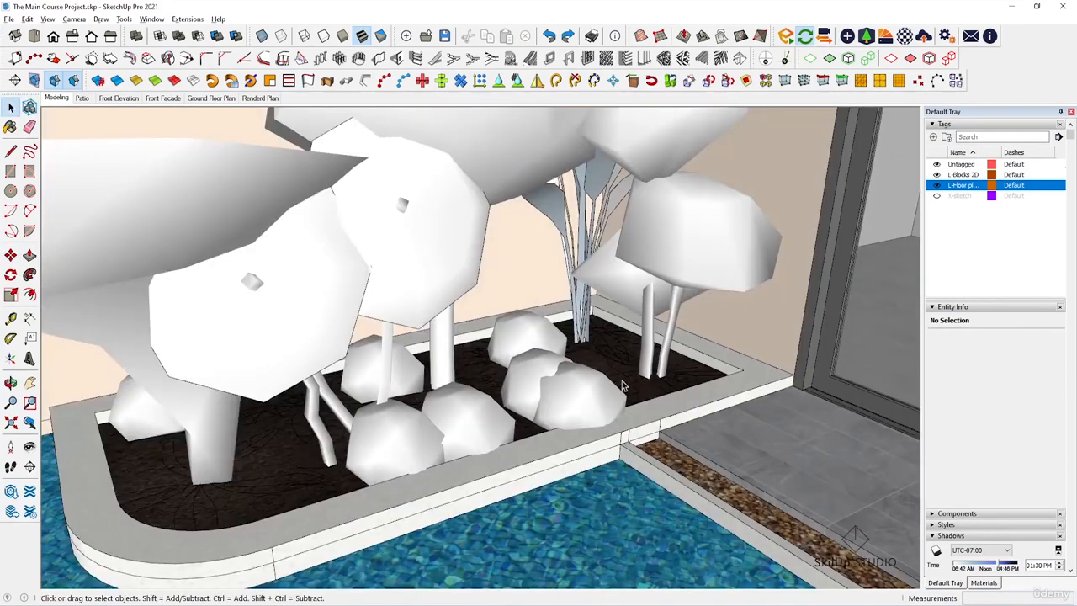
Step: Delete the front one of the two overlapping Festuca bushes near the planter's glass-door end
scroll(620, 385, down, 1)
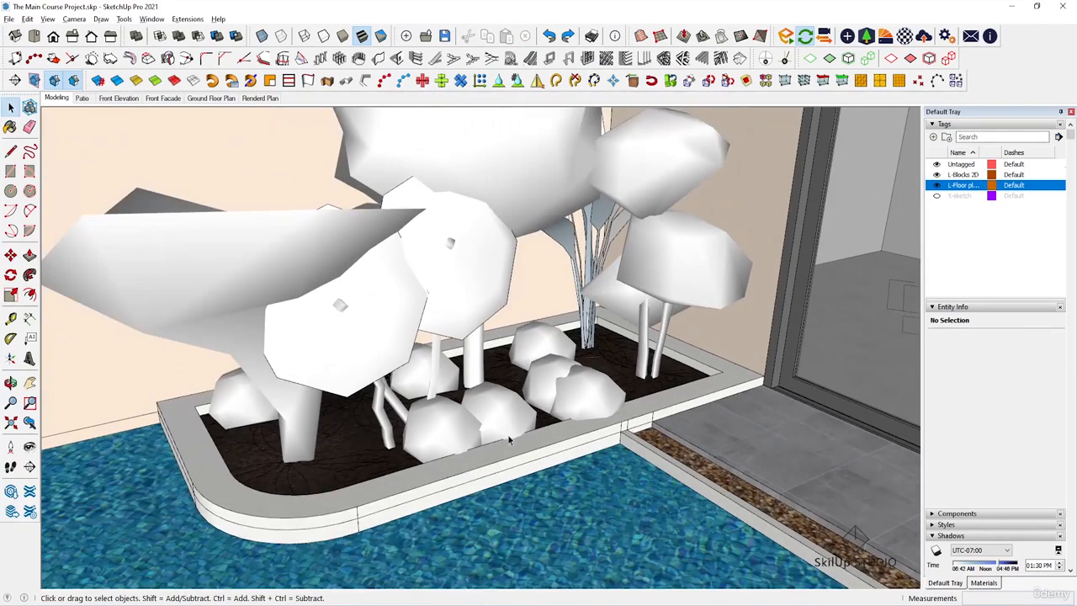
click(569, 387)
key(Delete)
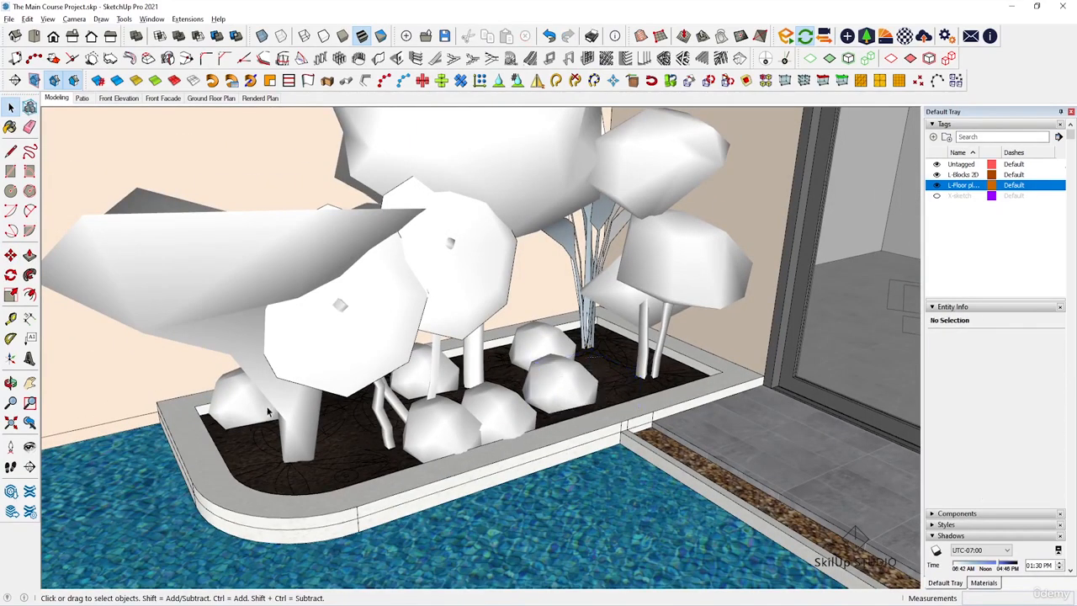
Step: Array copies of the Festuca bush behind the large-leaved plant along the back wall at about 38 cm spacing
click(246, 402)
middle_drag(246, 402, 434, 378)
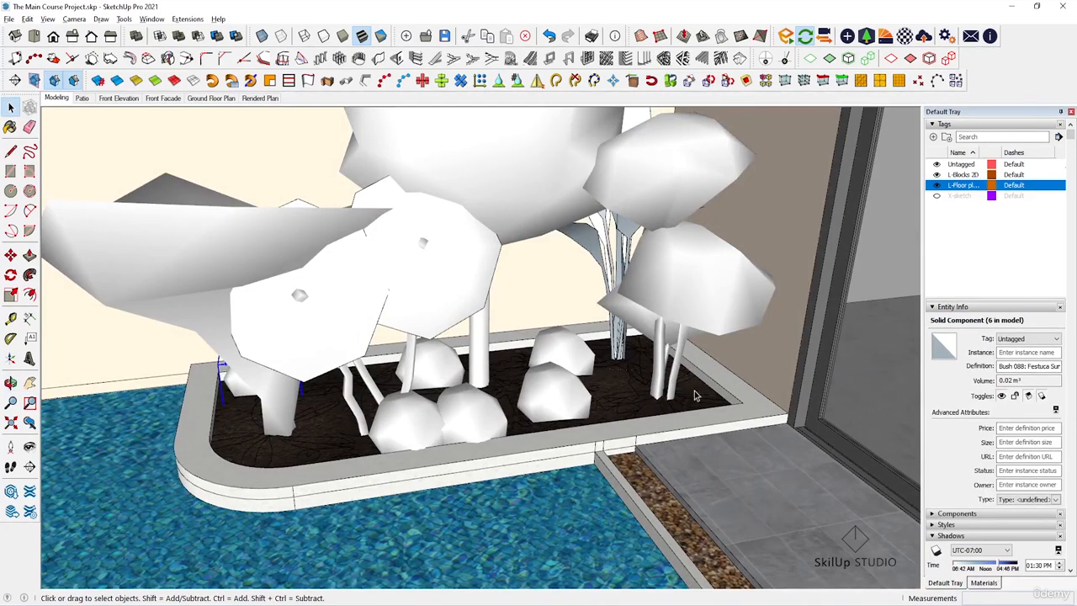
scroll(330, 381, up, 1)
click(377, 384)
scroll(378, 385, down, 3)
middle_drag(378, 385, 265, 413)
scroll(138, 420, up, 2)
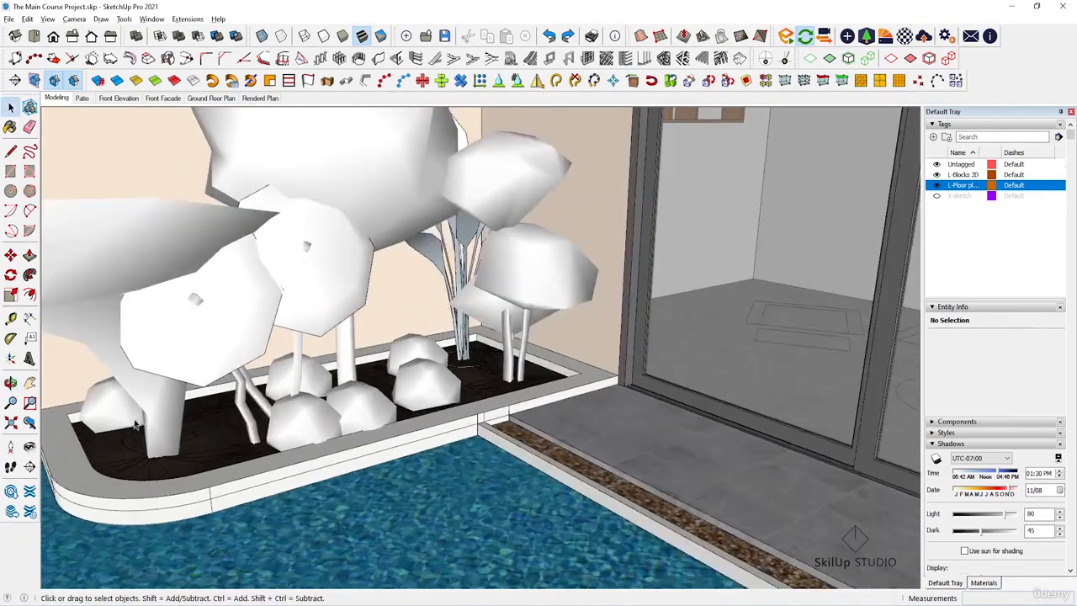
click(111, 419)
key(m)
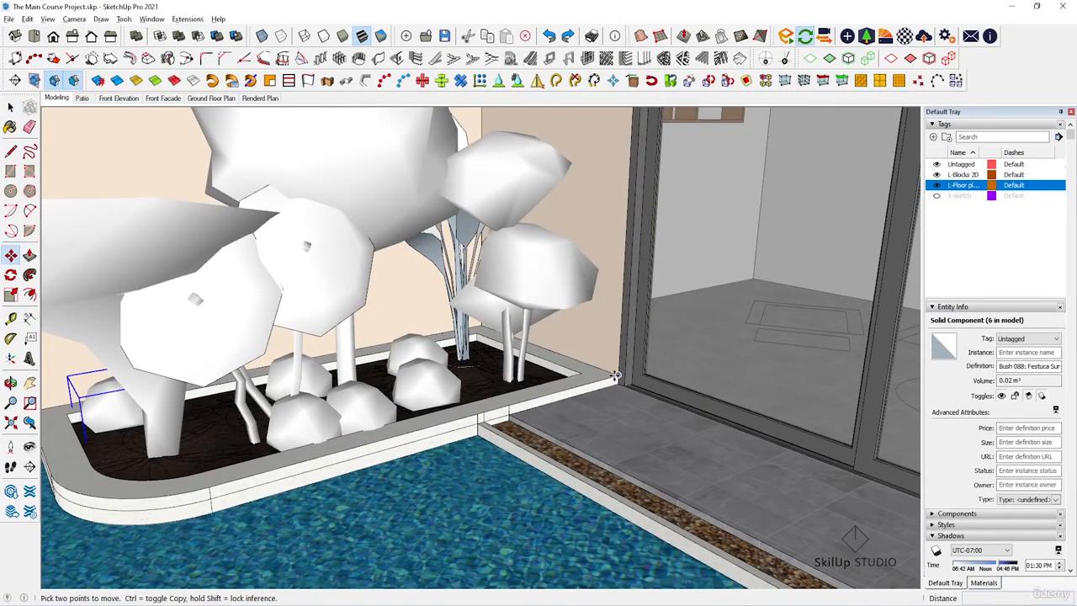
key(ctrl)
click(580, 425)
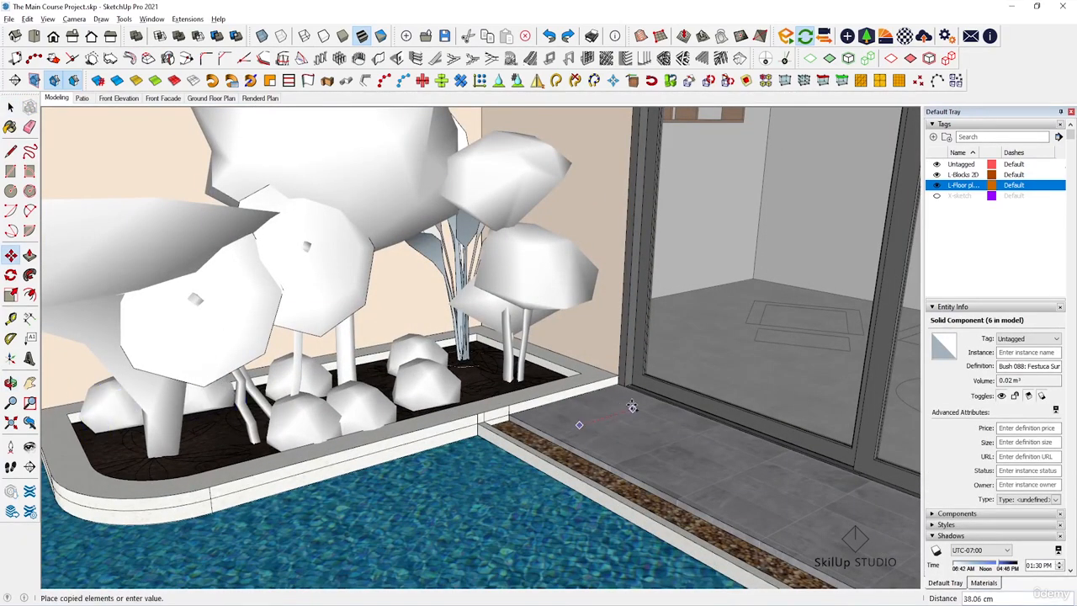
click(632, 405)
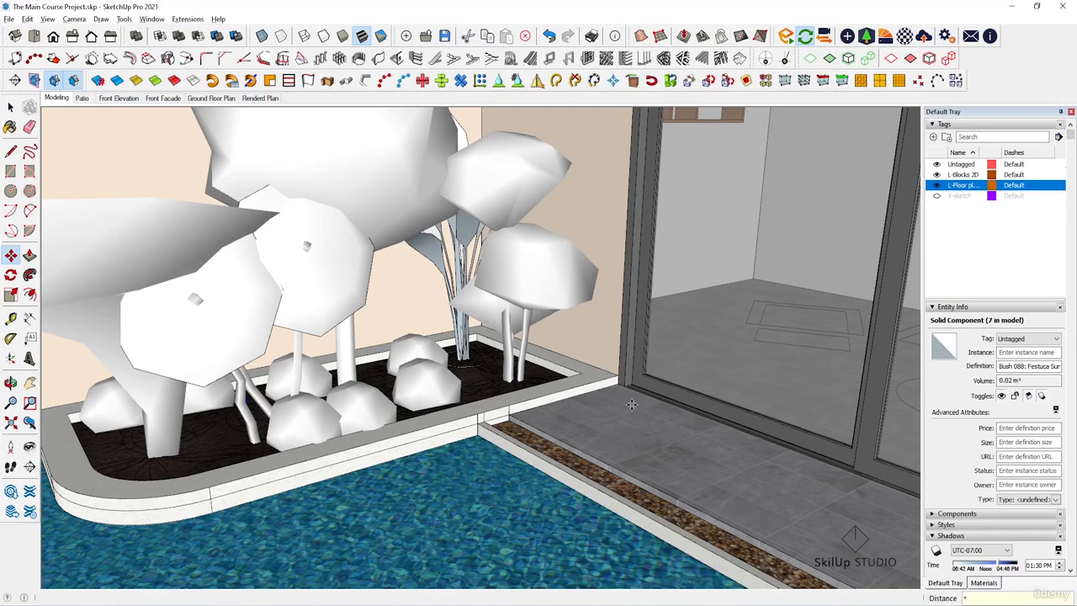
key(Return)
key(space)
key(ctrl+t)
Step: Delete the Festuca bush crowding the new row along the back wall
middle_drag(404, 370, 390, 421)
click(409, 362)
key(Delete)
Step: Copy the Festuca bush next to the Strelitzia to the planter's glass-door corner, beside Potted Plant 093
middle_drag(396, 362, 495, 391)
scroll(429, 345, up, 2)
click(445, 351)
scroll(495, 391, down, 1)
key(m)
scroll(584, 454, up, 2)
key(ctrl)
click(584, 454)
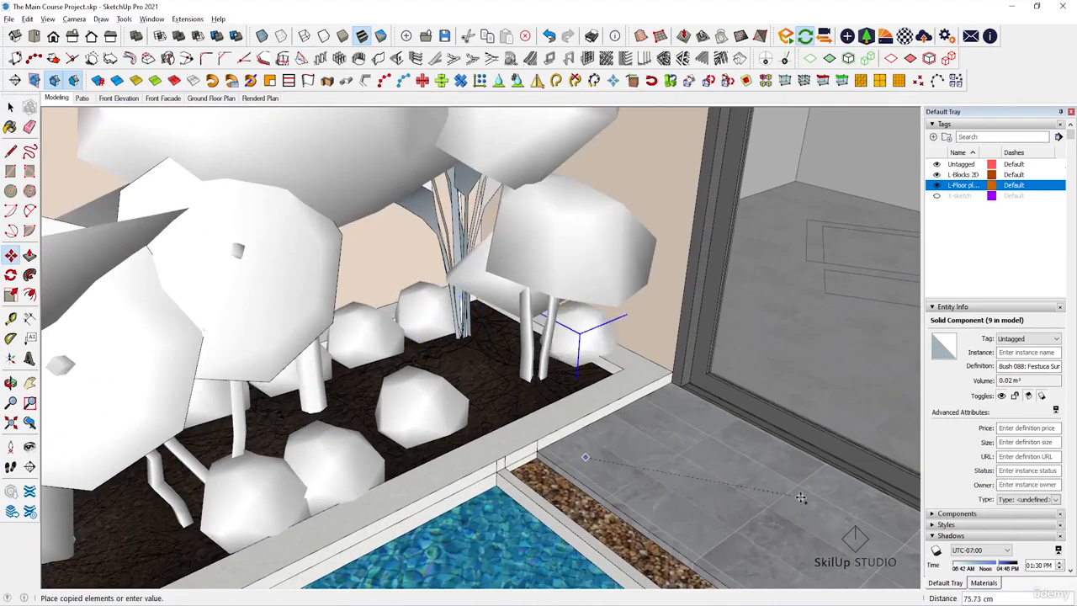
click(765, 507)
Step: Copy the corner Festuca bush about 33 cm toward the back wall, behind the Potted Plant 093 stems
click(784, 517)
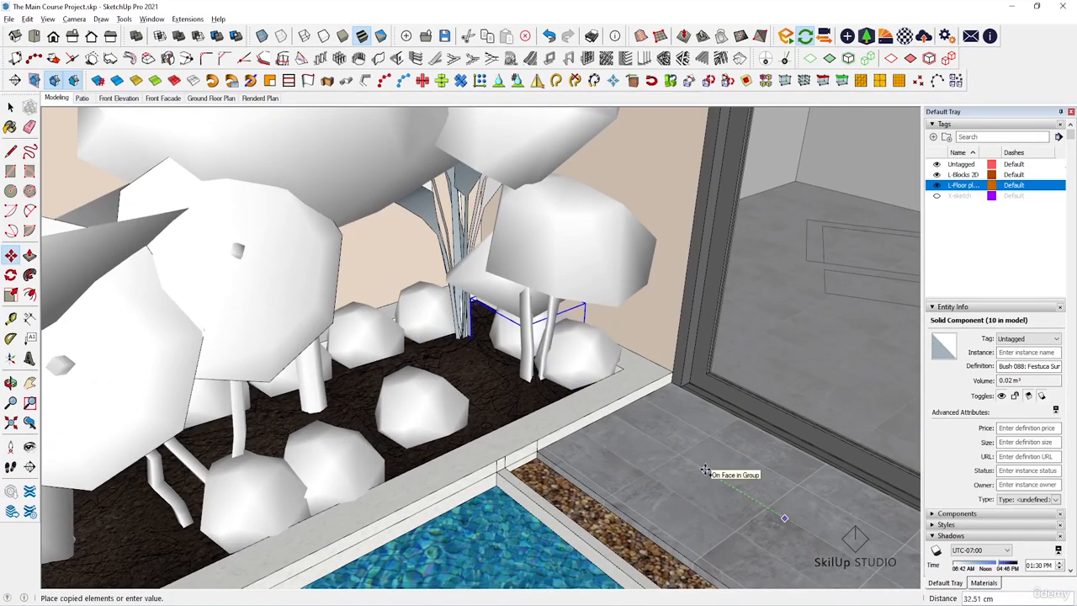
click(699, 469)
key(space)
Step: Move the single Festuca bush in front of the Strelitzia along the pool-side edge toward Potted Plant 093
scroll(700, 468, down, 2)
scroll(541, 433, up, 2)
middle_drag(679, 421, 586, 383)
click(598, 418)
key(m)
scroll(586, 388, down, 2)
scroll(416, 500, up, 2)
key(space)
scroll(454, 430, down, 2)
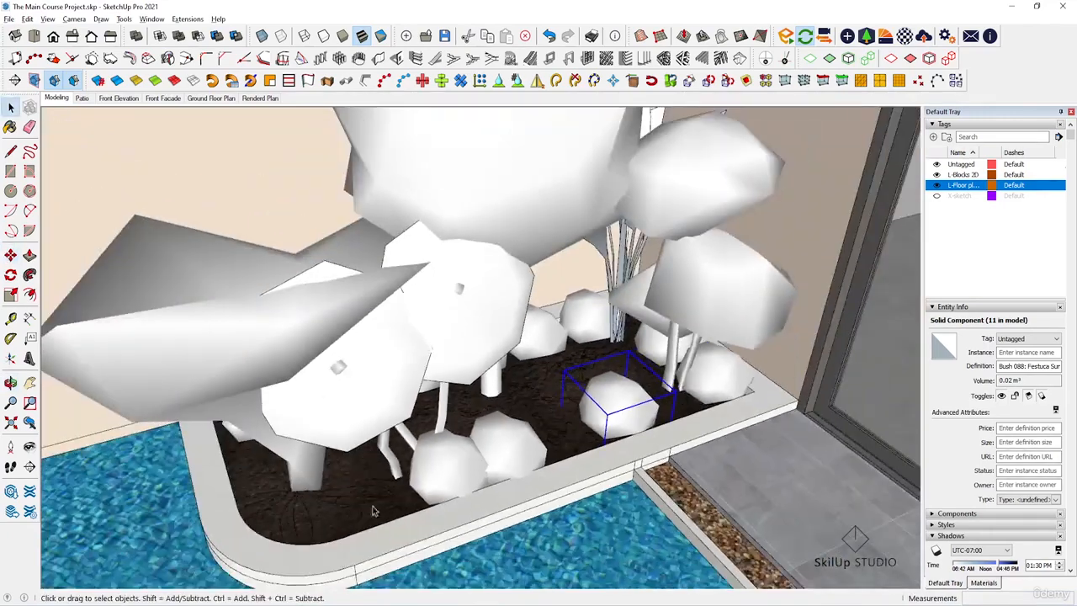
Step: Move the Festuca bush in front of the Potted Plant 016 stems toward the rounded end, away from its neighbour
scroll(373, 510, up, 1)
mouse_move(373, 510)
middle_down()
mouse_move(463, 475)
mouse_move(378, 515)
middle_up()
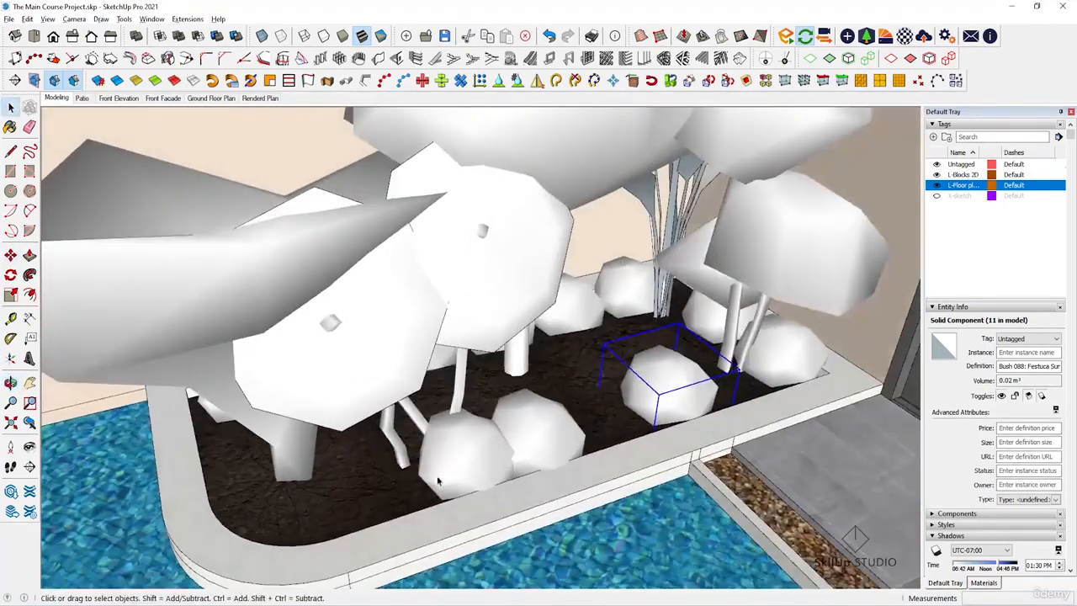
key(m)
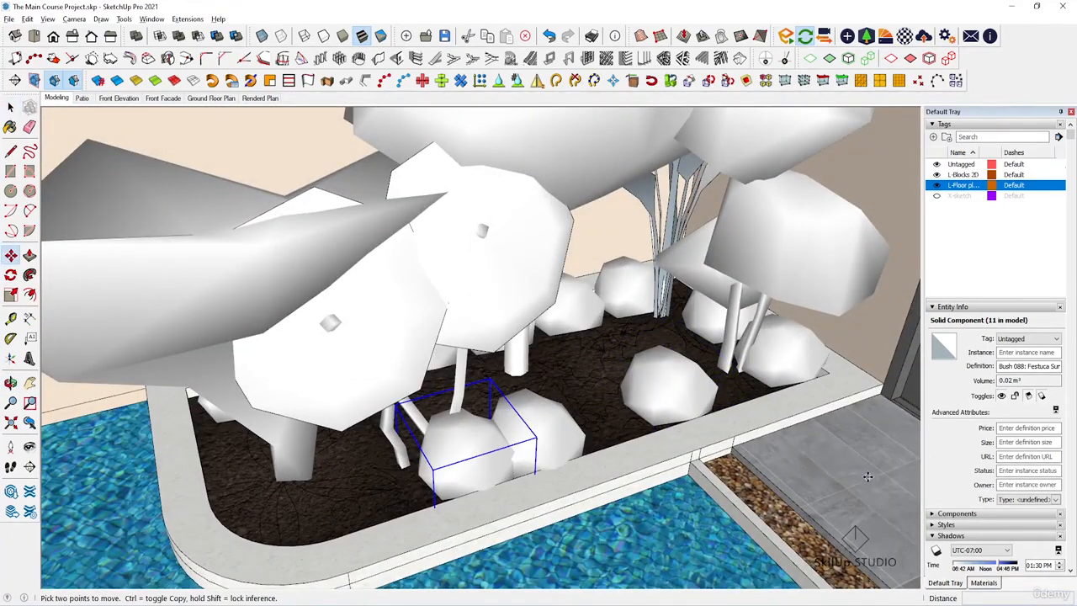
click(879, 475)
click(836, 489)
key(space)
Step: Delete the neighbouring Festuca bush along the middle of the pool-side edge
scroll(528, 427, up, 2)
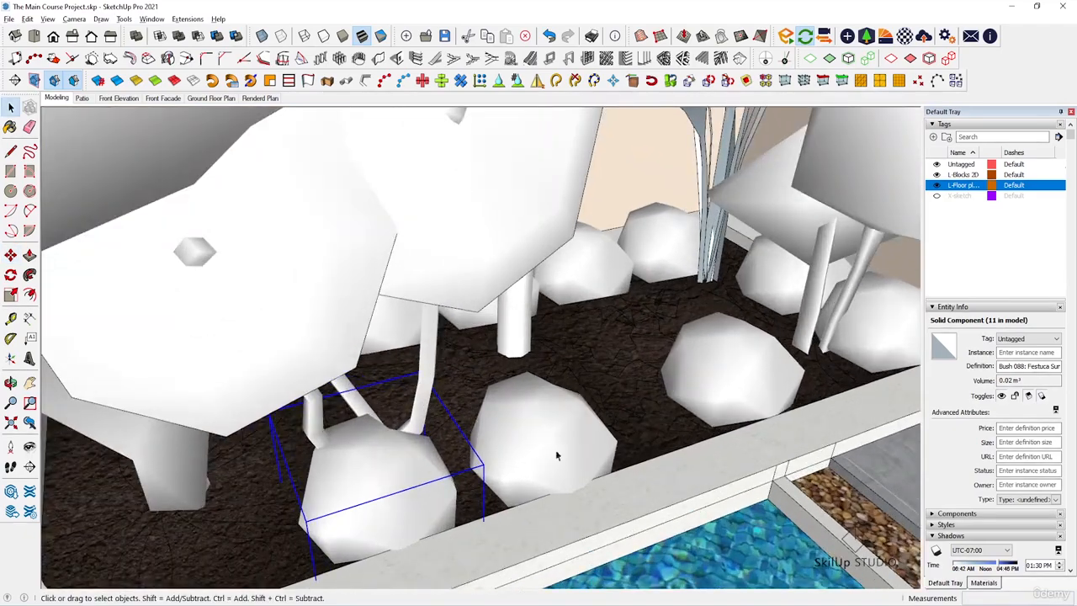
middle_drag(555, 449, 606, 366)
click(517, 478)
key(Delete)
Step: Switch to the Enscape render window and examine the revised bush layout from the pool side
scroll(637, 335, down, 4)
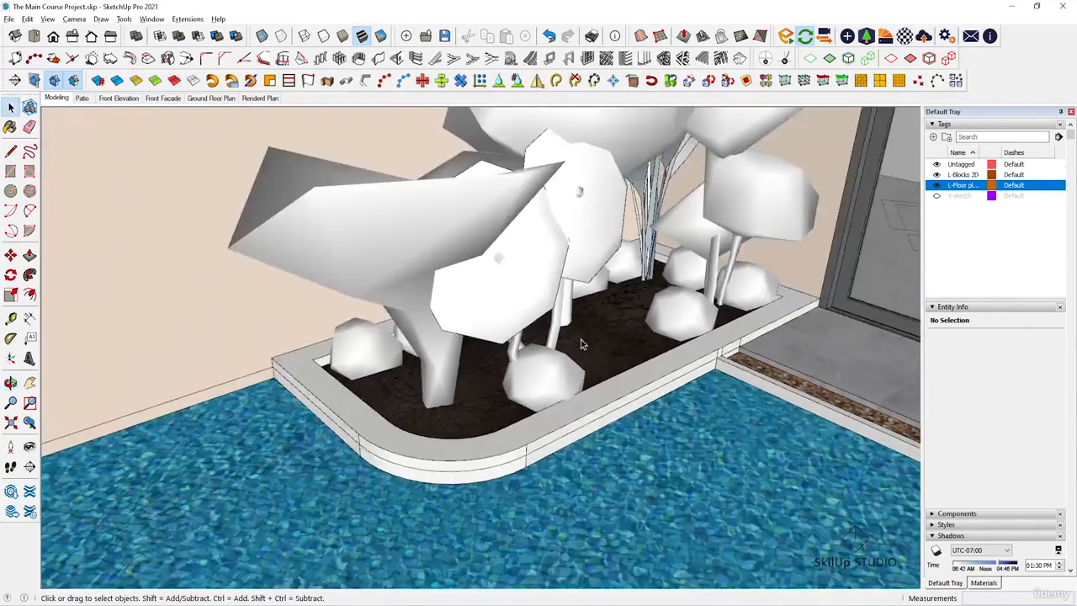
scroll(581, 343, up, 3)
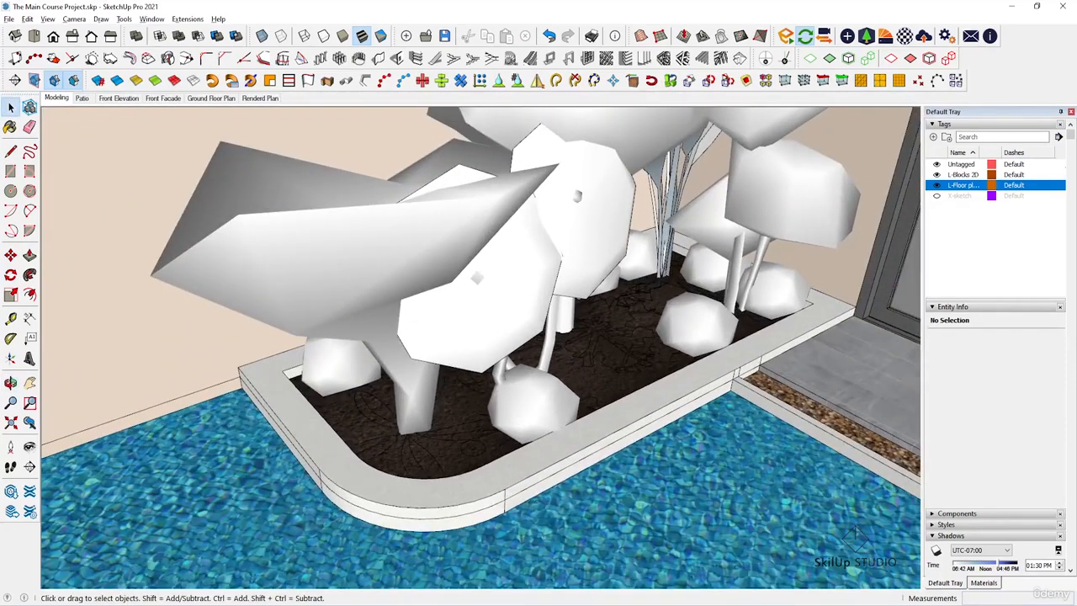
mouse_move(262, 605)
click(419, 571)
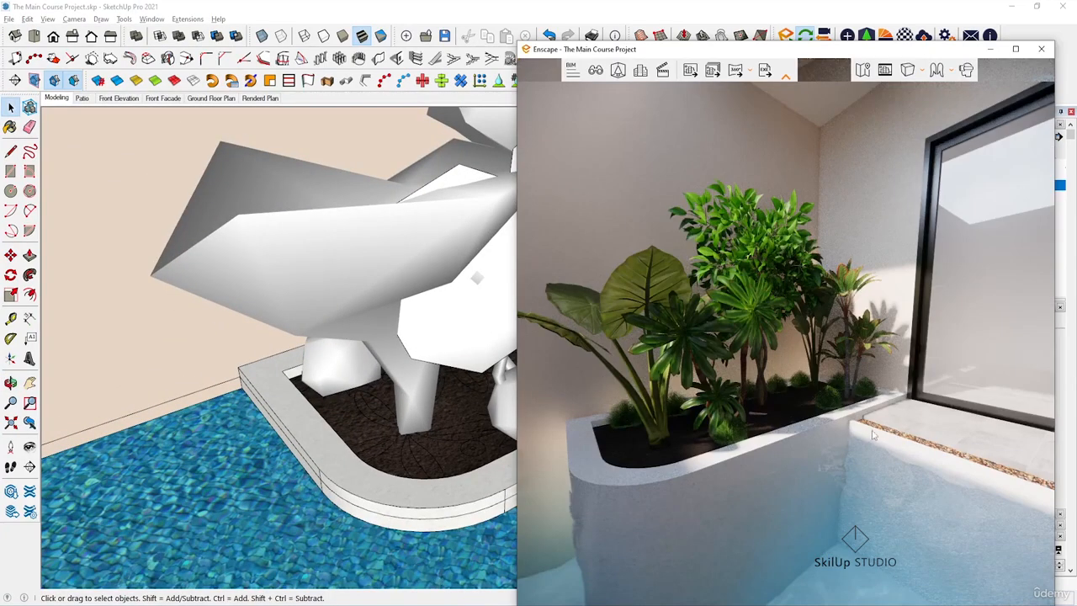
right_drag(812, 423, 841, 408)
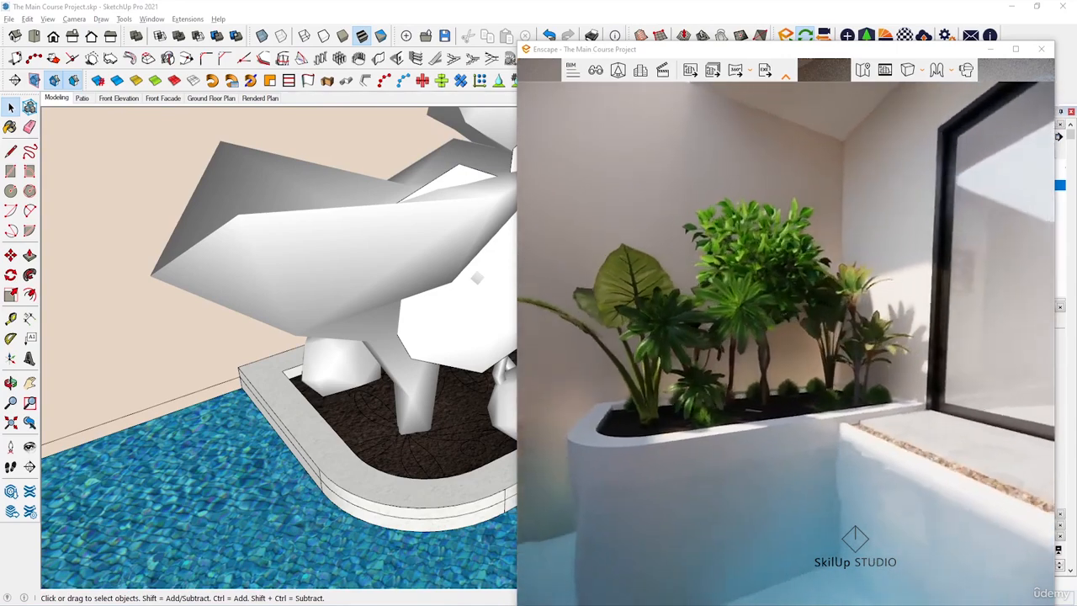